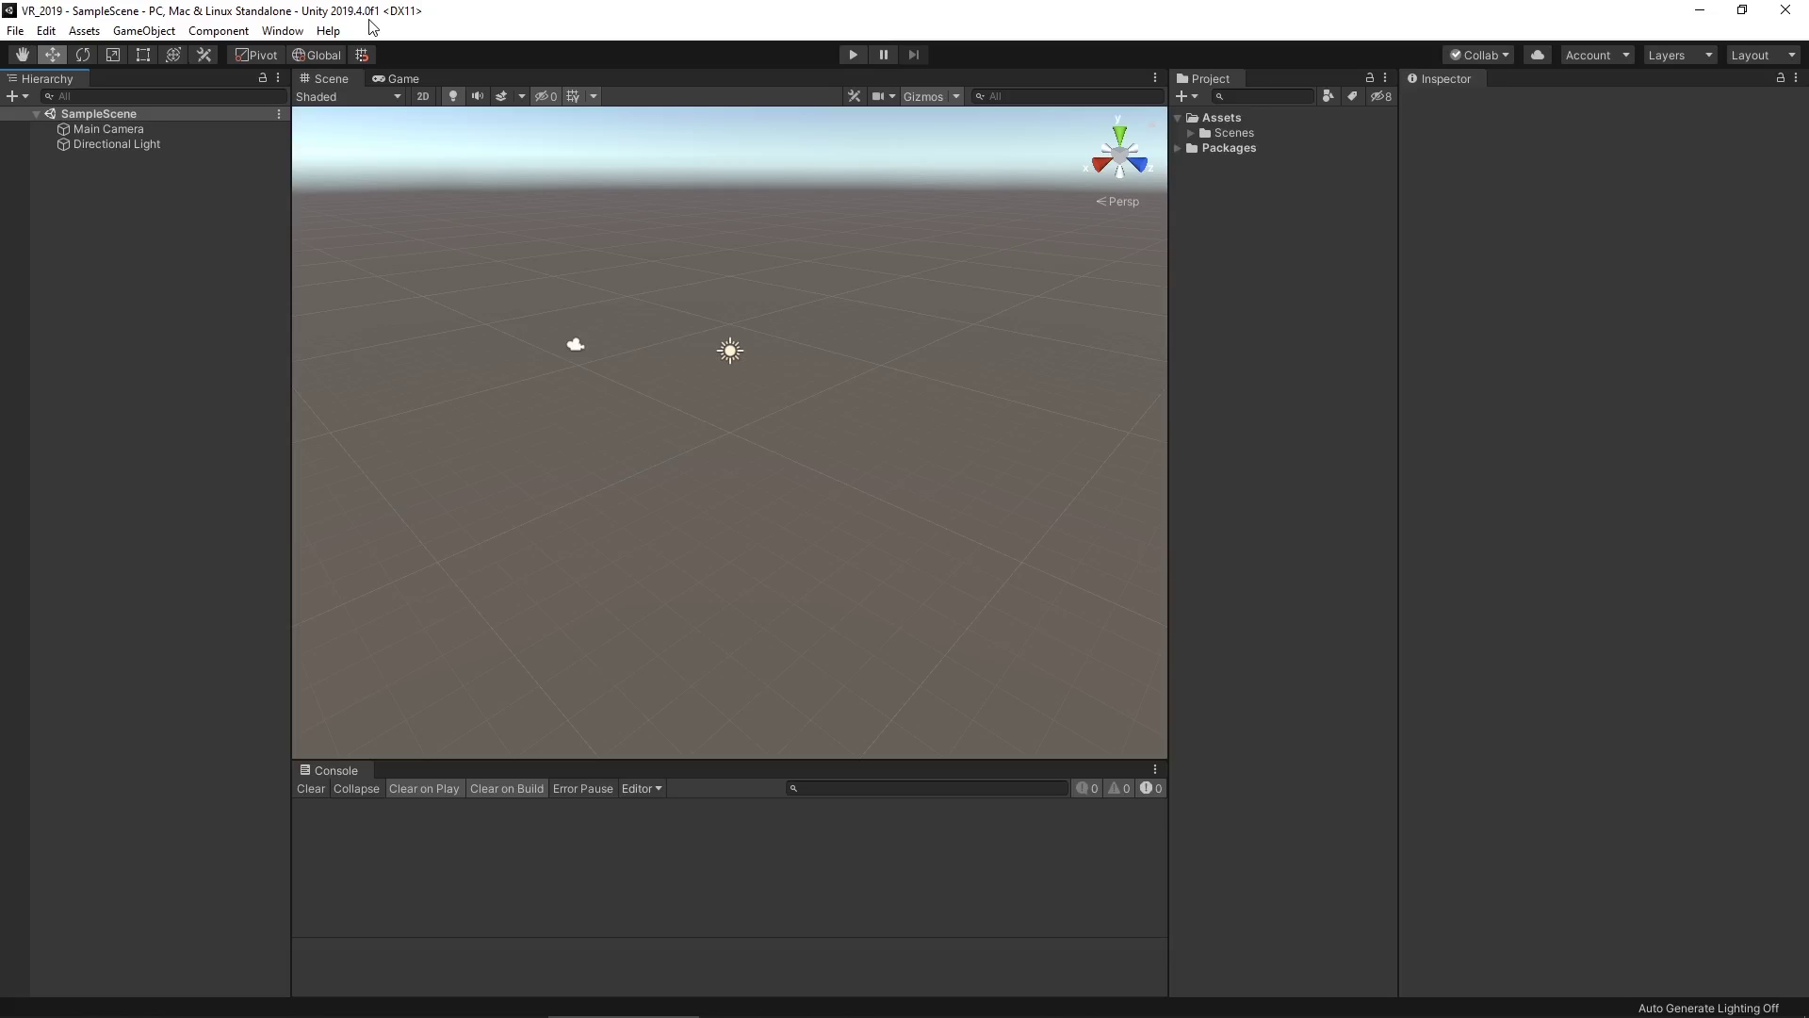
- Open Project Settings on the Player page to reach its XR Settings section
click(47, 31)
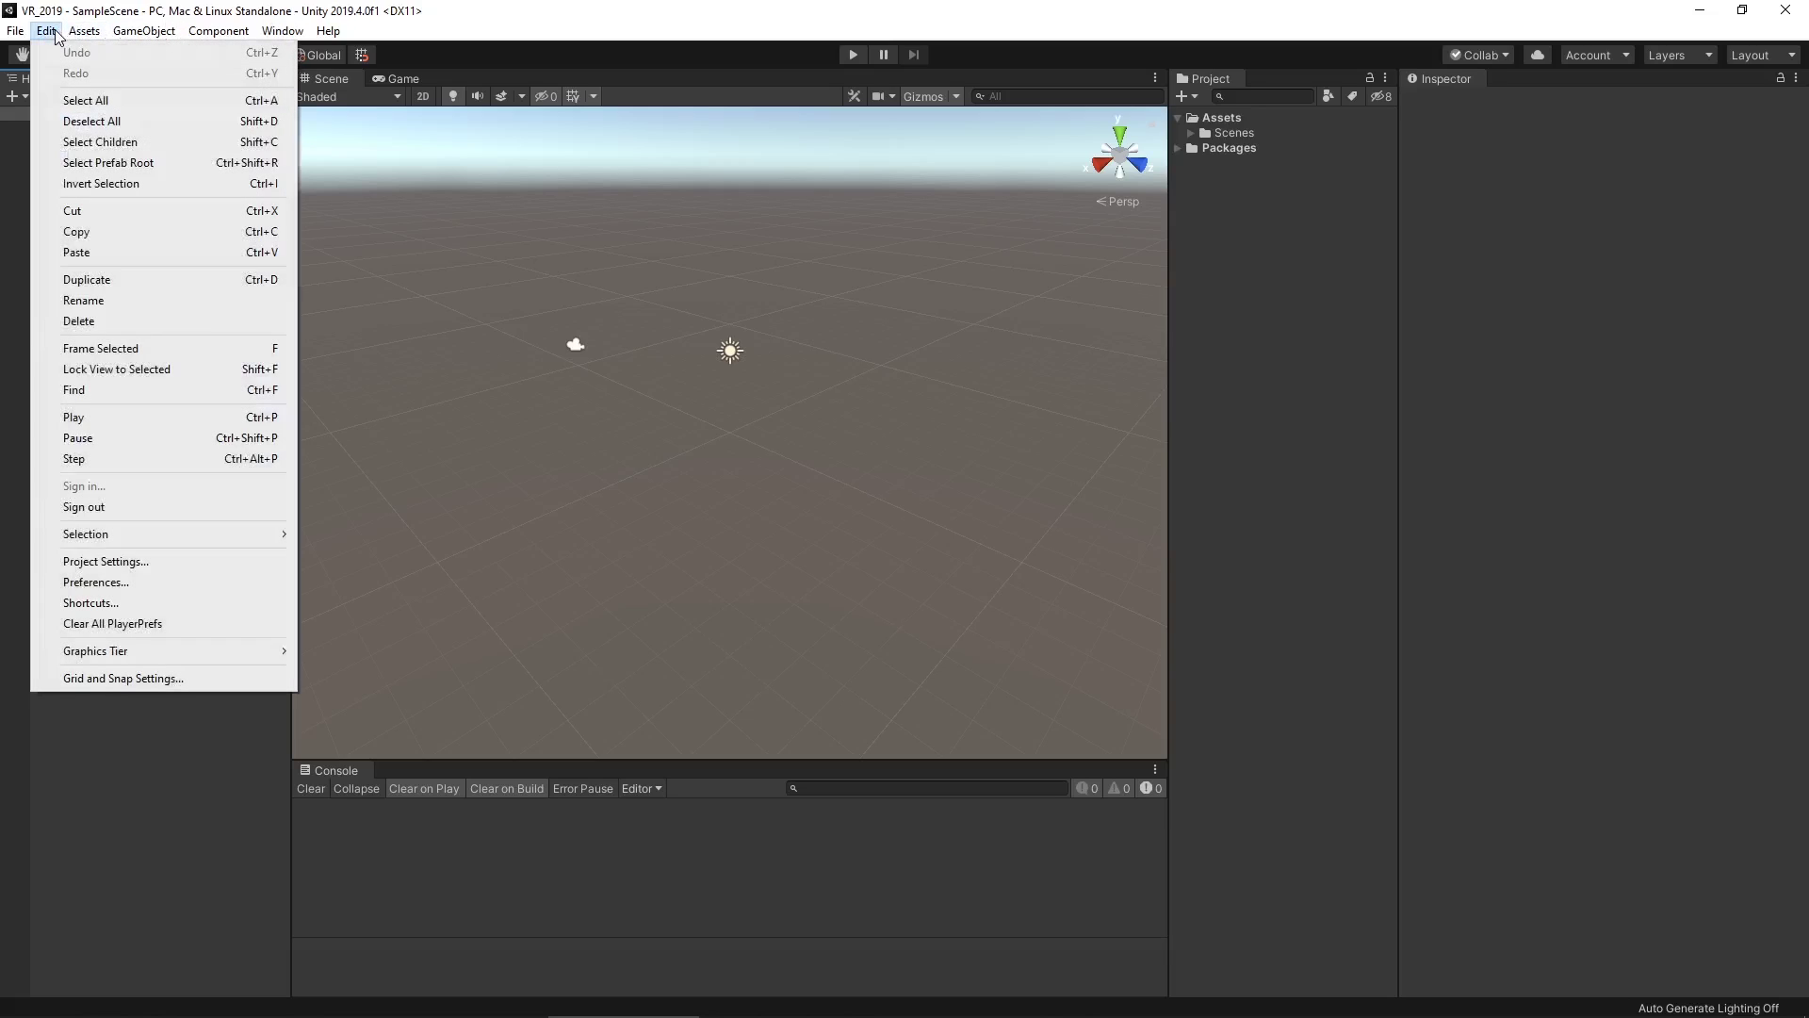
click(108, 562)
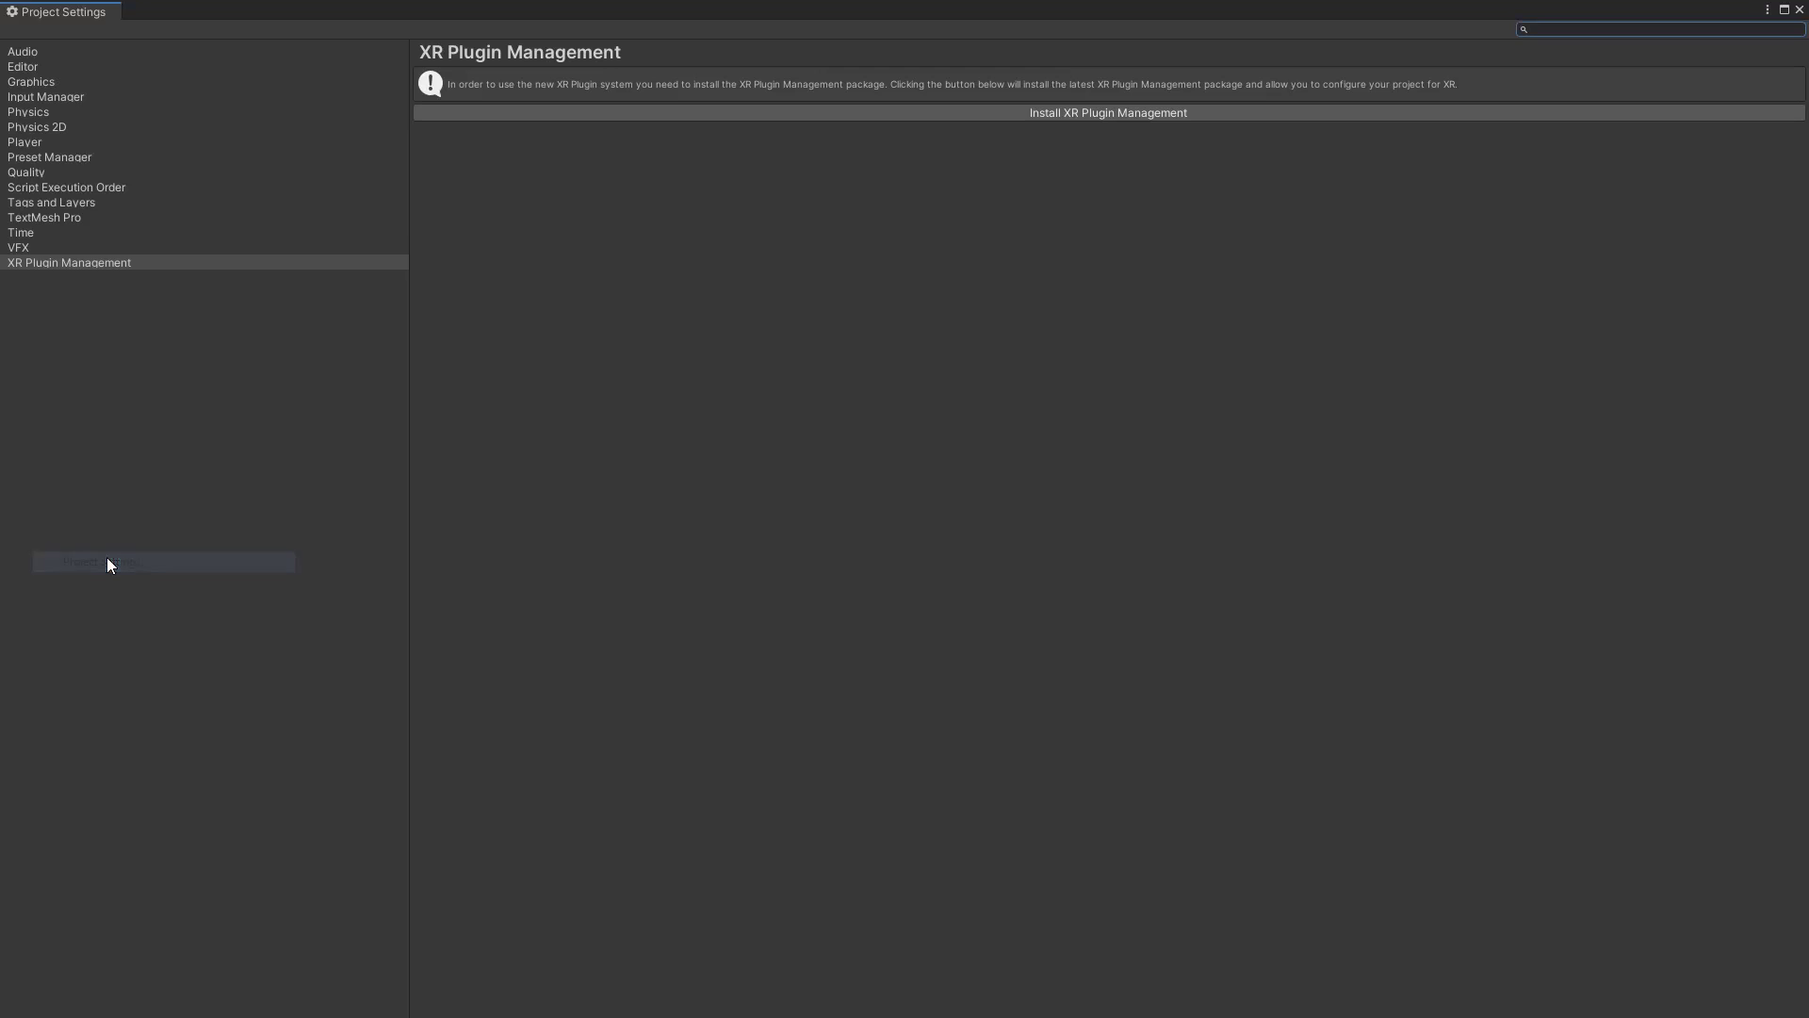
click(109, 144)
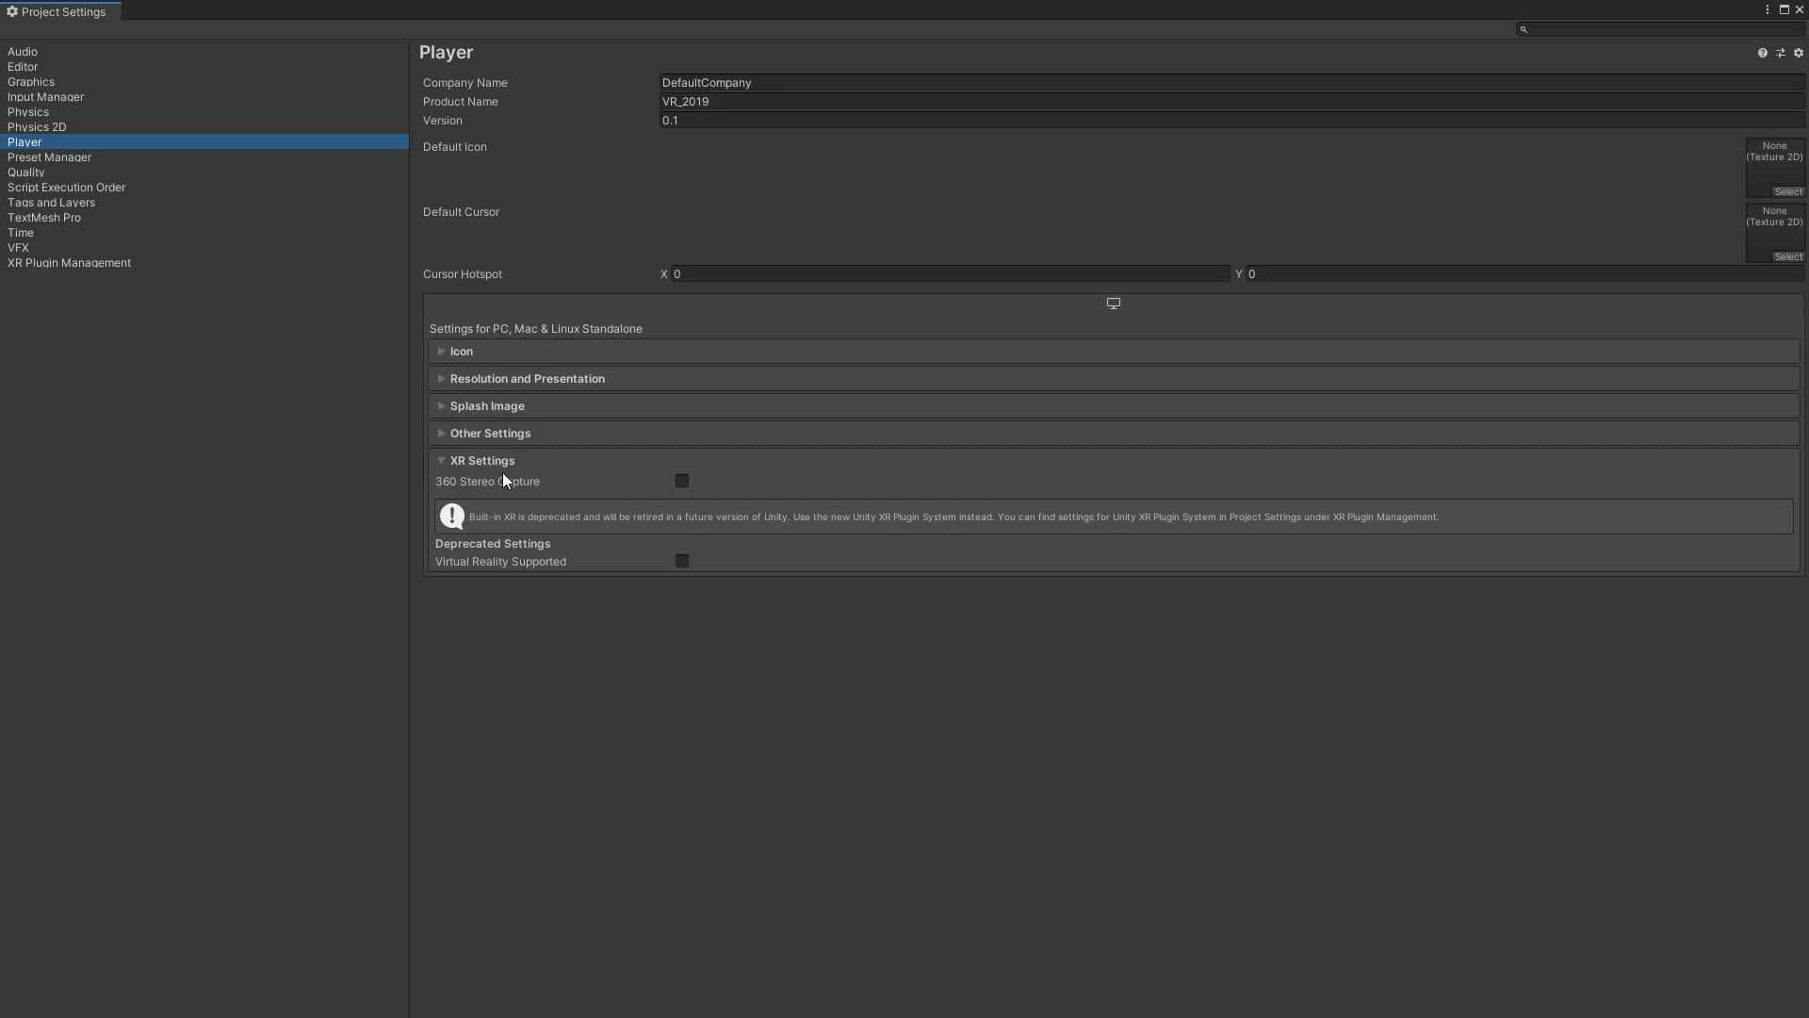
- Enable Virtual Reality Supported and move the Oculus SDK above OpenVR in the SDK list
click(682, 562)
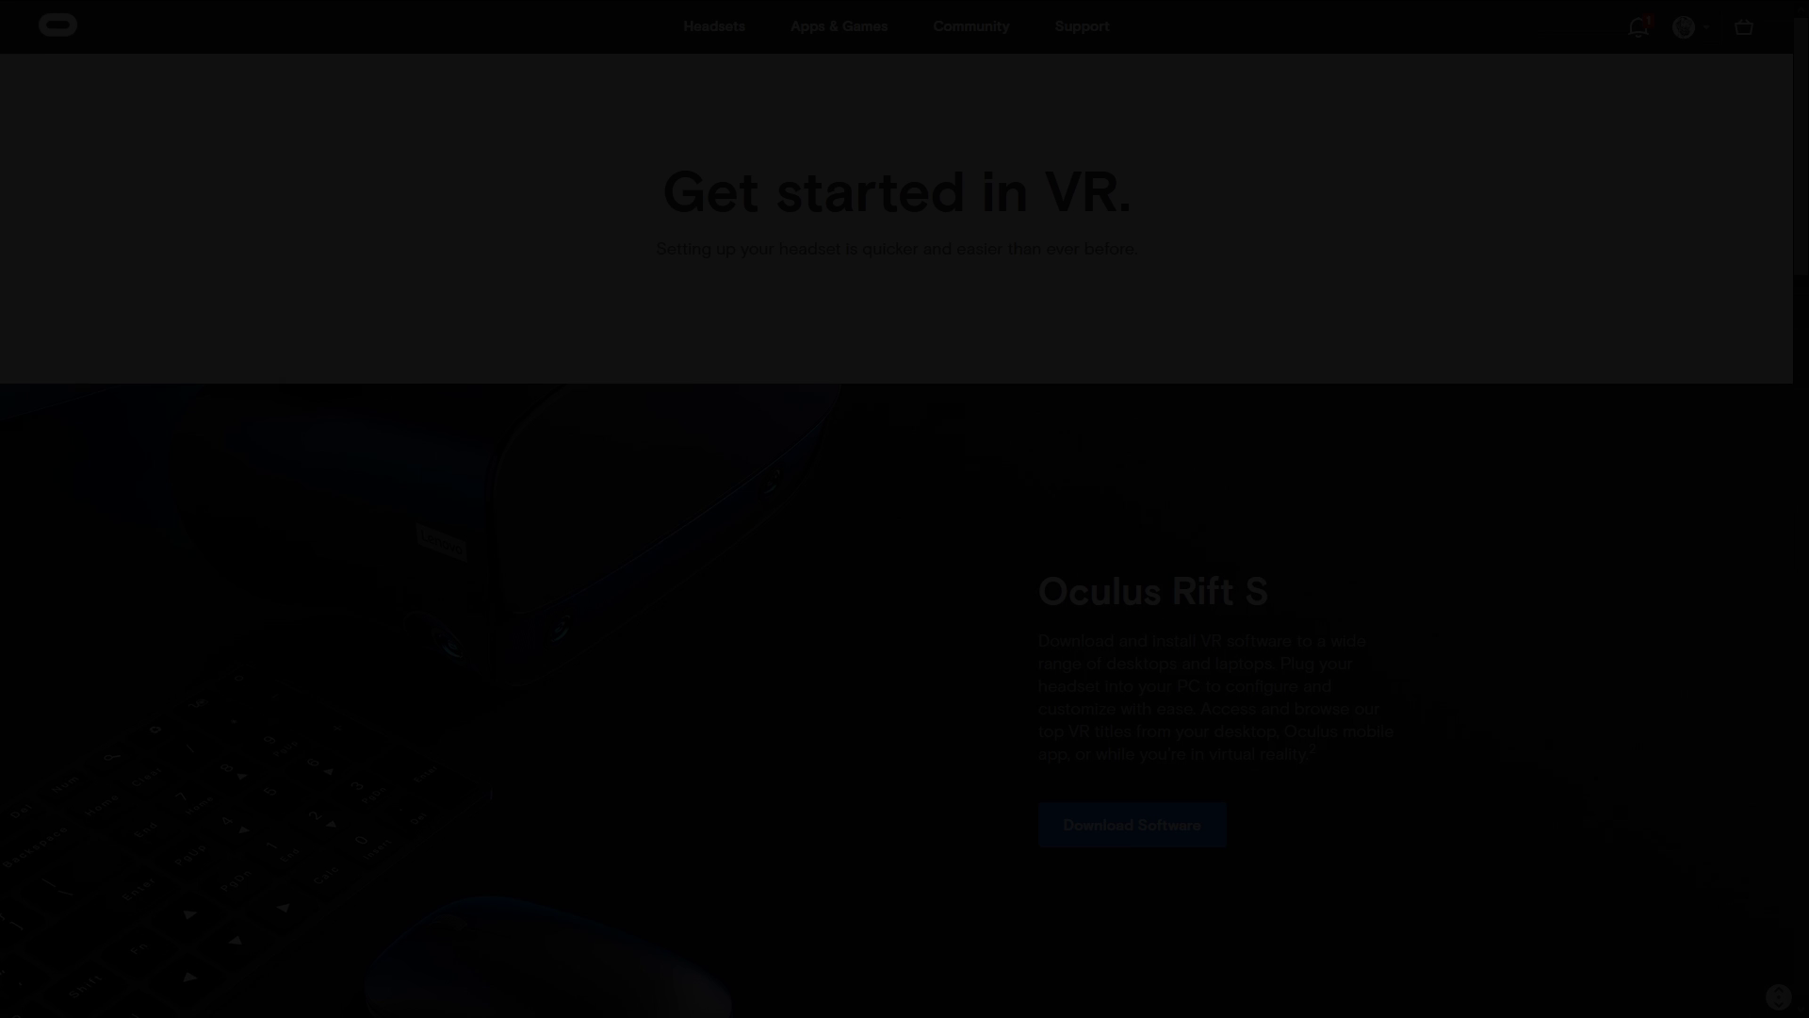
scroll(1778, 996, down, 5)
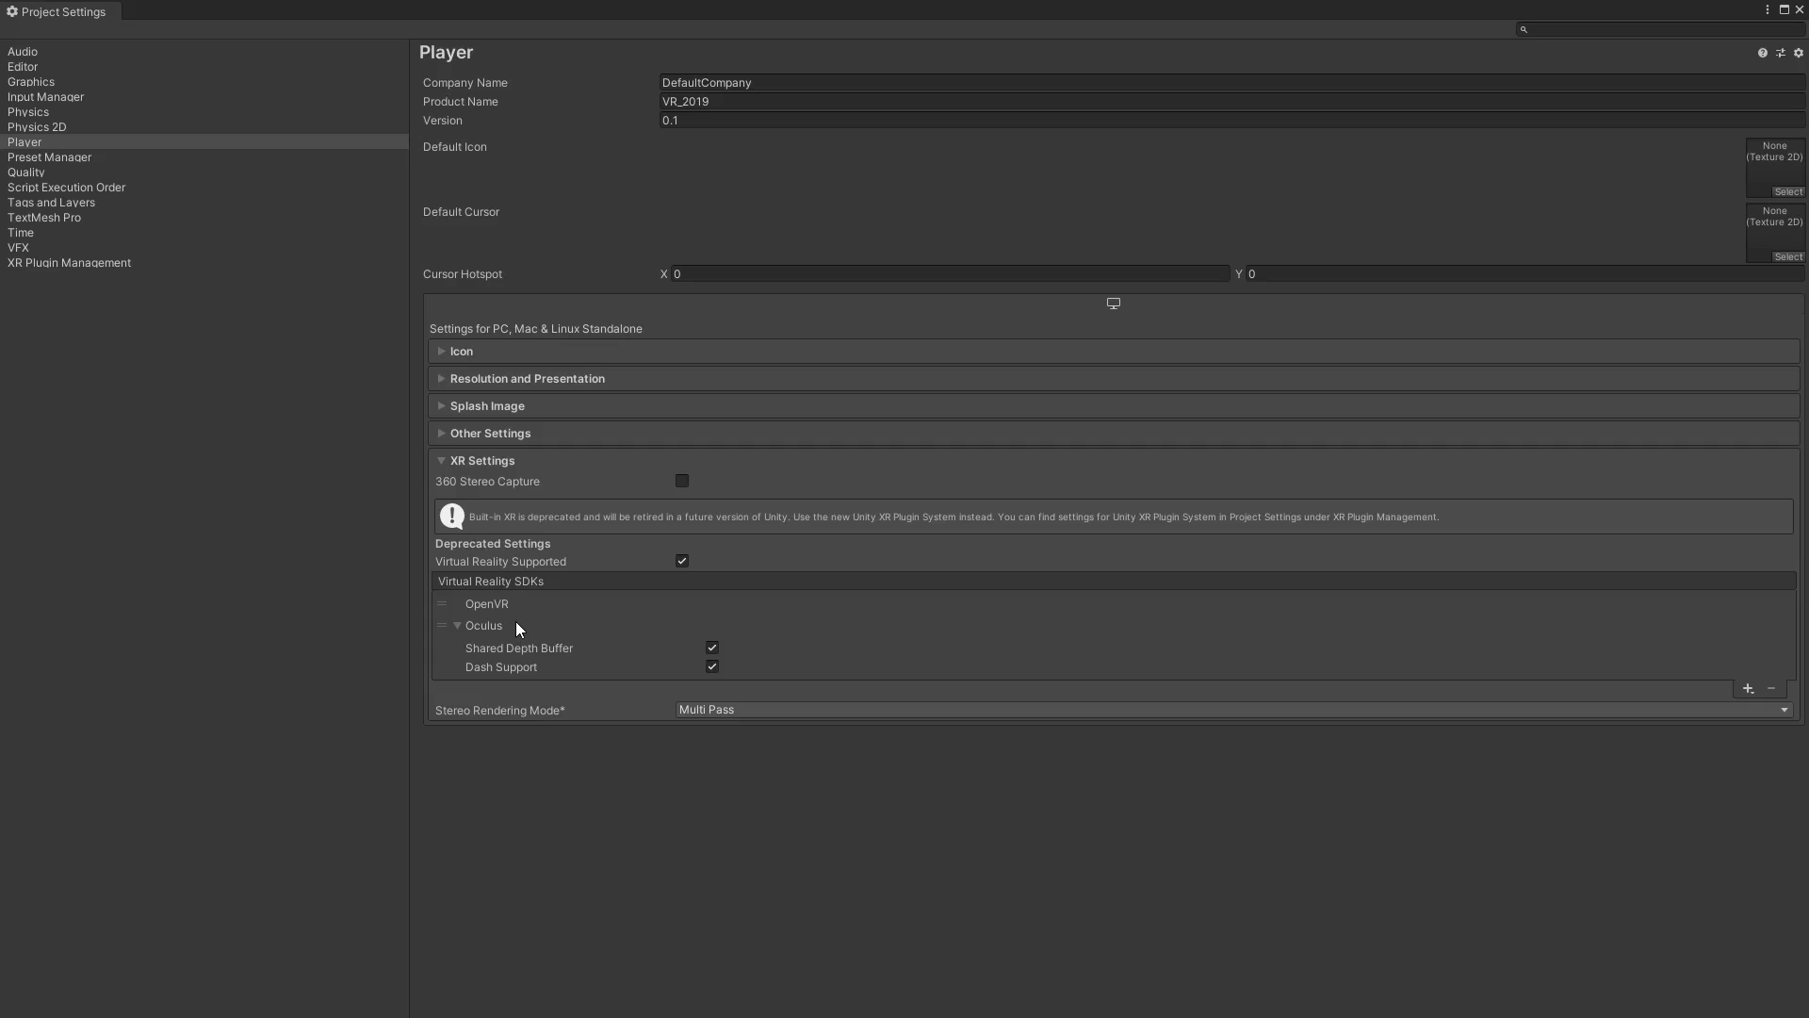
drag(443, 625, 444, 599)
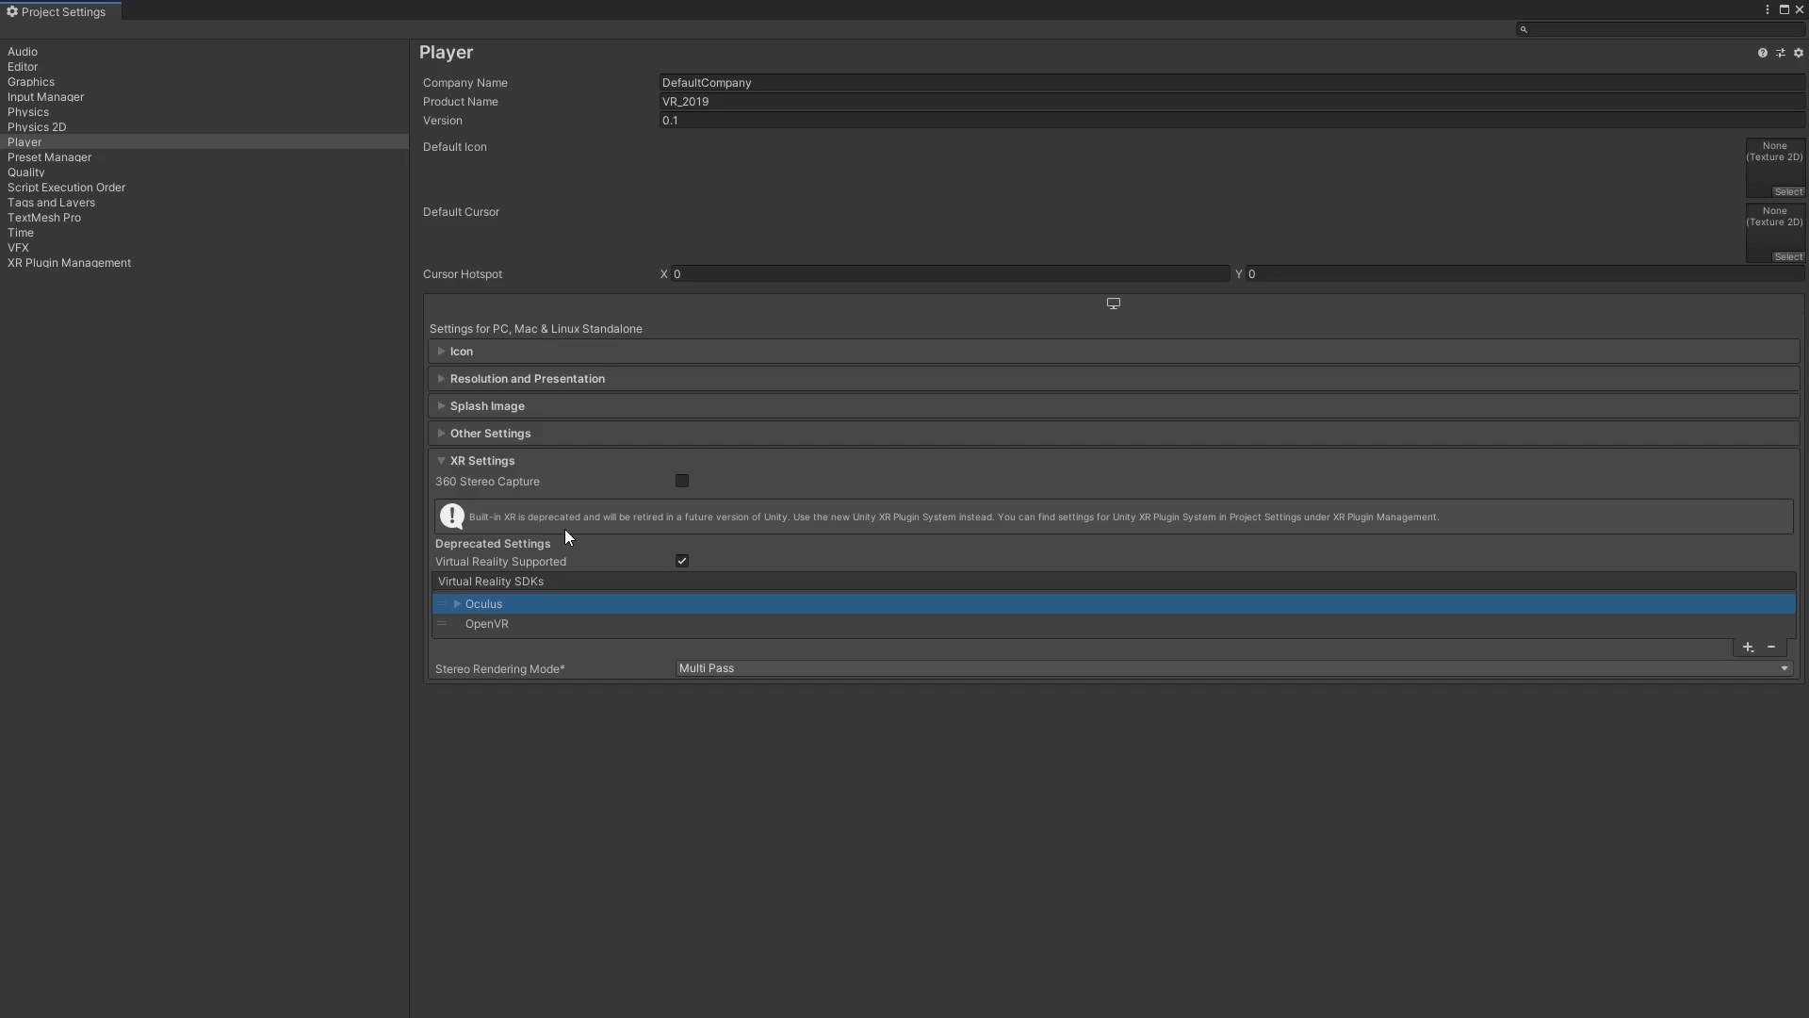
- Untick Virtual Reality Supported and install the XR Plugin Management package
click(682, 562)
click(156, 266)
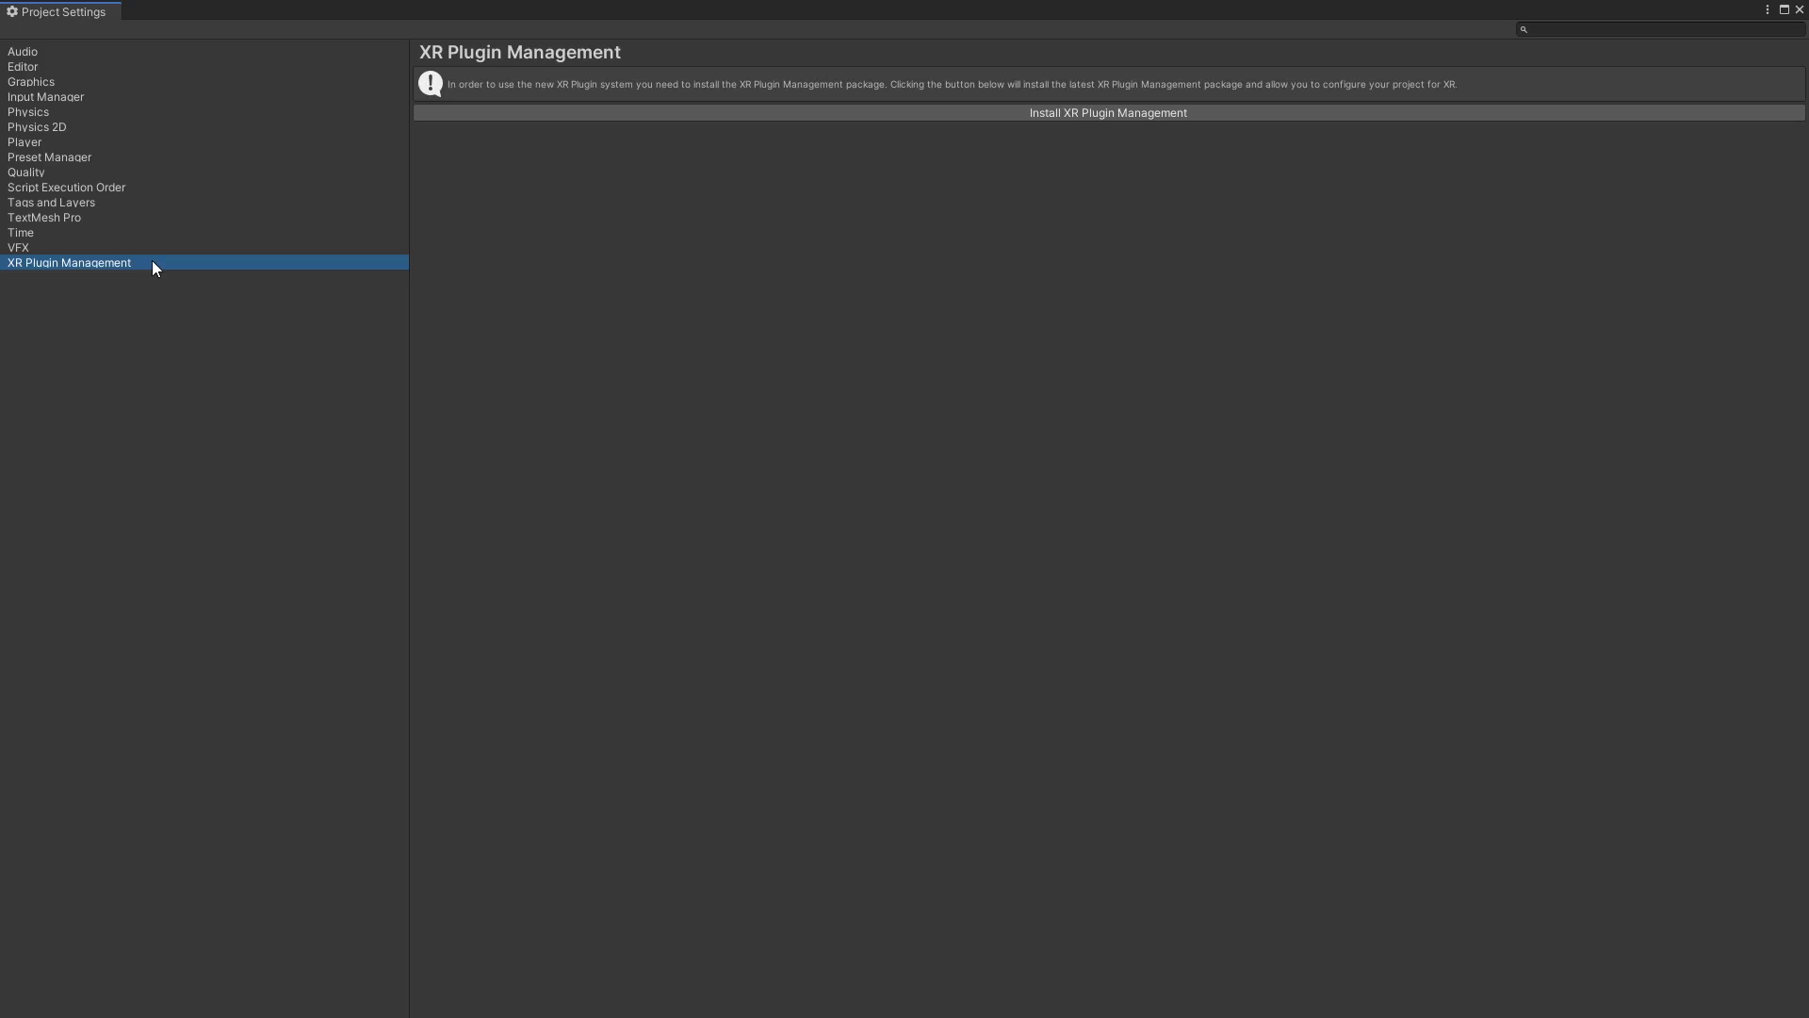
click(926, 113)
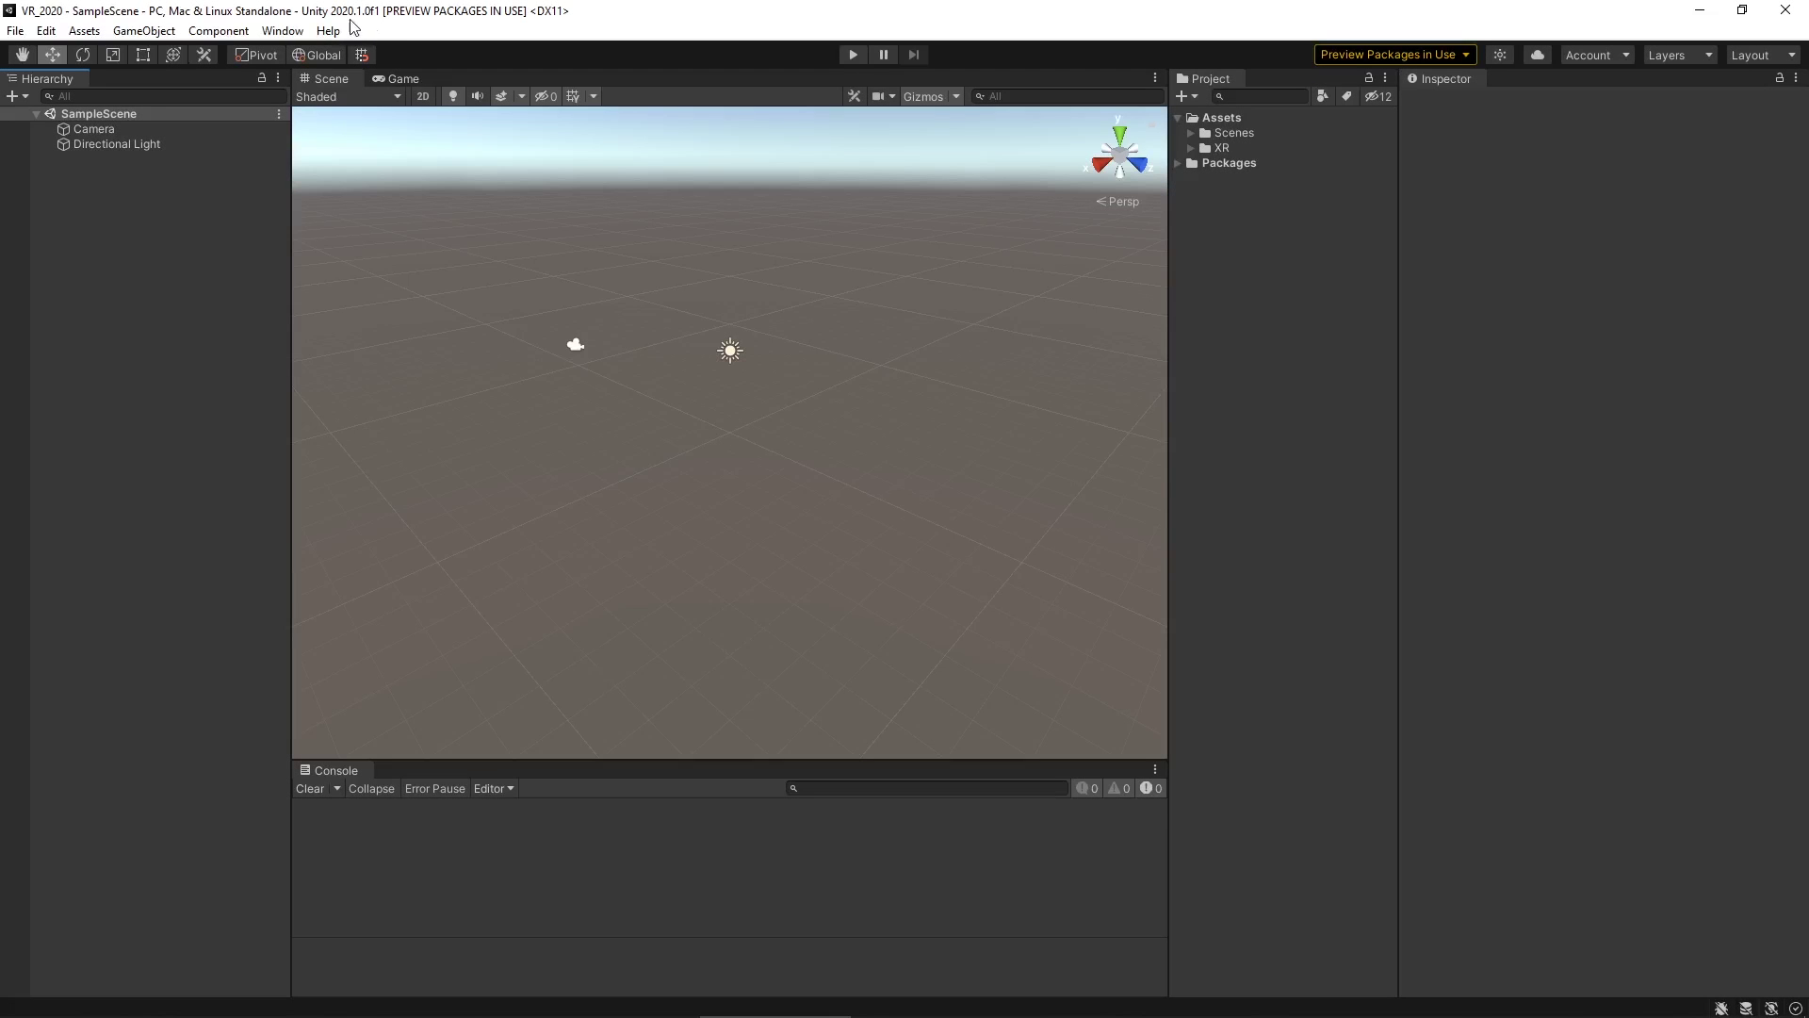
- In the Unity 2020 VR_2020 project, open Project Settings at XR Plug-in Management
click(46, 30)
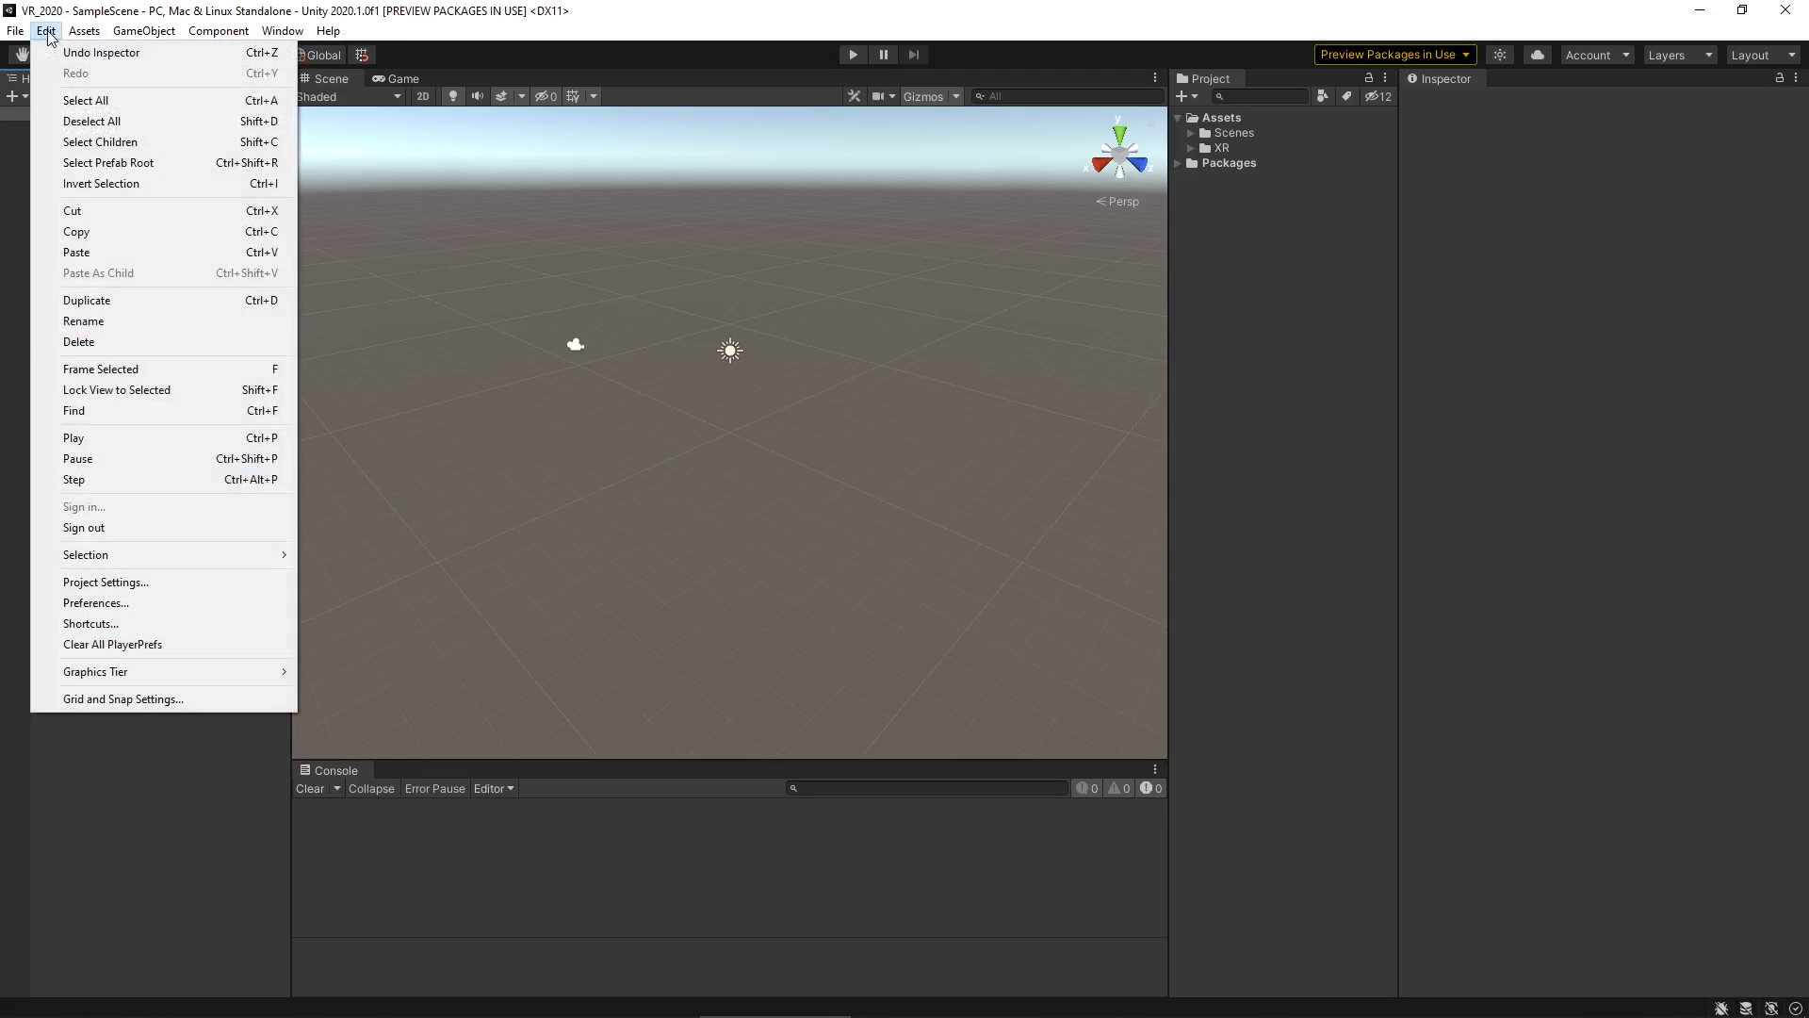
click(151, 581)
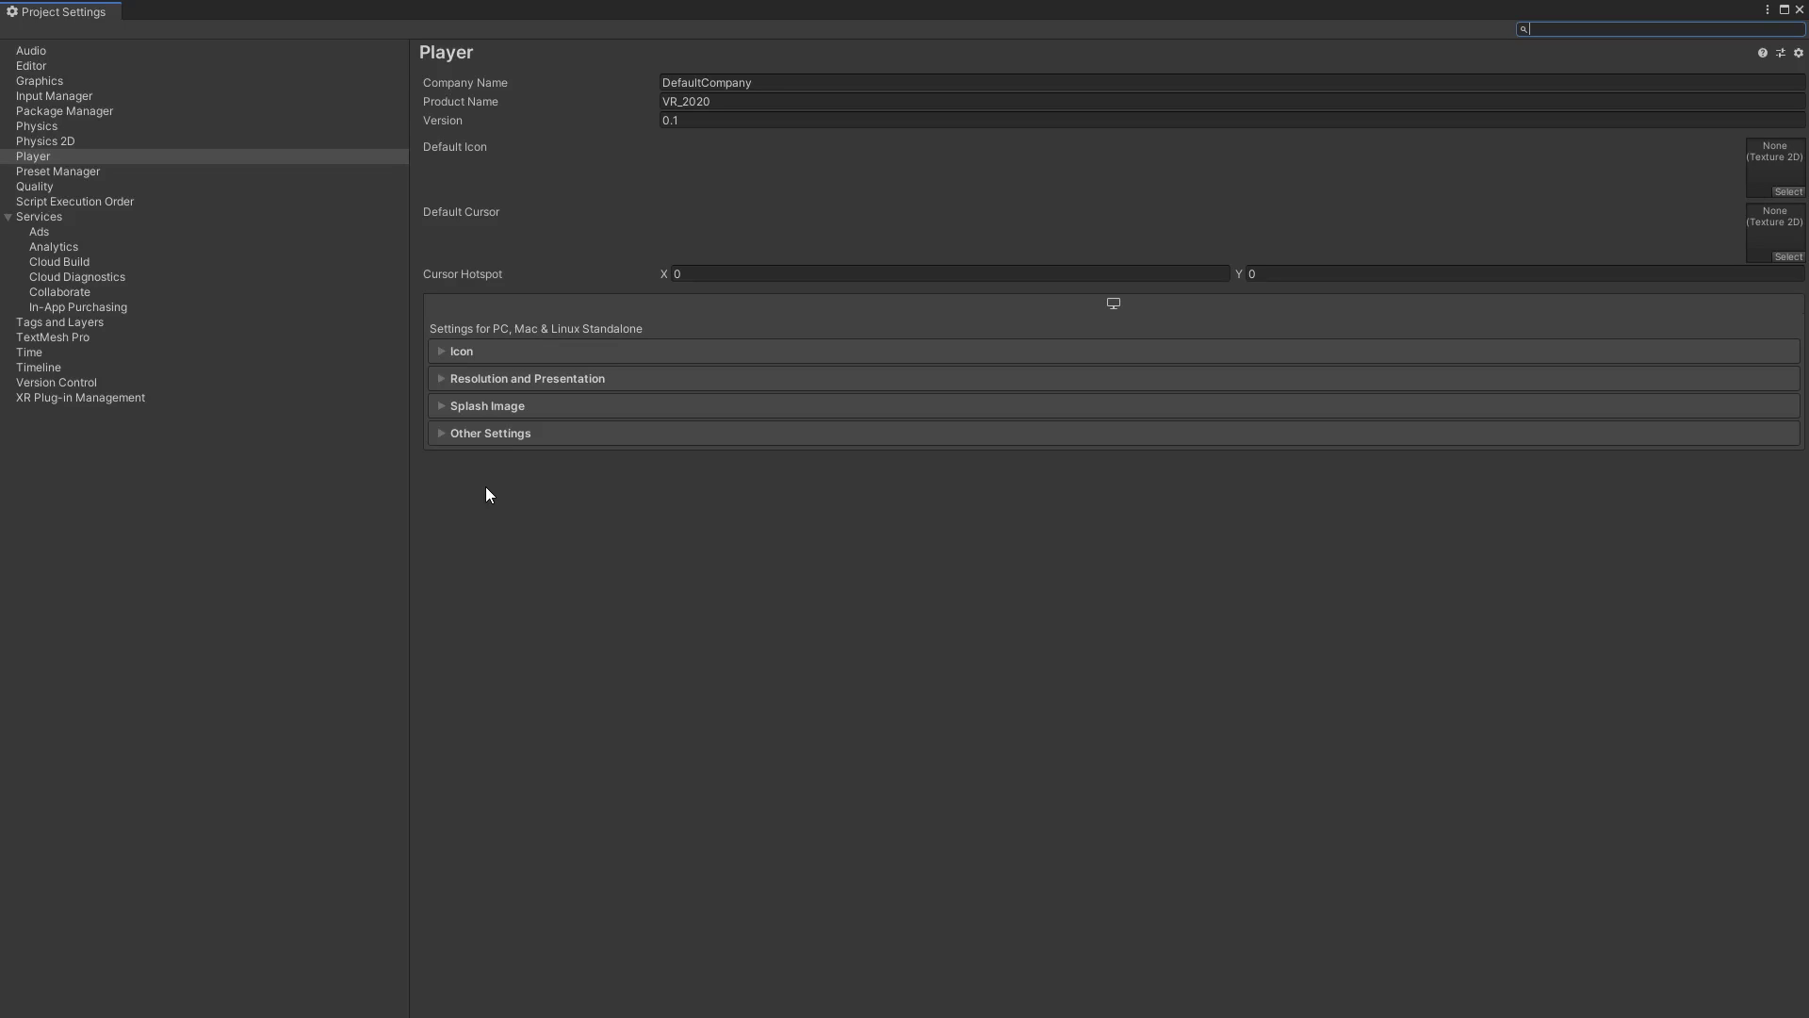
click(160, 400)
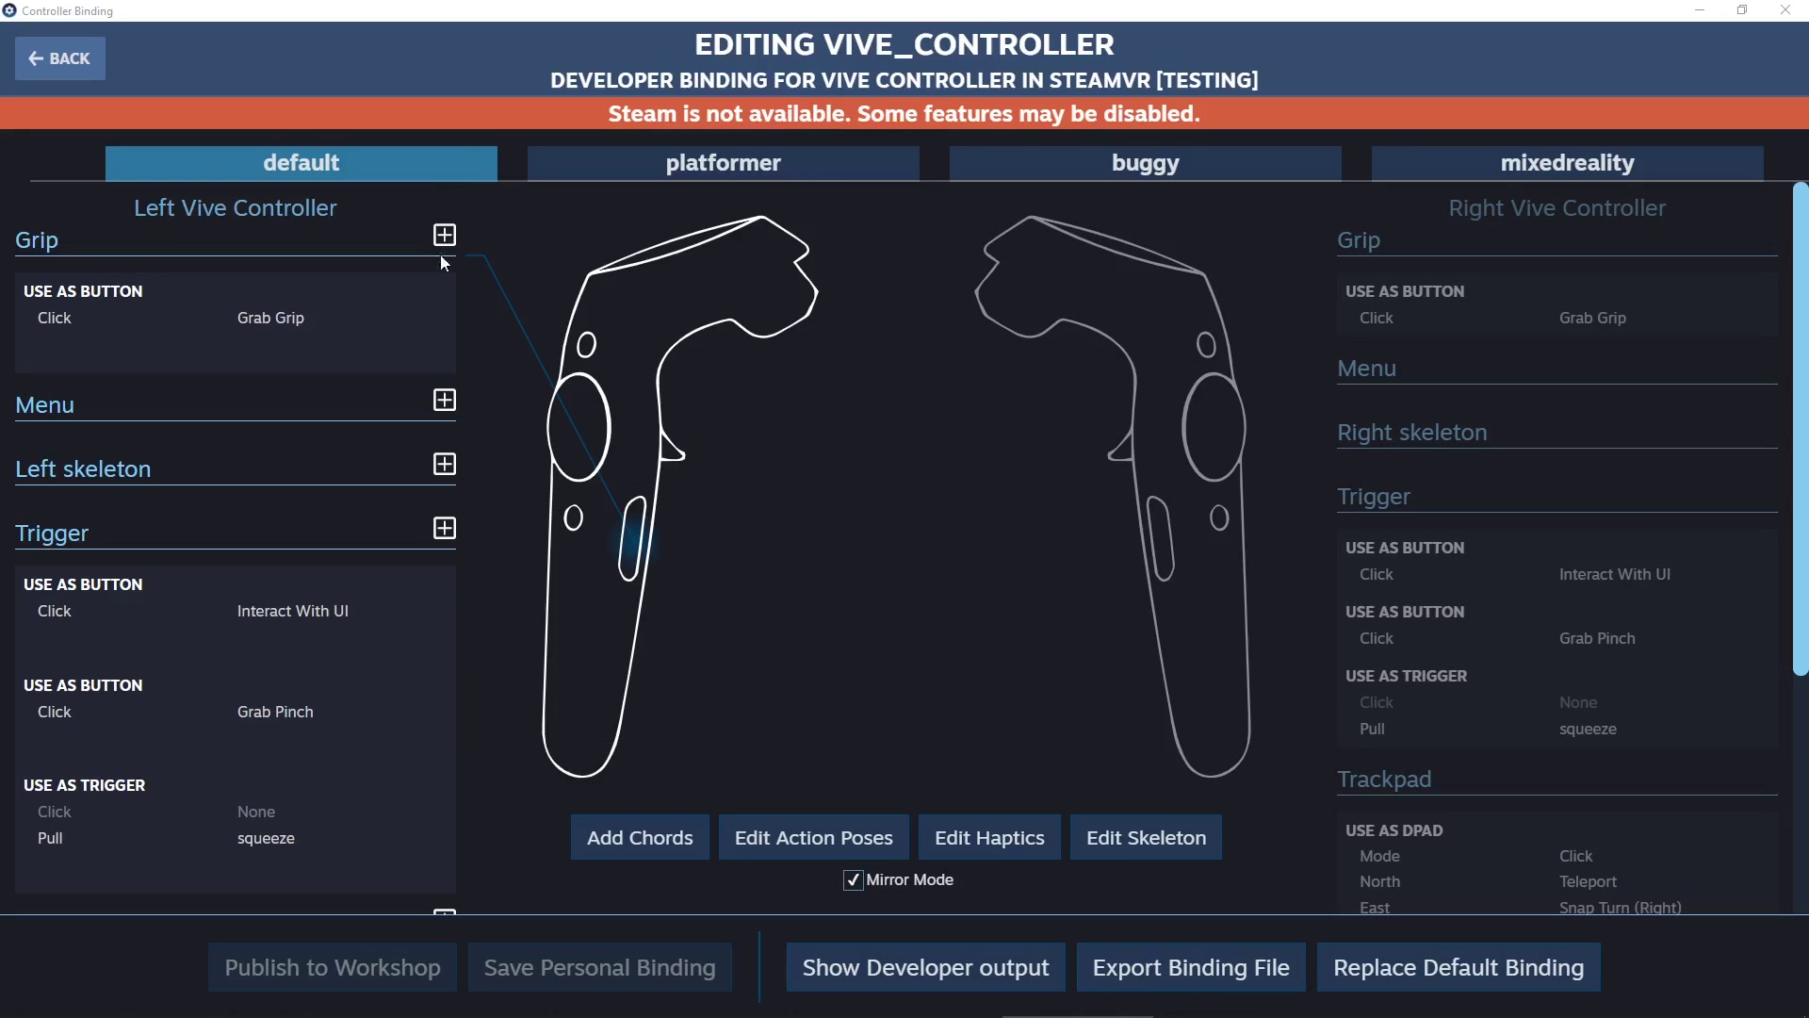
- Inspect the Vive controller's Grip and Trigger binding cards in SteamVR Controller Binding
mouse_move(440, 294)
mouse_move(435, 609)
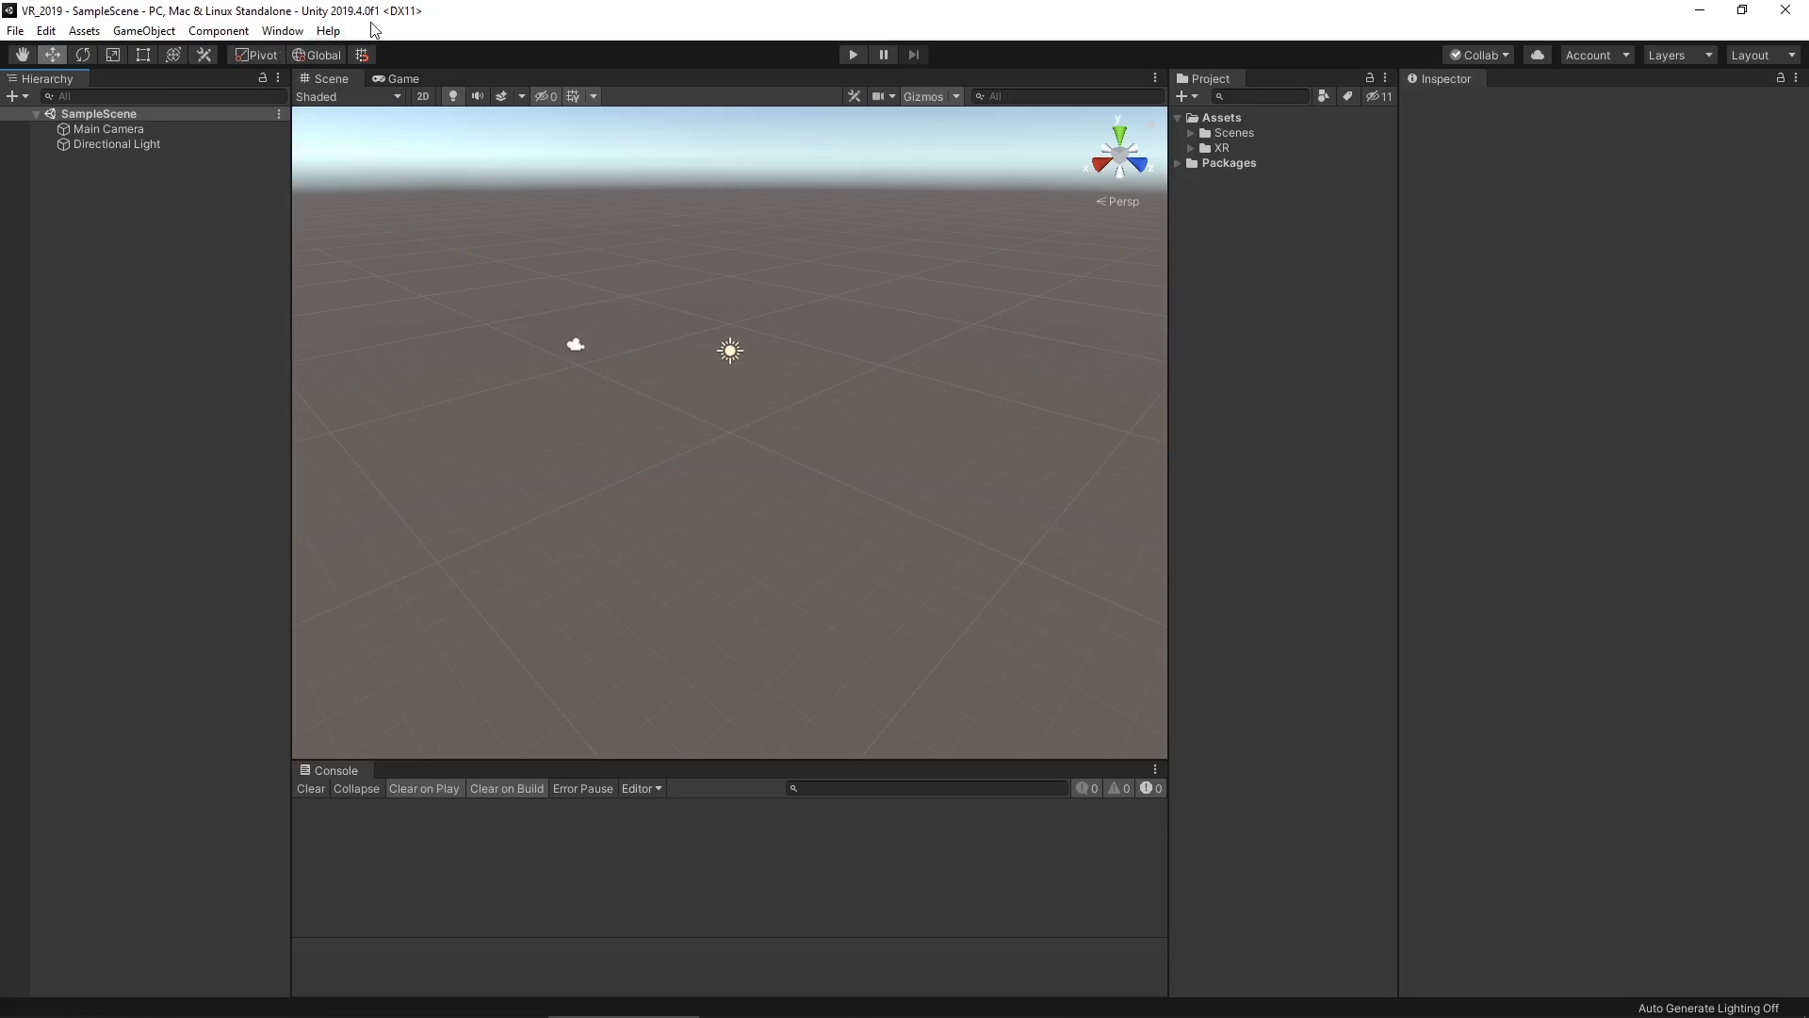
- In Player XR Settings, enable Virtual Reality Supported and remove Oculus, leaving only OpenVR
click(46, 31)
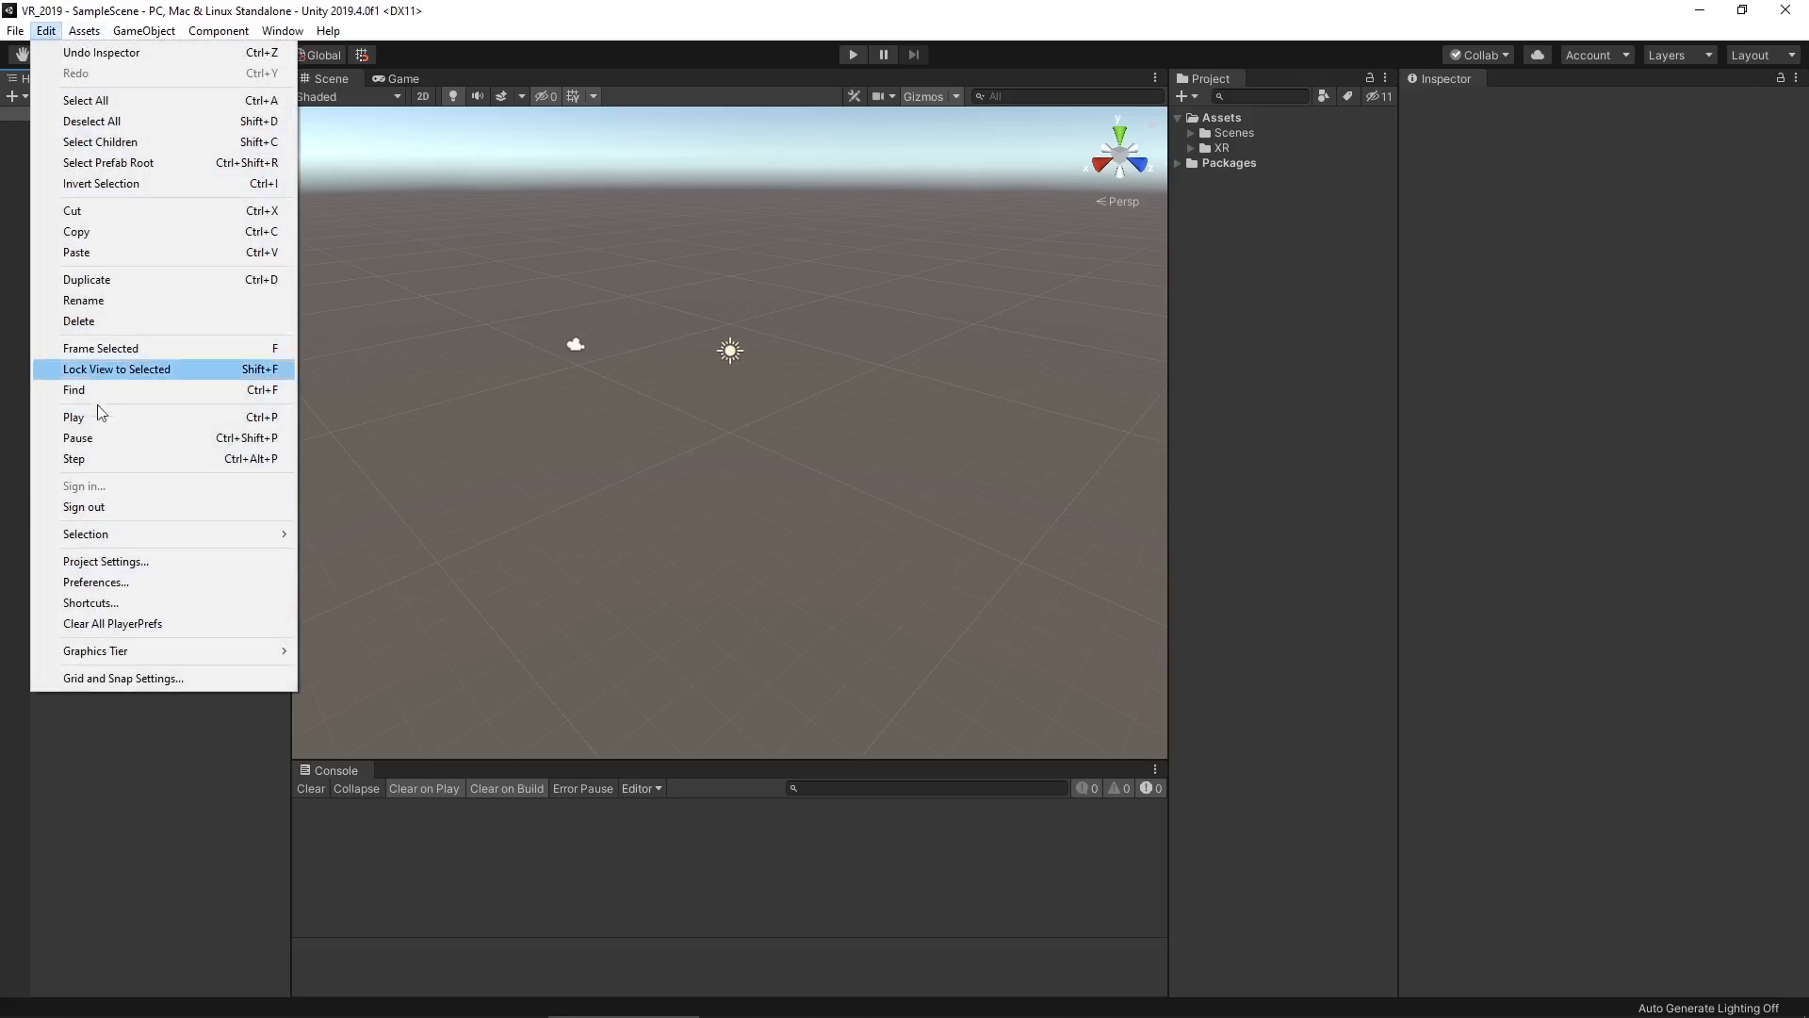
click(166, 563)
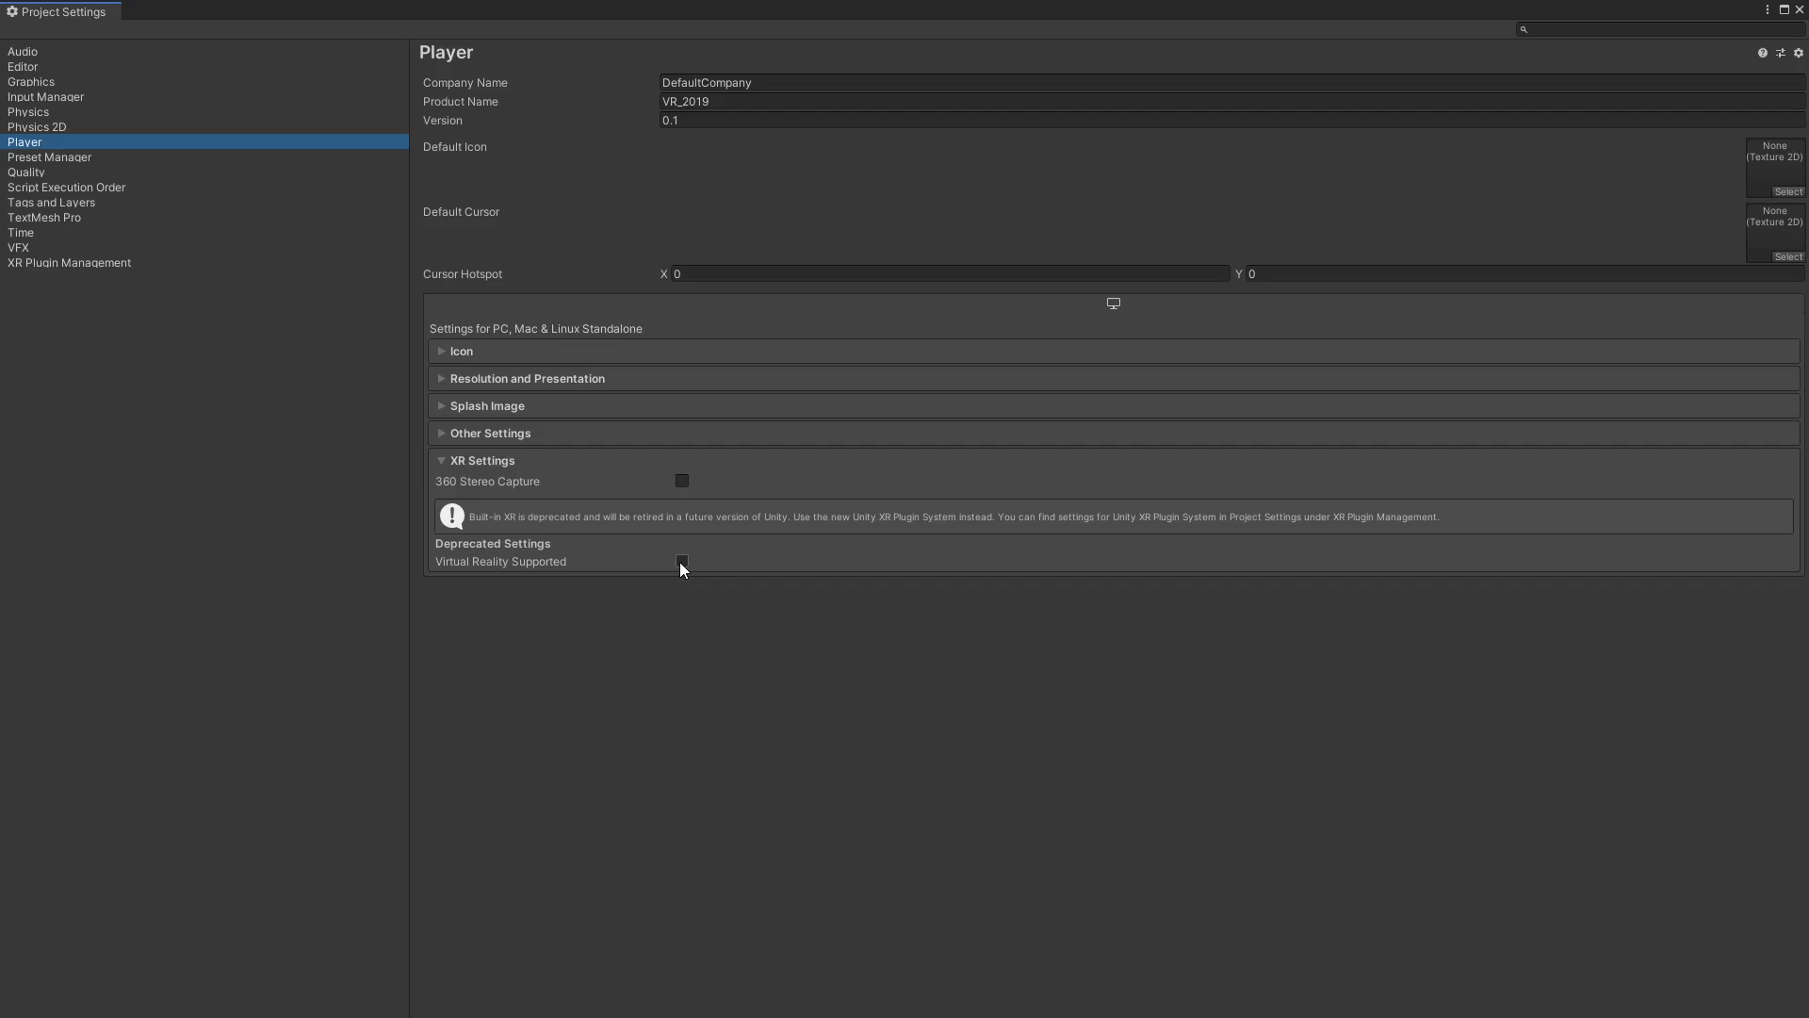
click(681, 561)
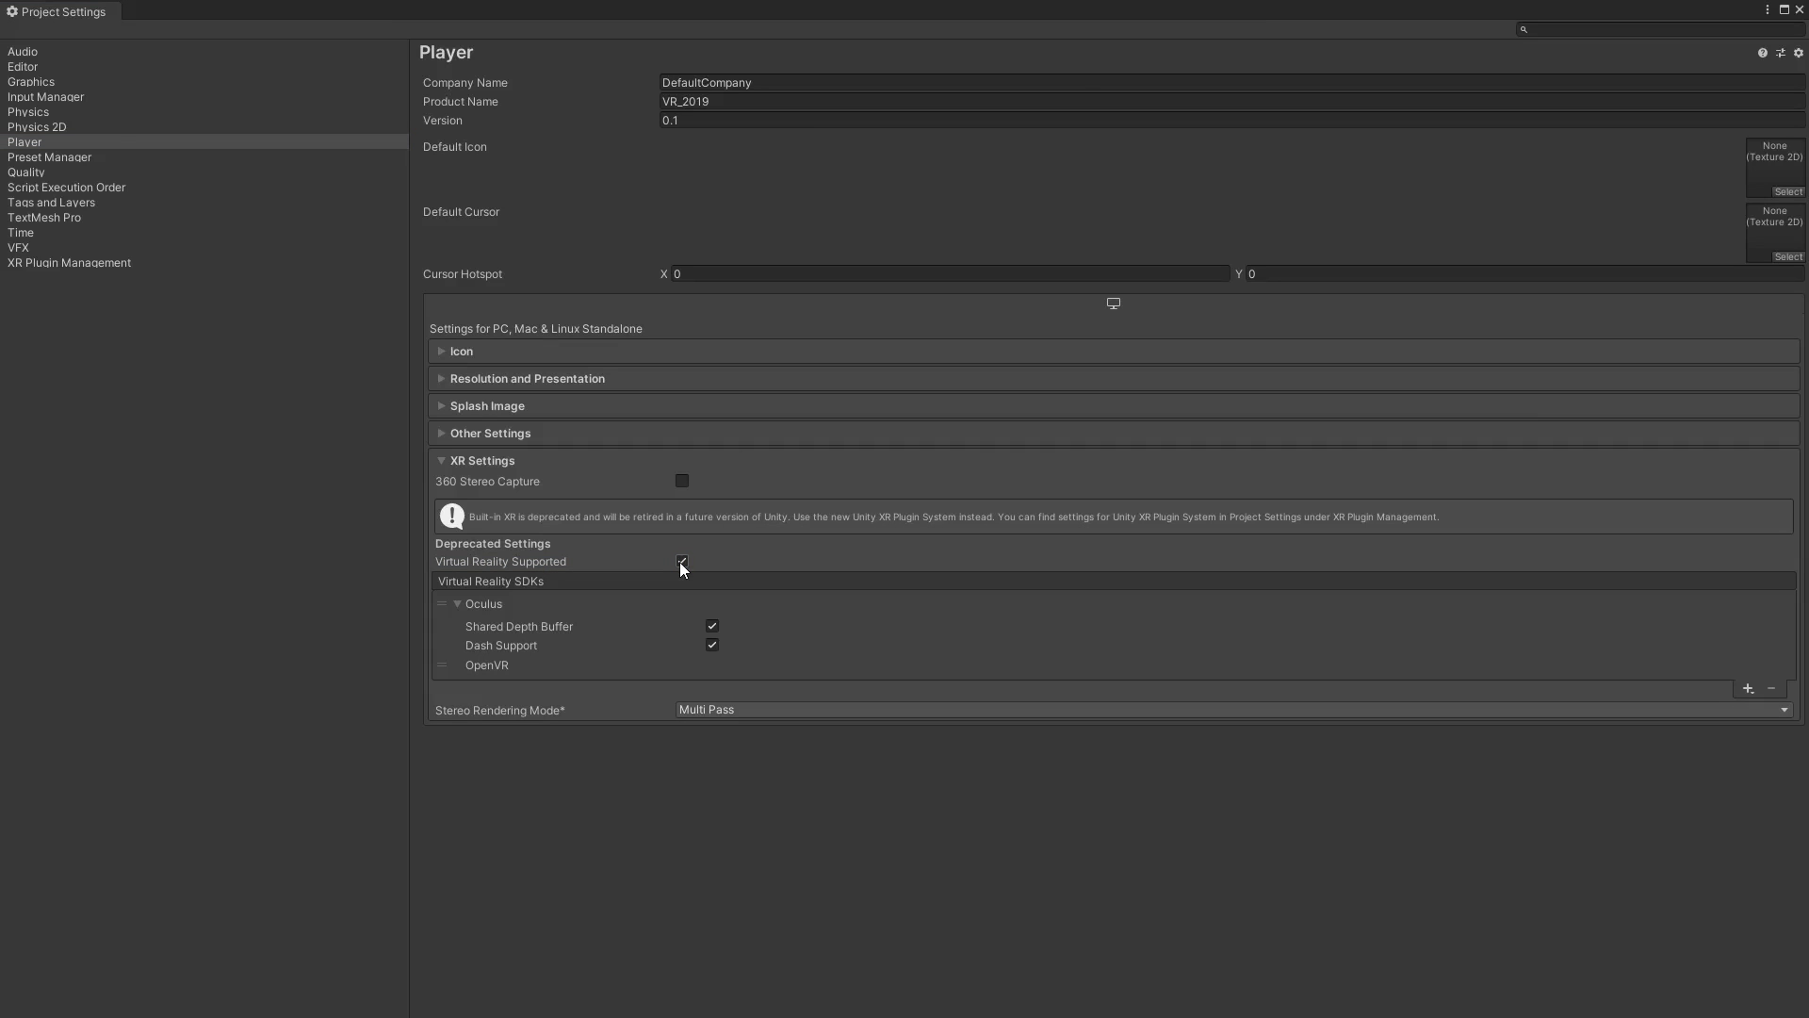
click(456, 603)
click(541, 602)
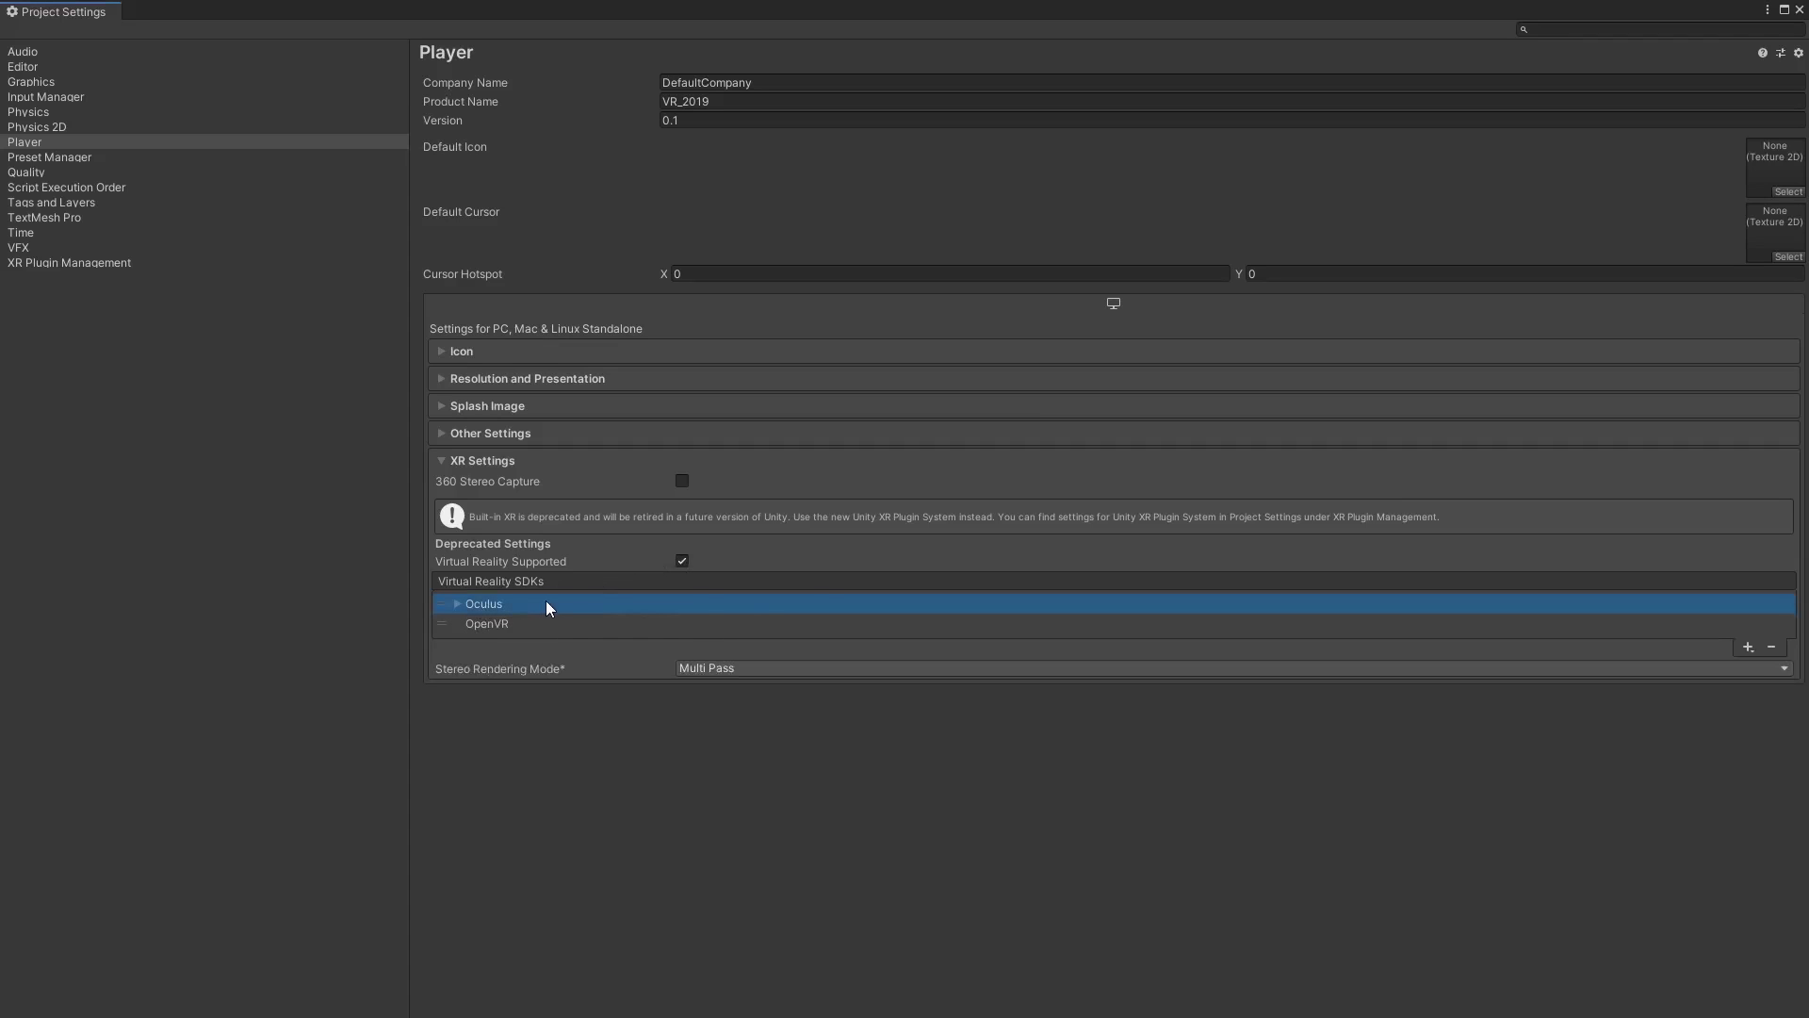
click(1771, 648)
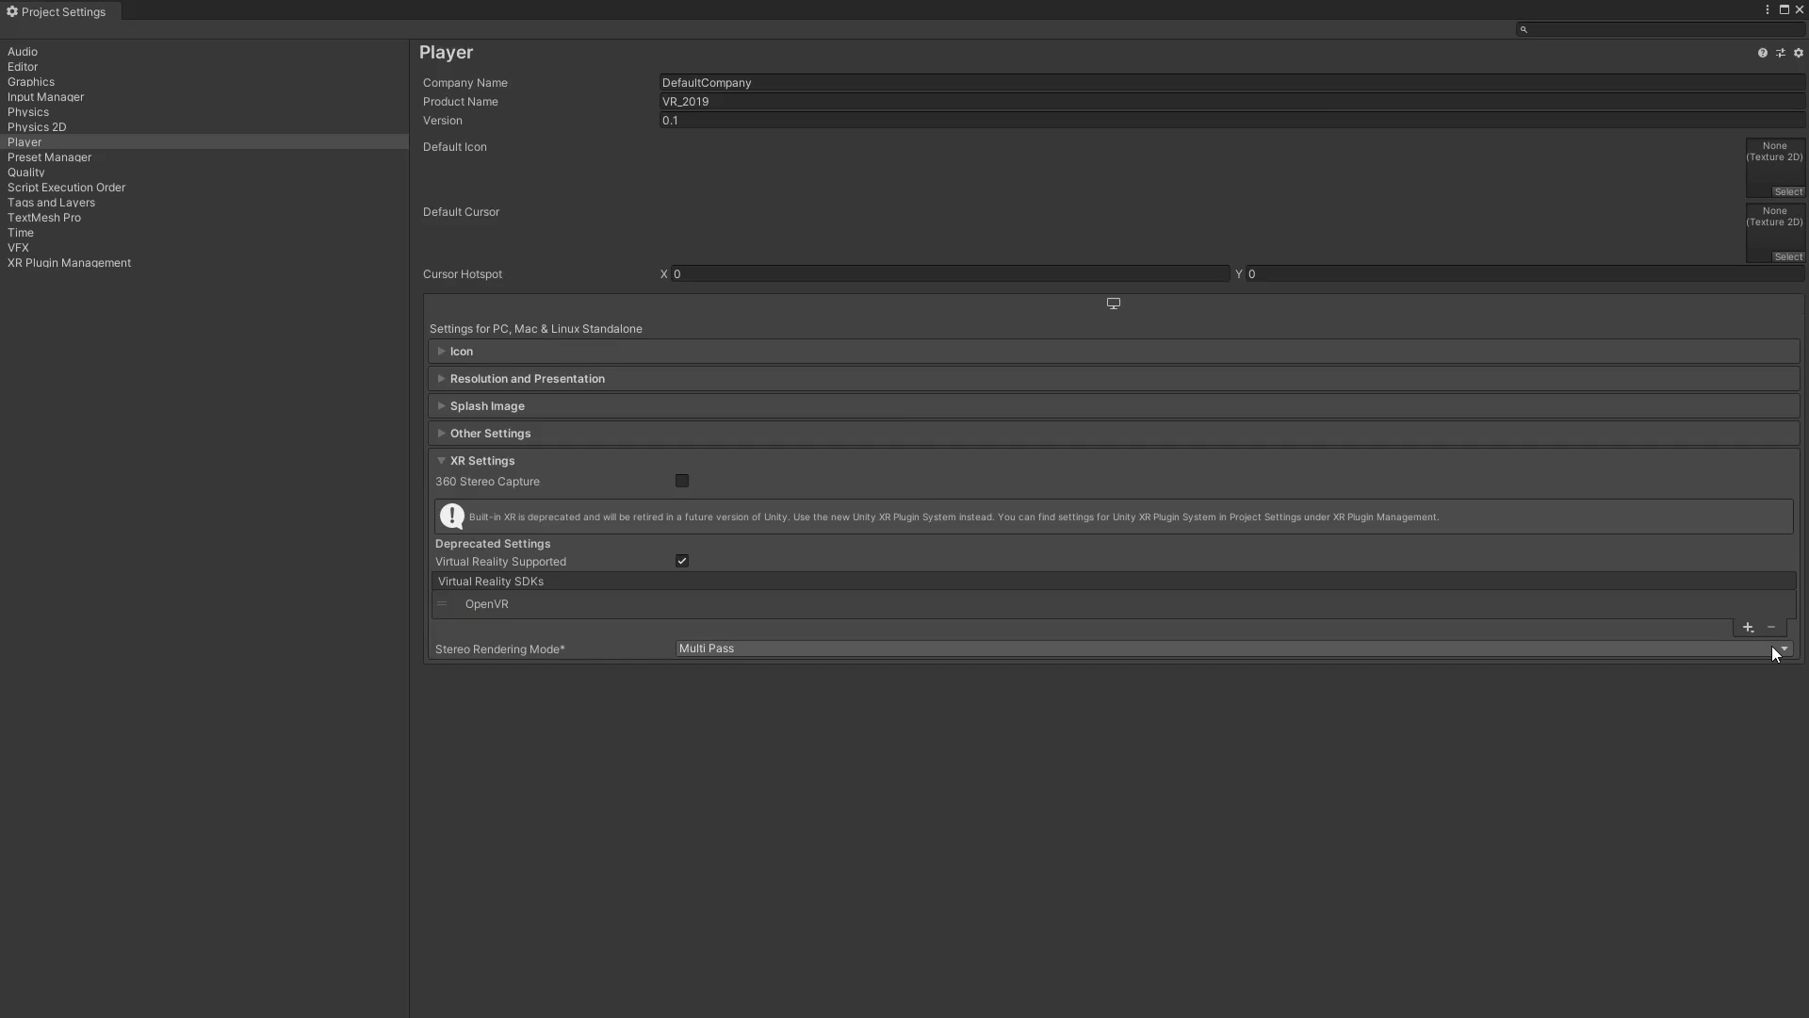
- Close Project Settings and open the Package Manager from the Window menu
click(1788, 13)
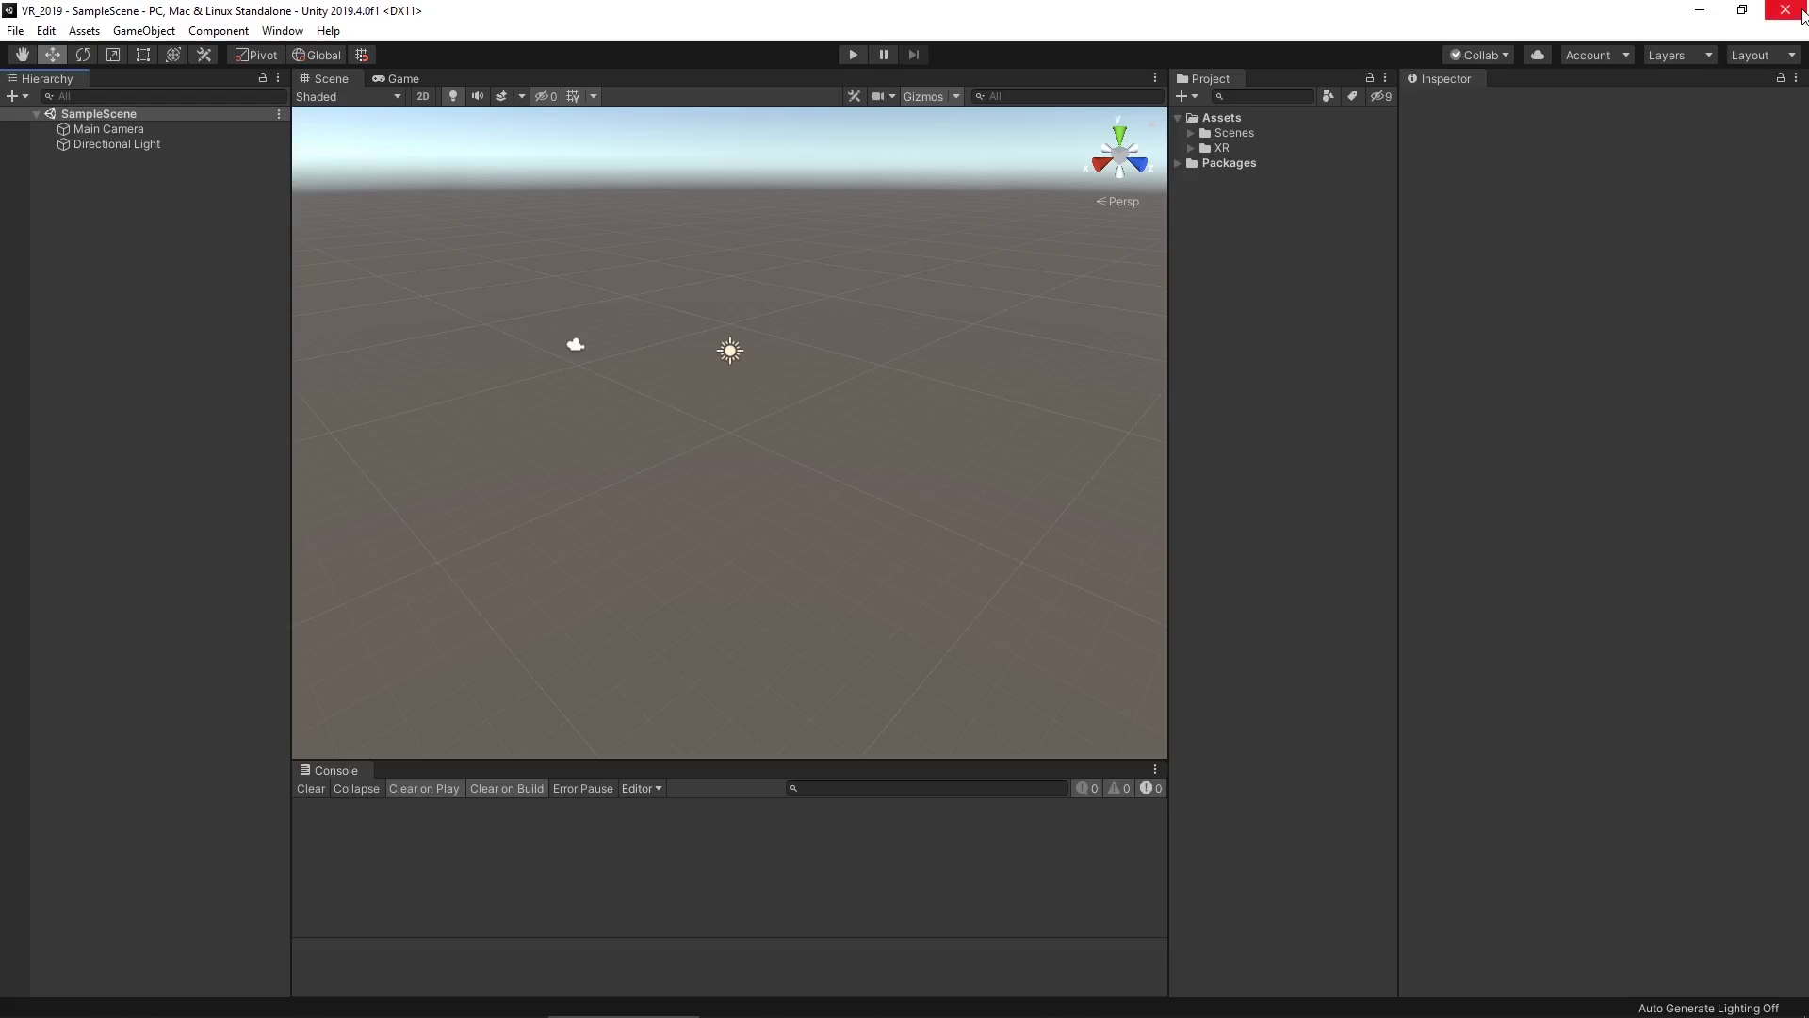
click(284, 31)
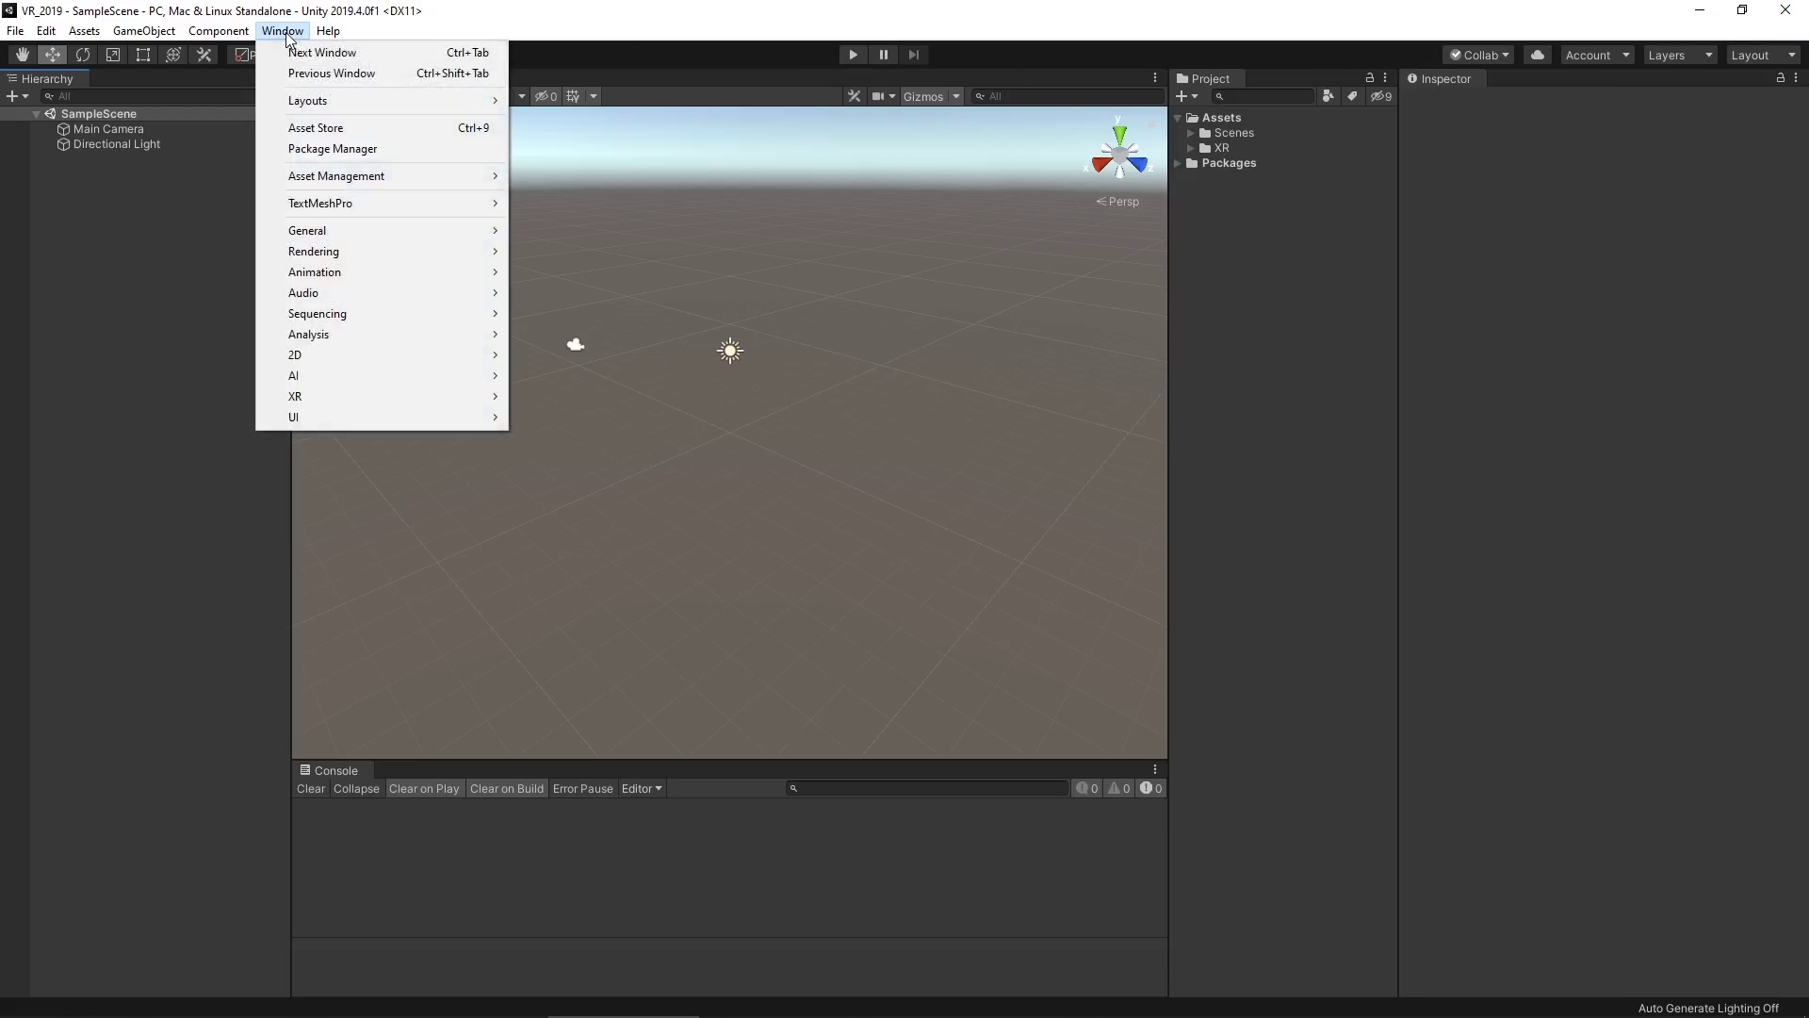
click(401, 151)
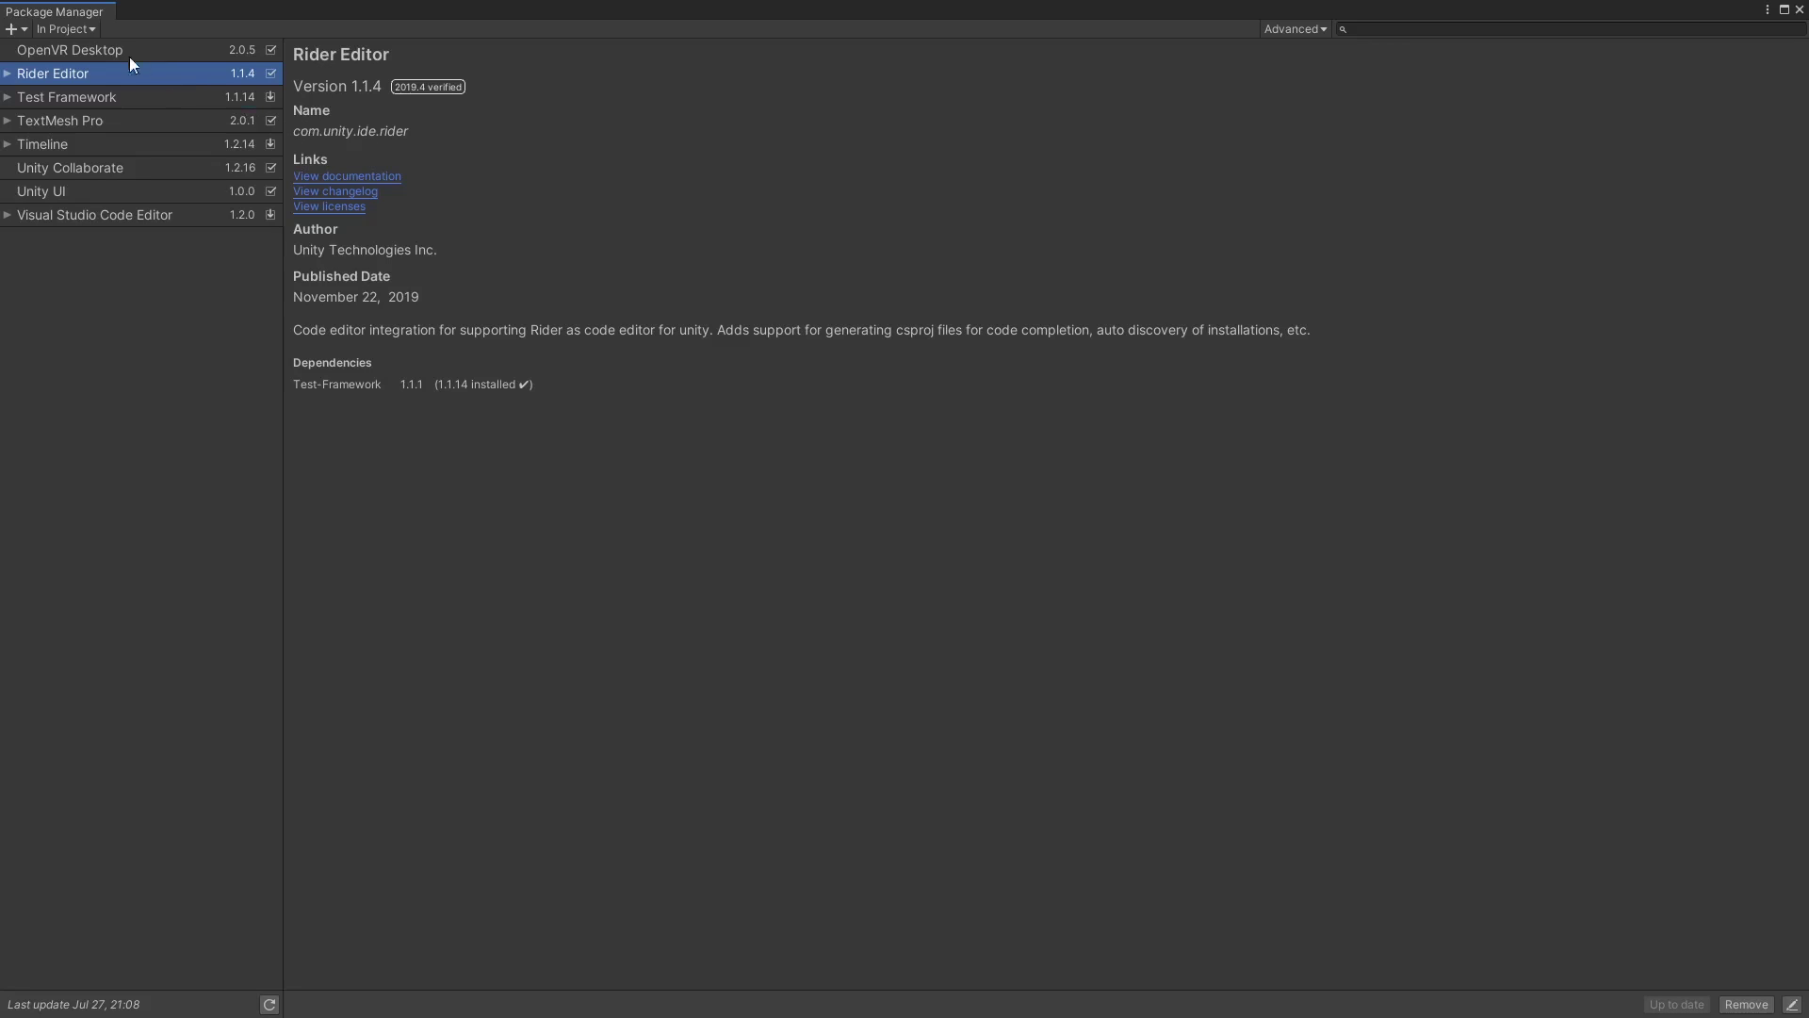
- List all packages in the Package Manager, including preview packages
click(79, 28)
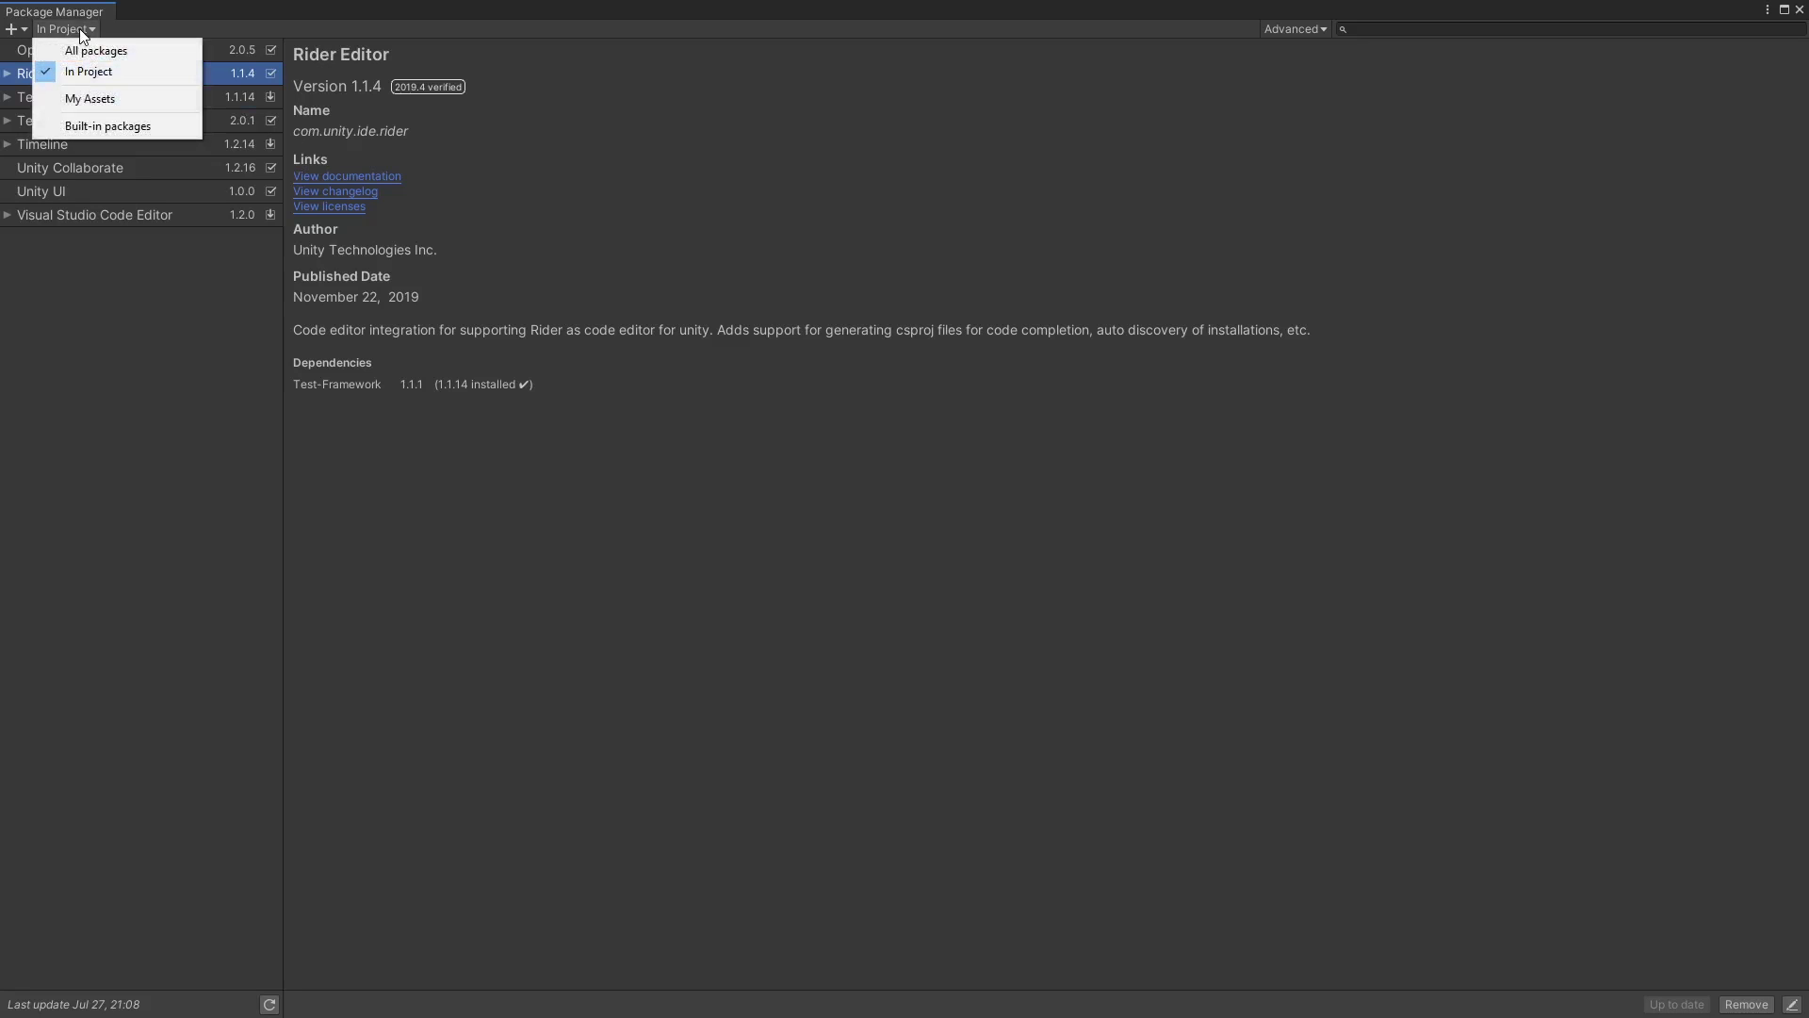
click(85, 50)
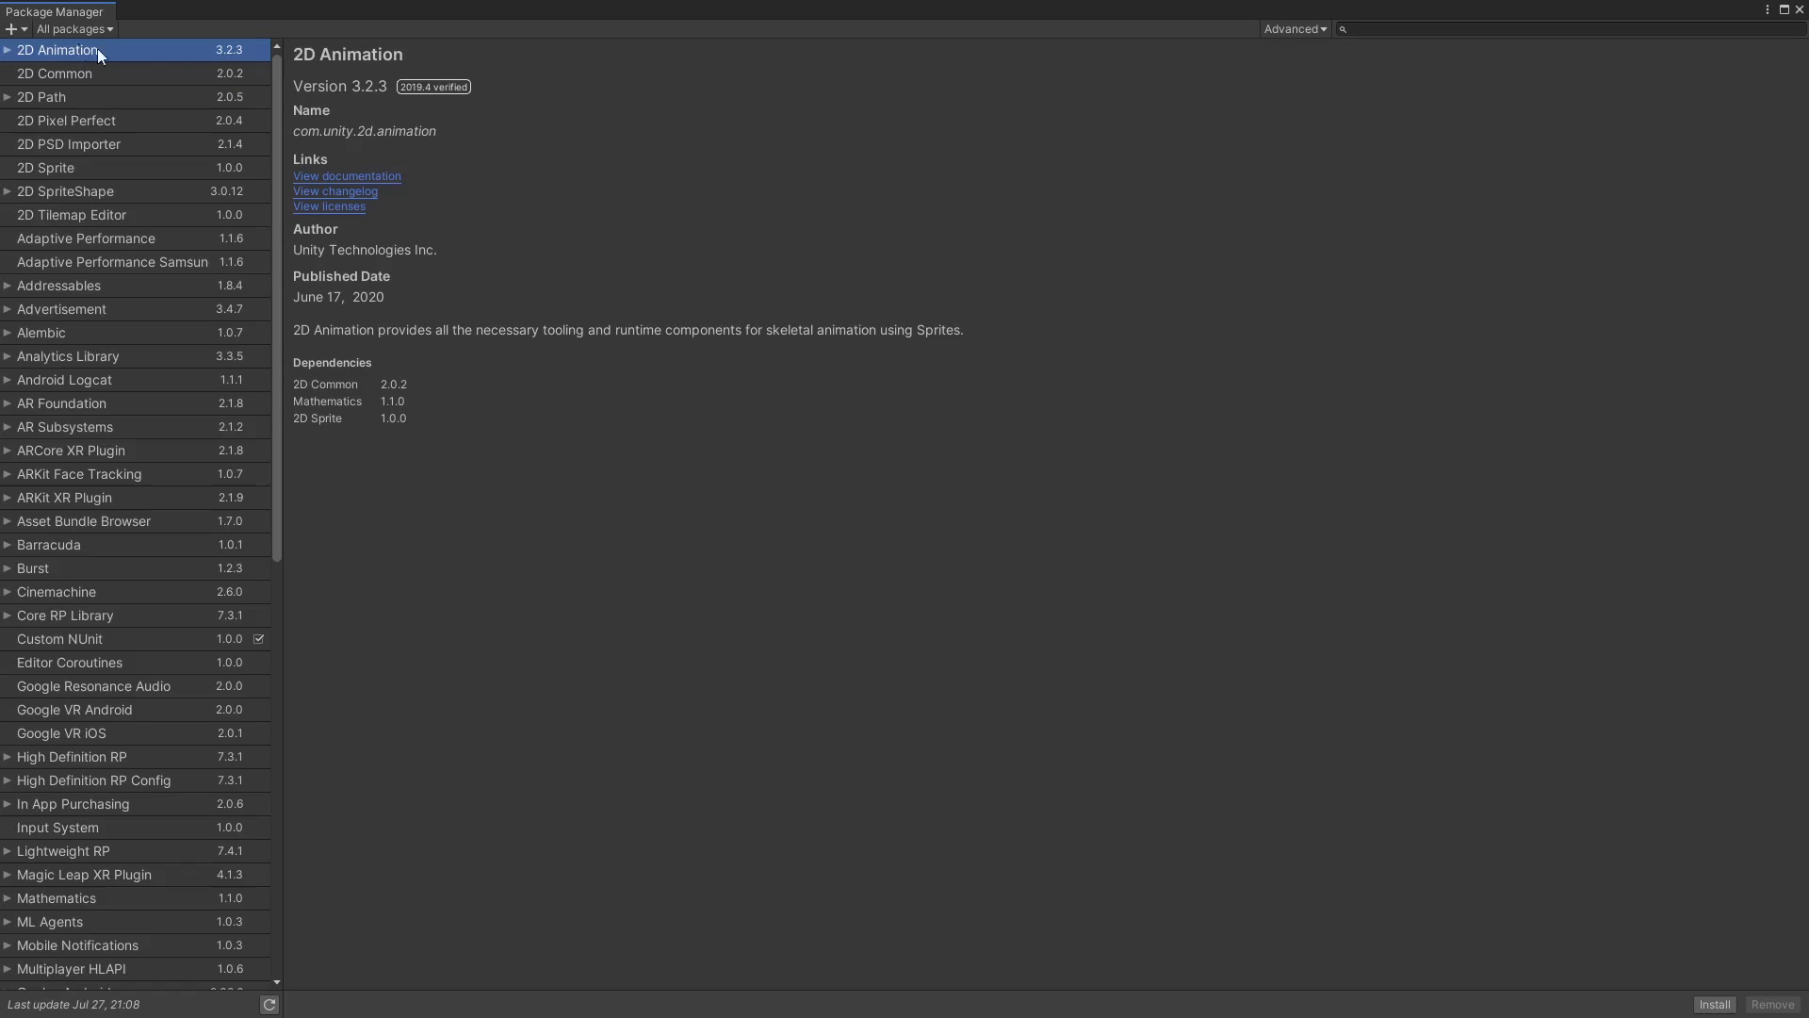
drag(275, 87, 257, 576)
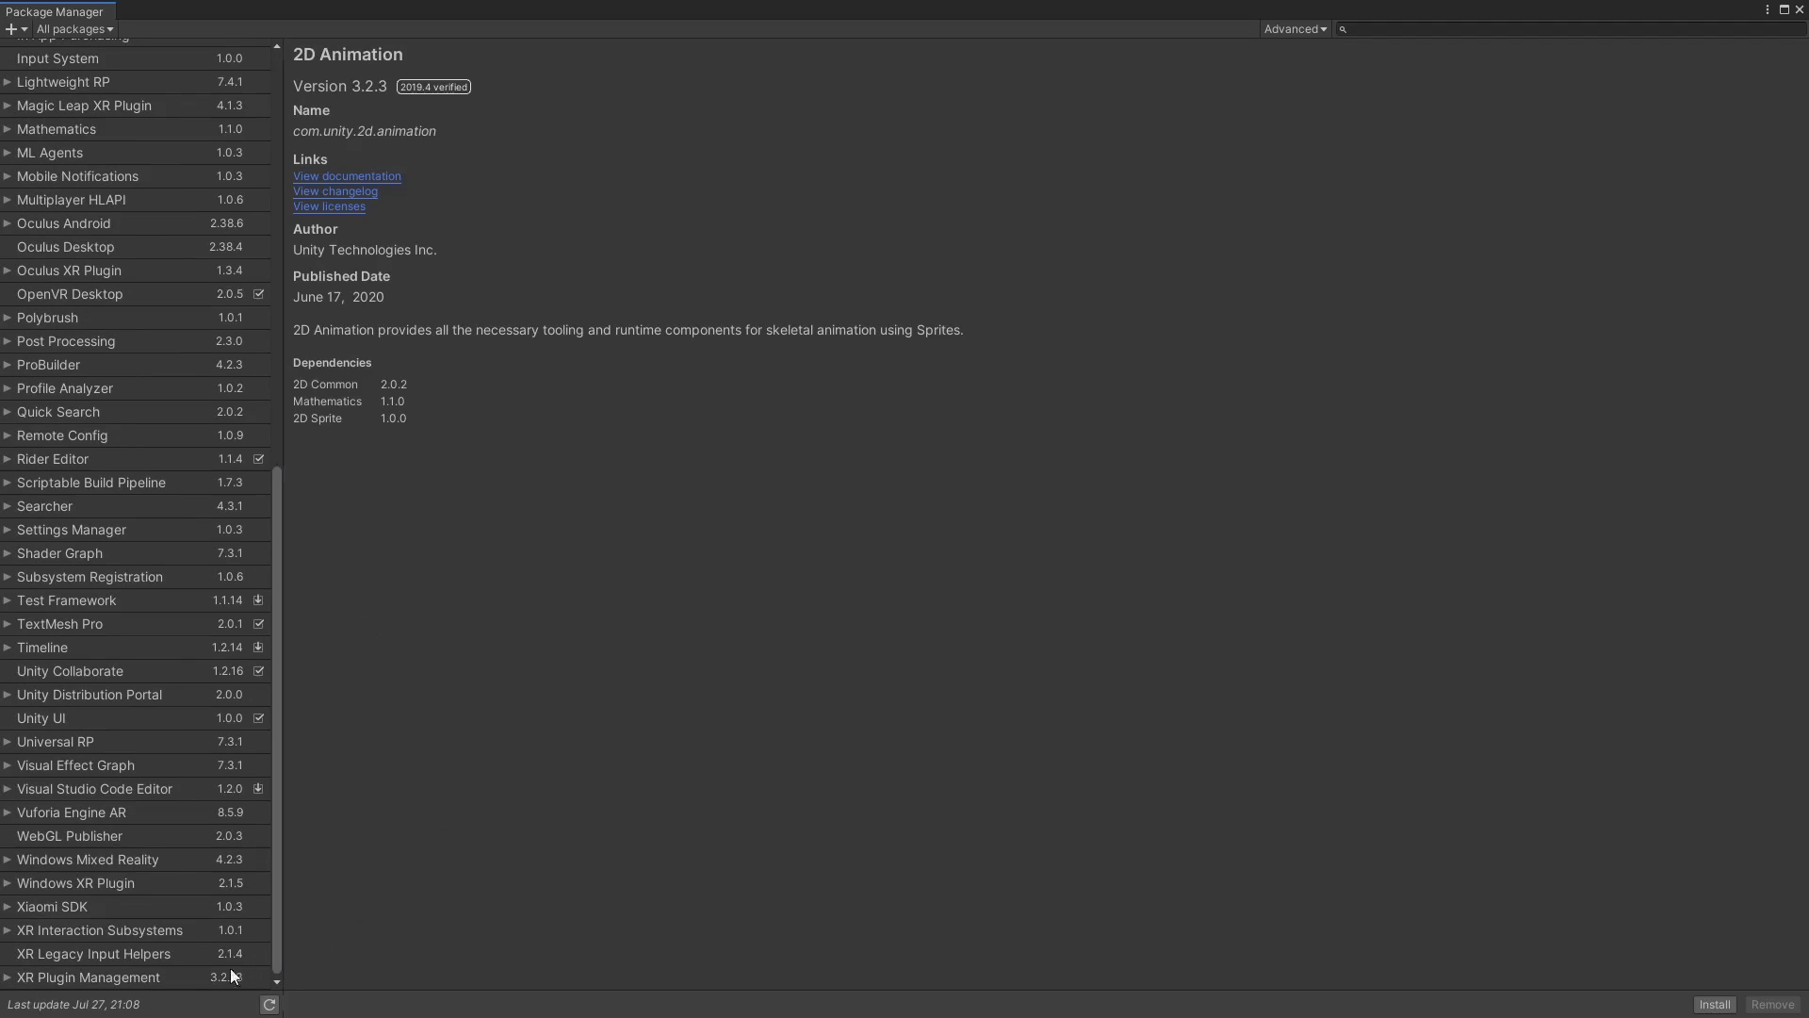
click(1309, 33)
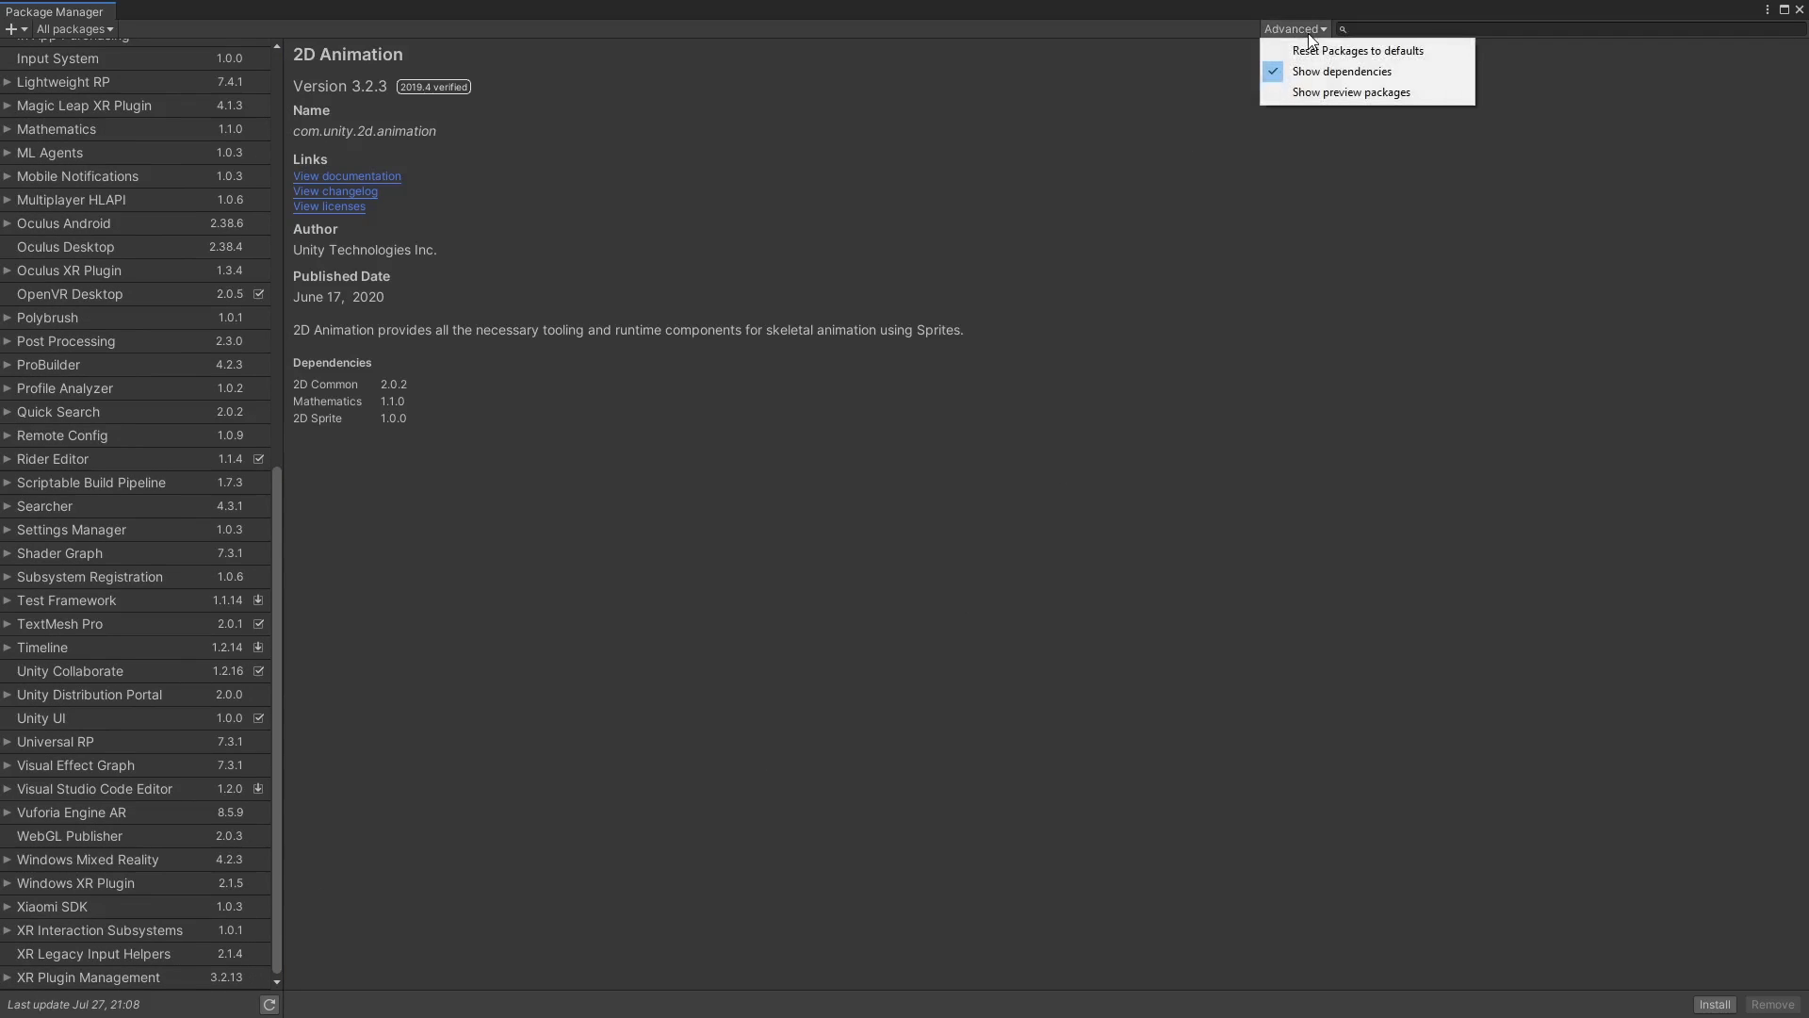
click(1335, 95)
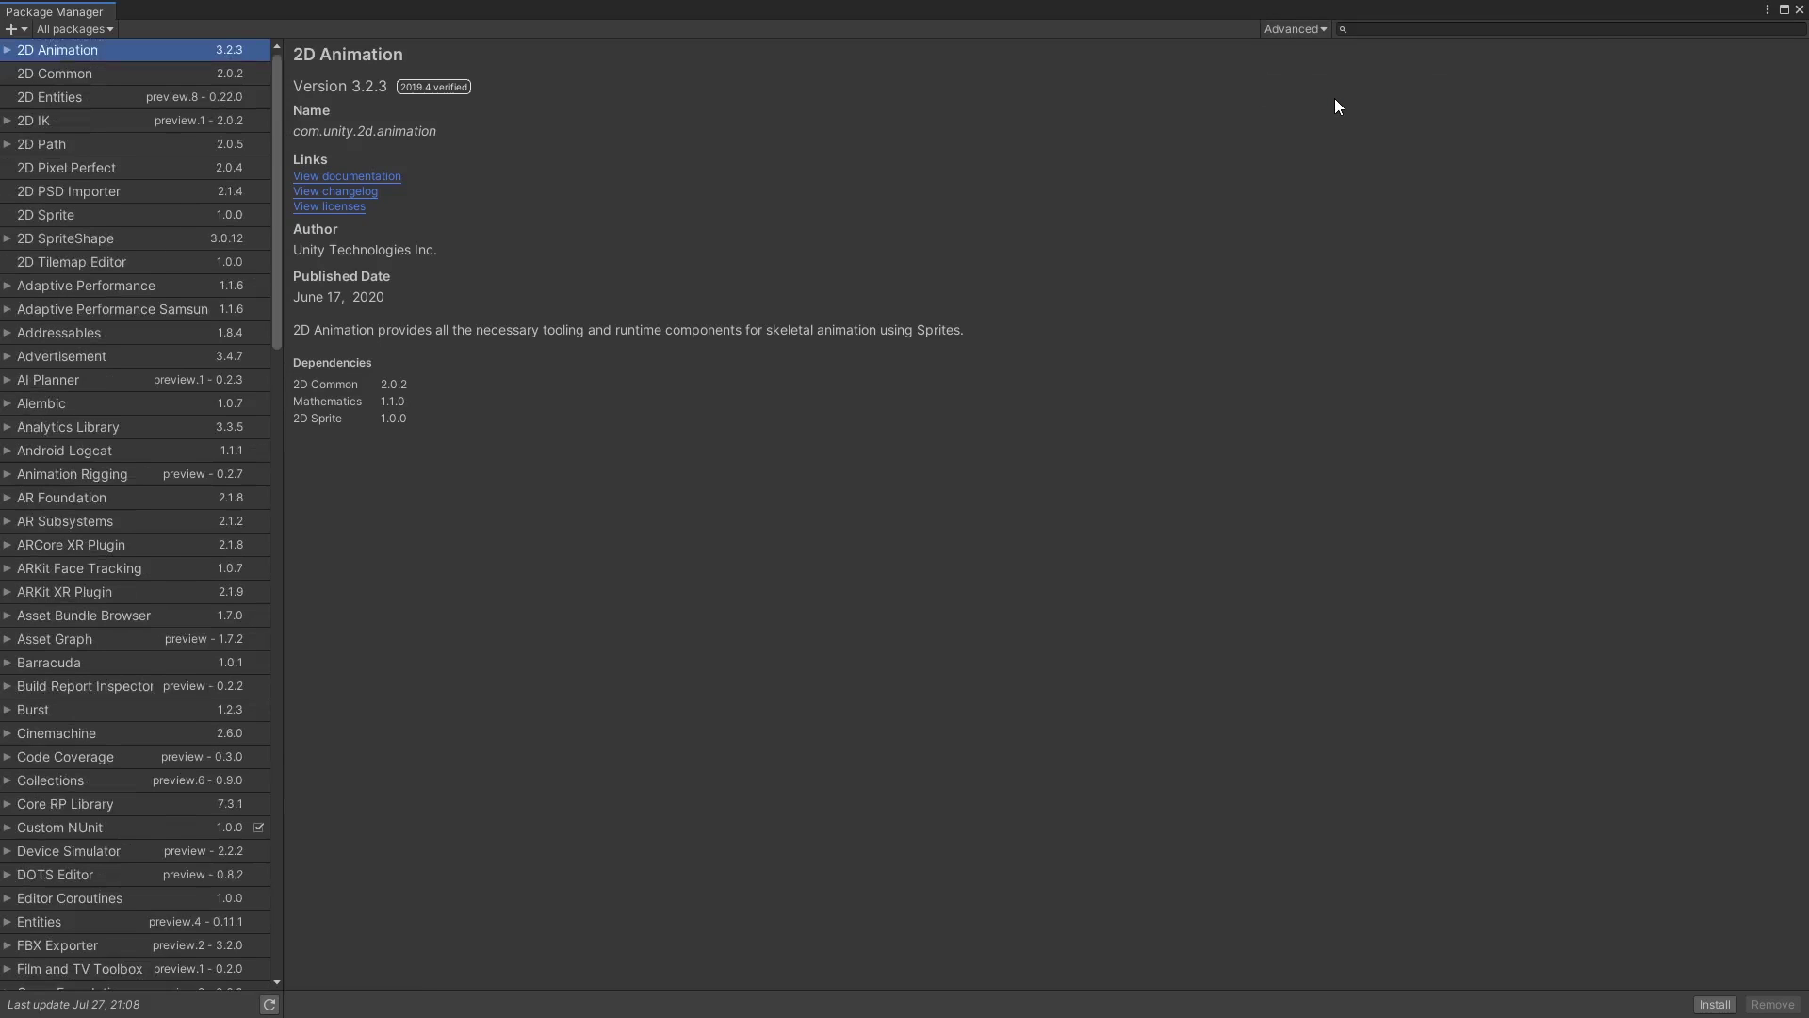
drag(279, 100, 230, 754)
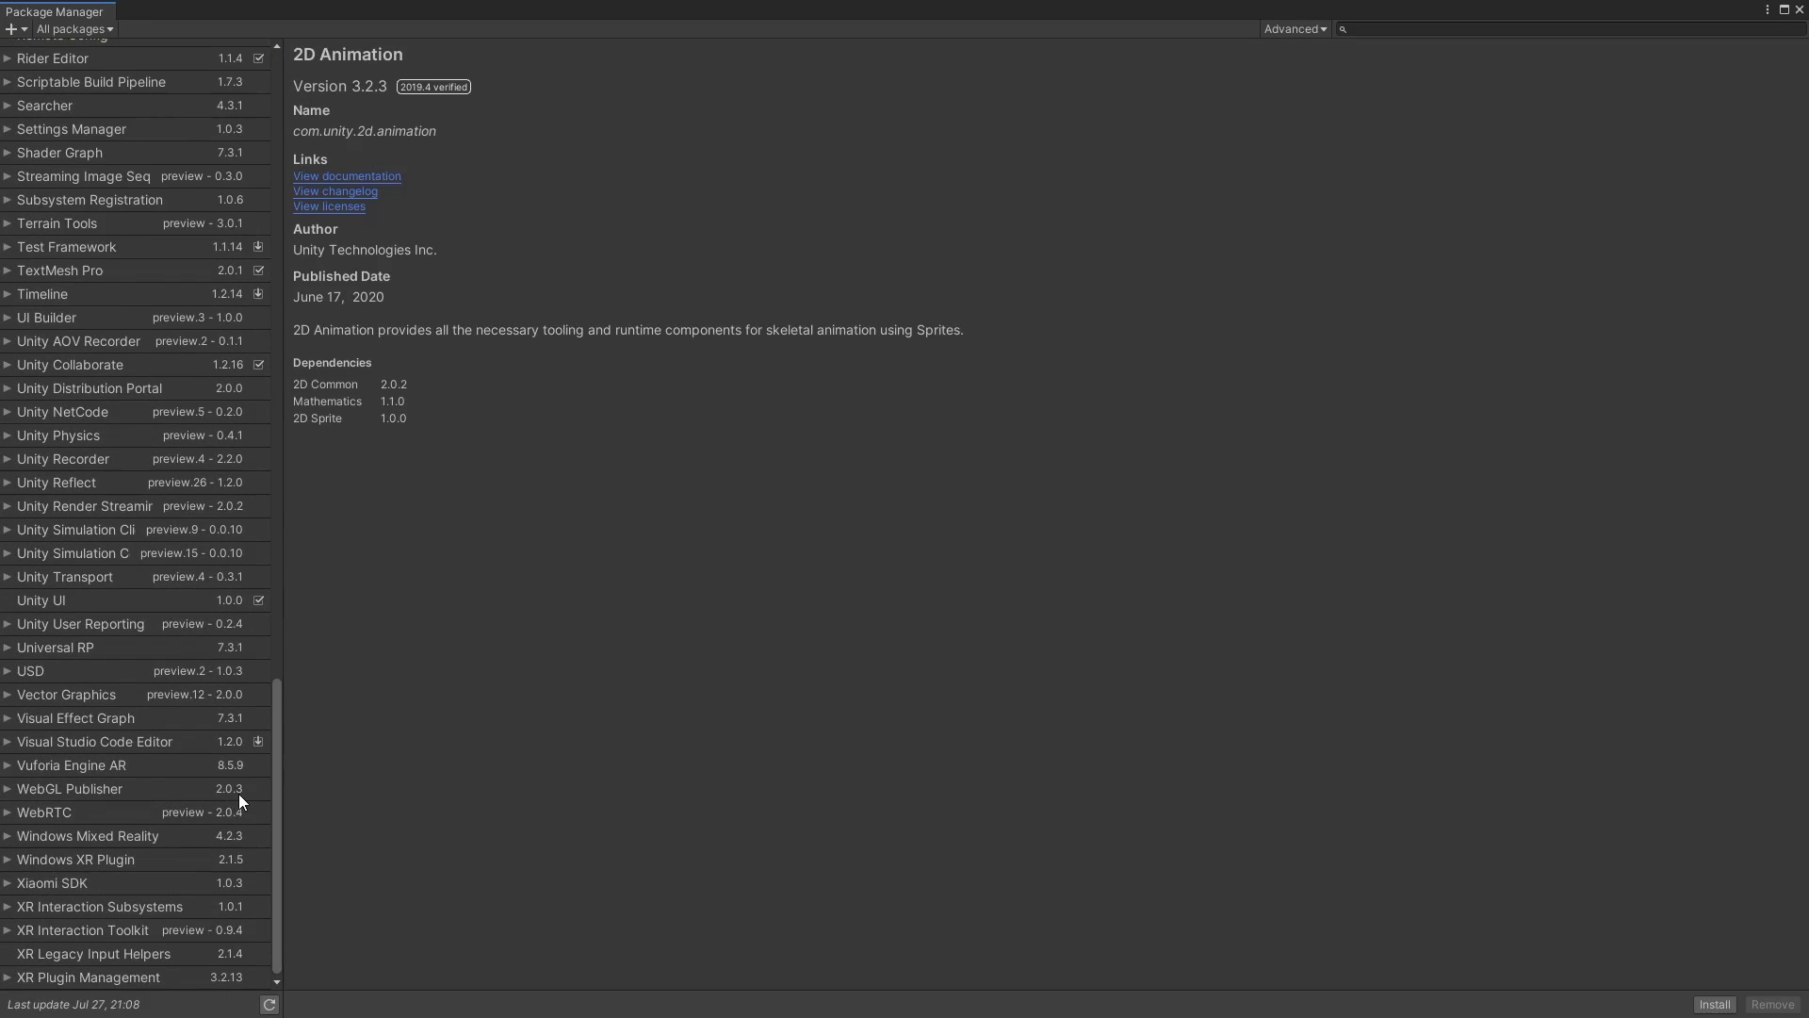
- Install the XR Interaction Toolkit 0.9.4 preview and close the Package Manager
click(126, 931)
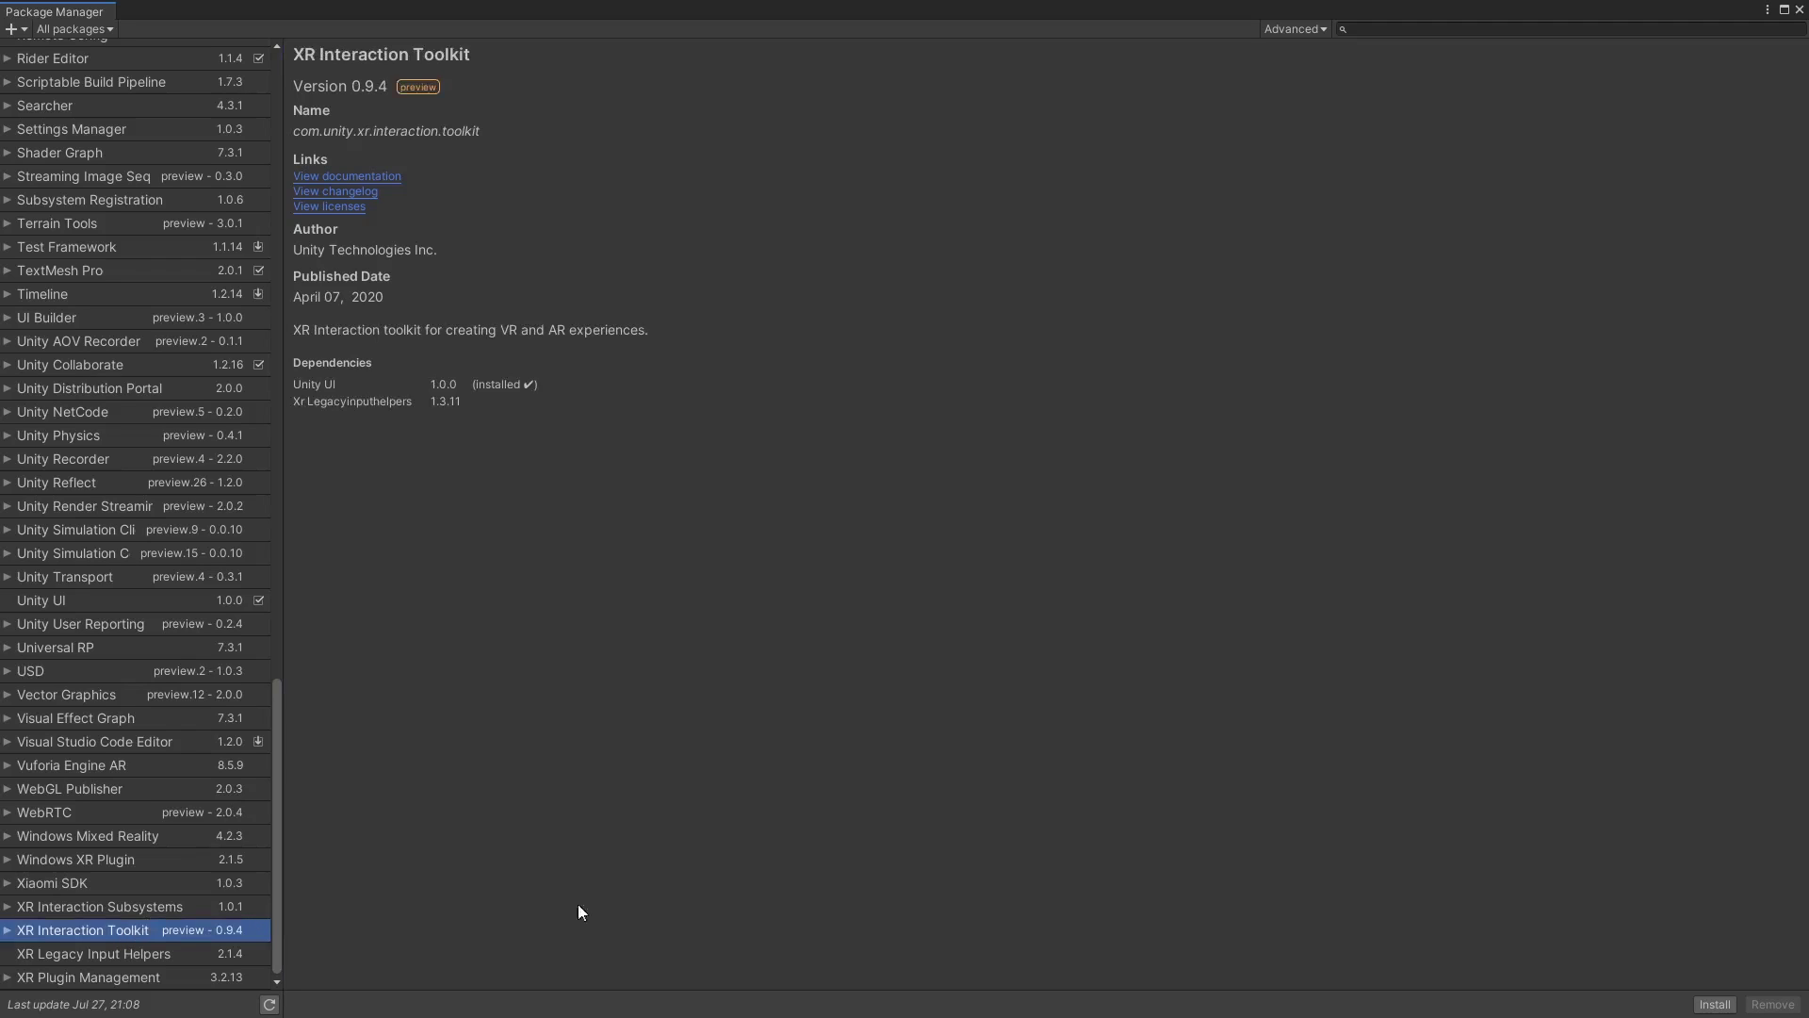
click(1714, 1004)
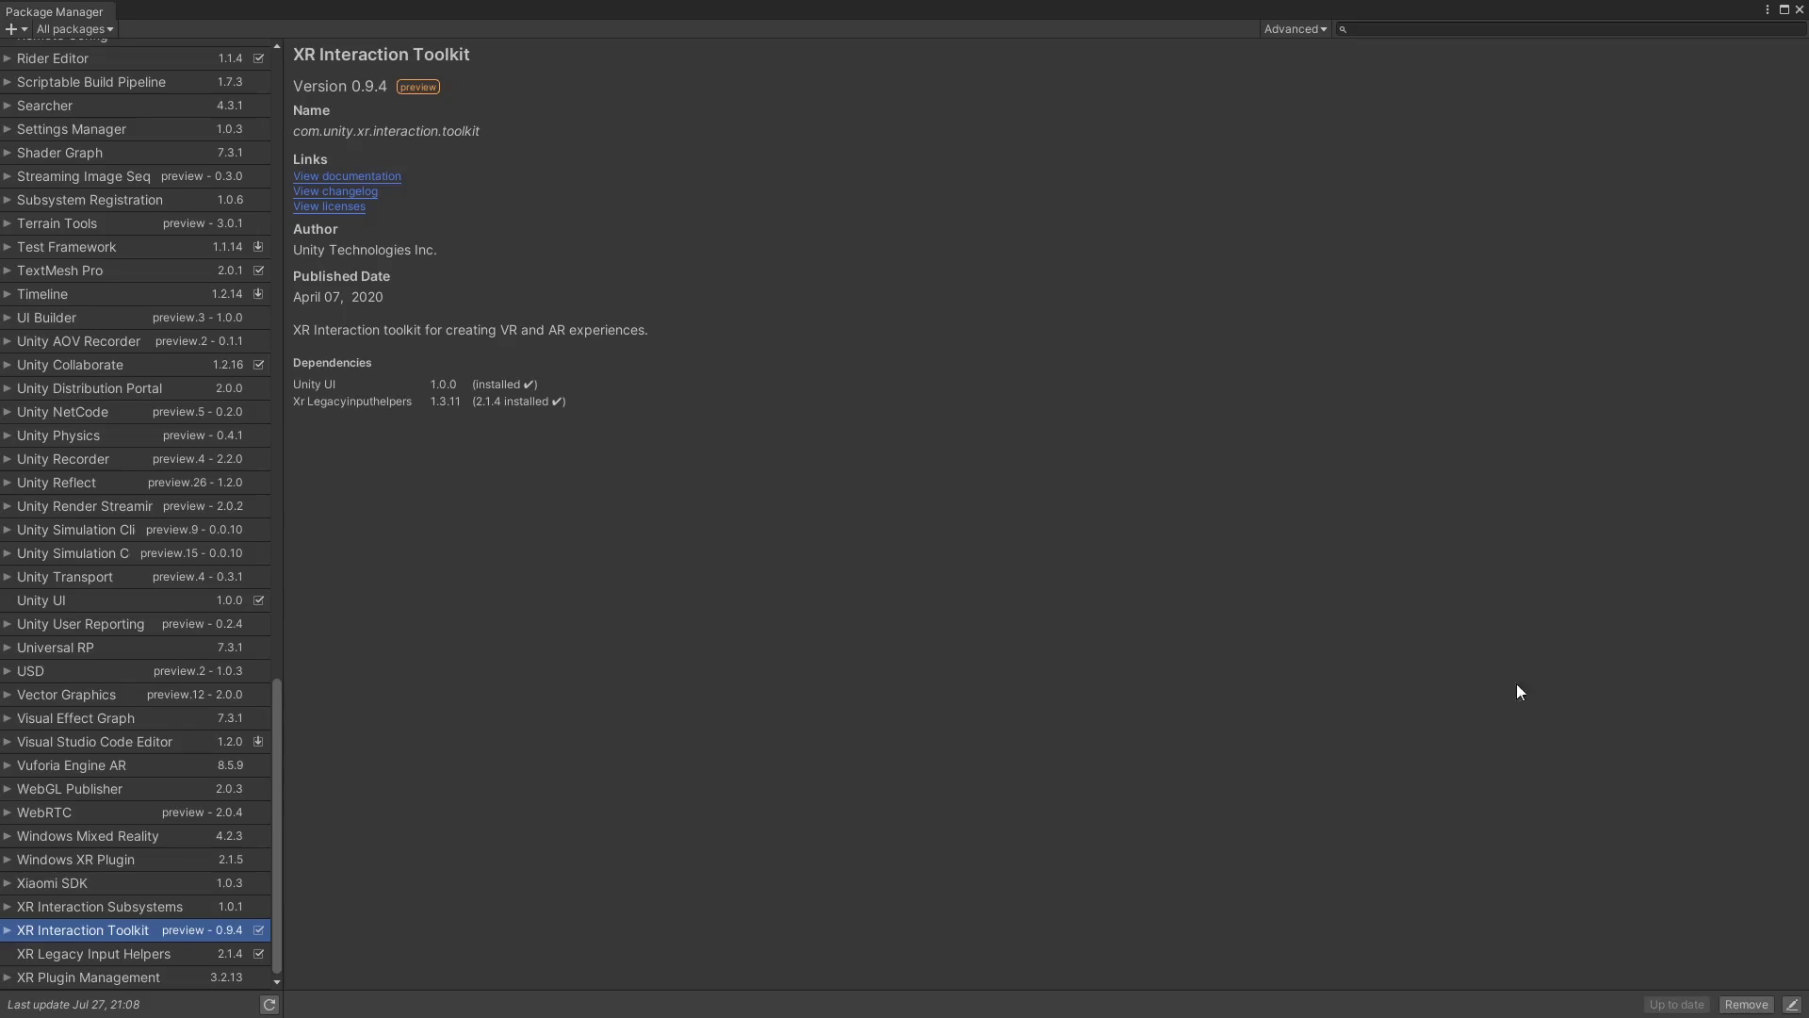
click(1798, 11)
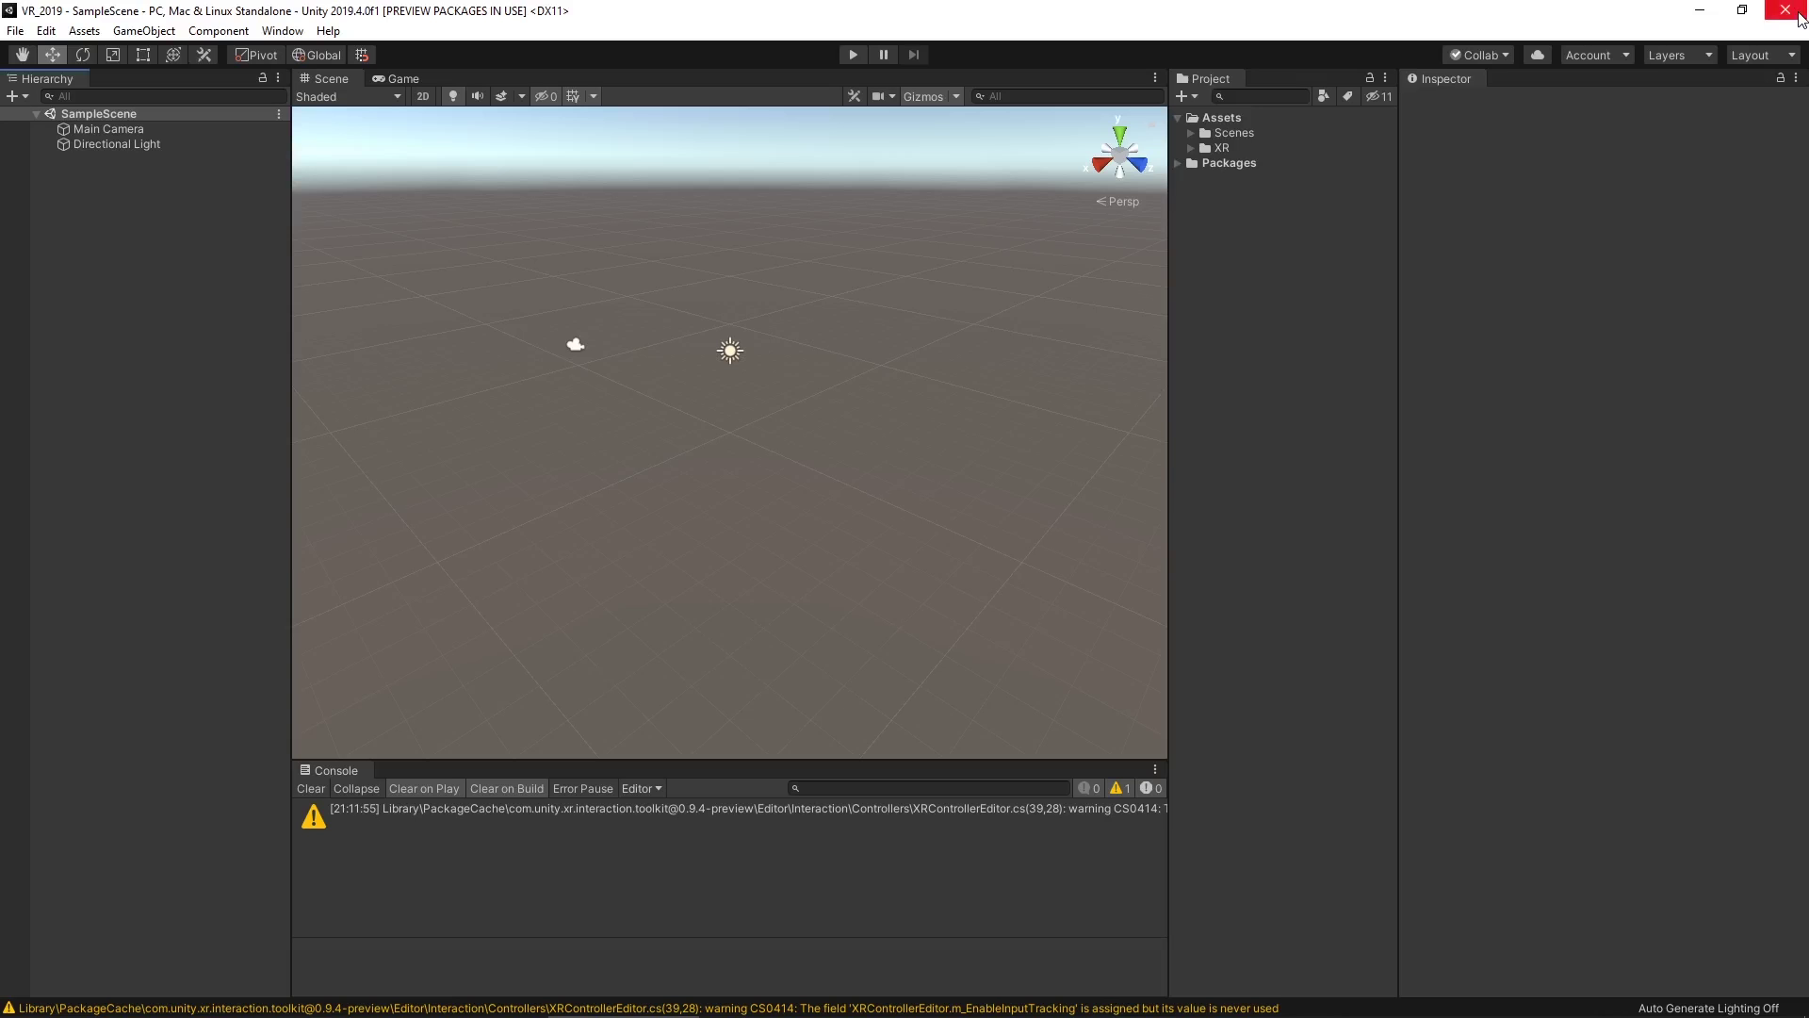
- Add a 3D Plane to the scene as the ground
right_click(122, 231)
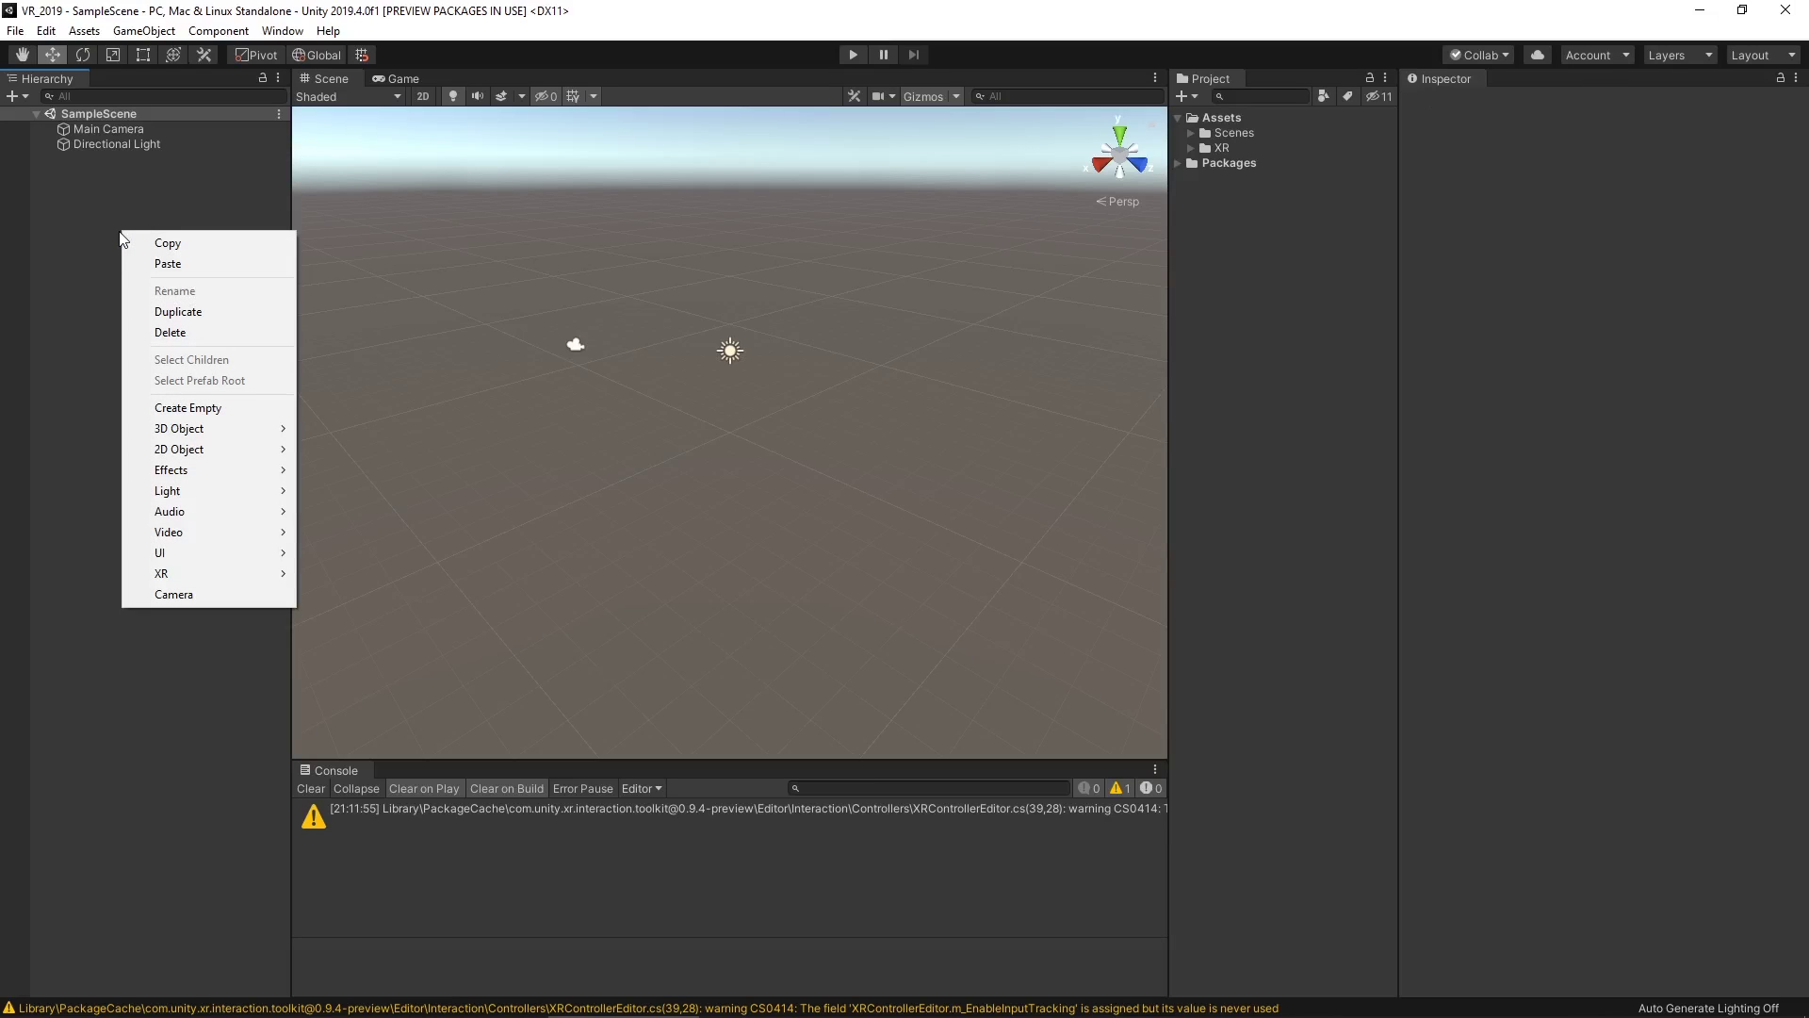
mouse_move(205, 429)
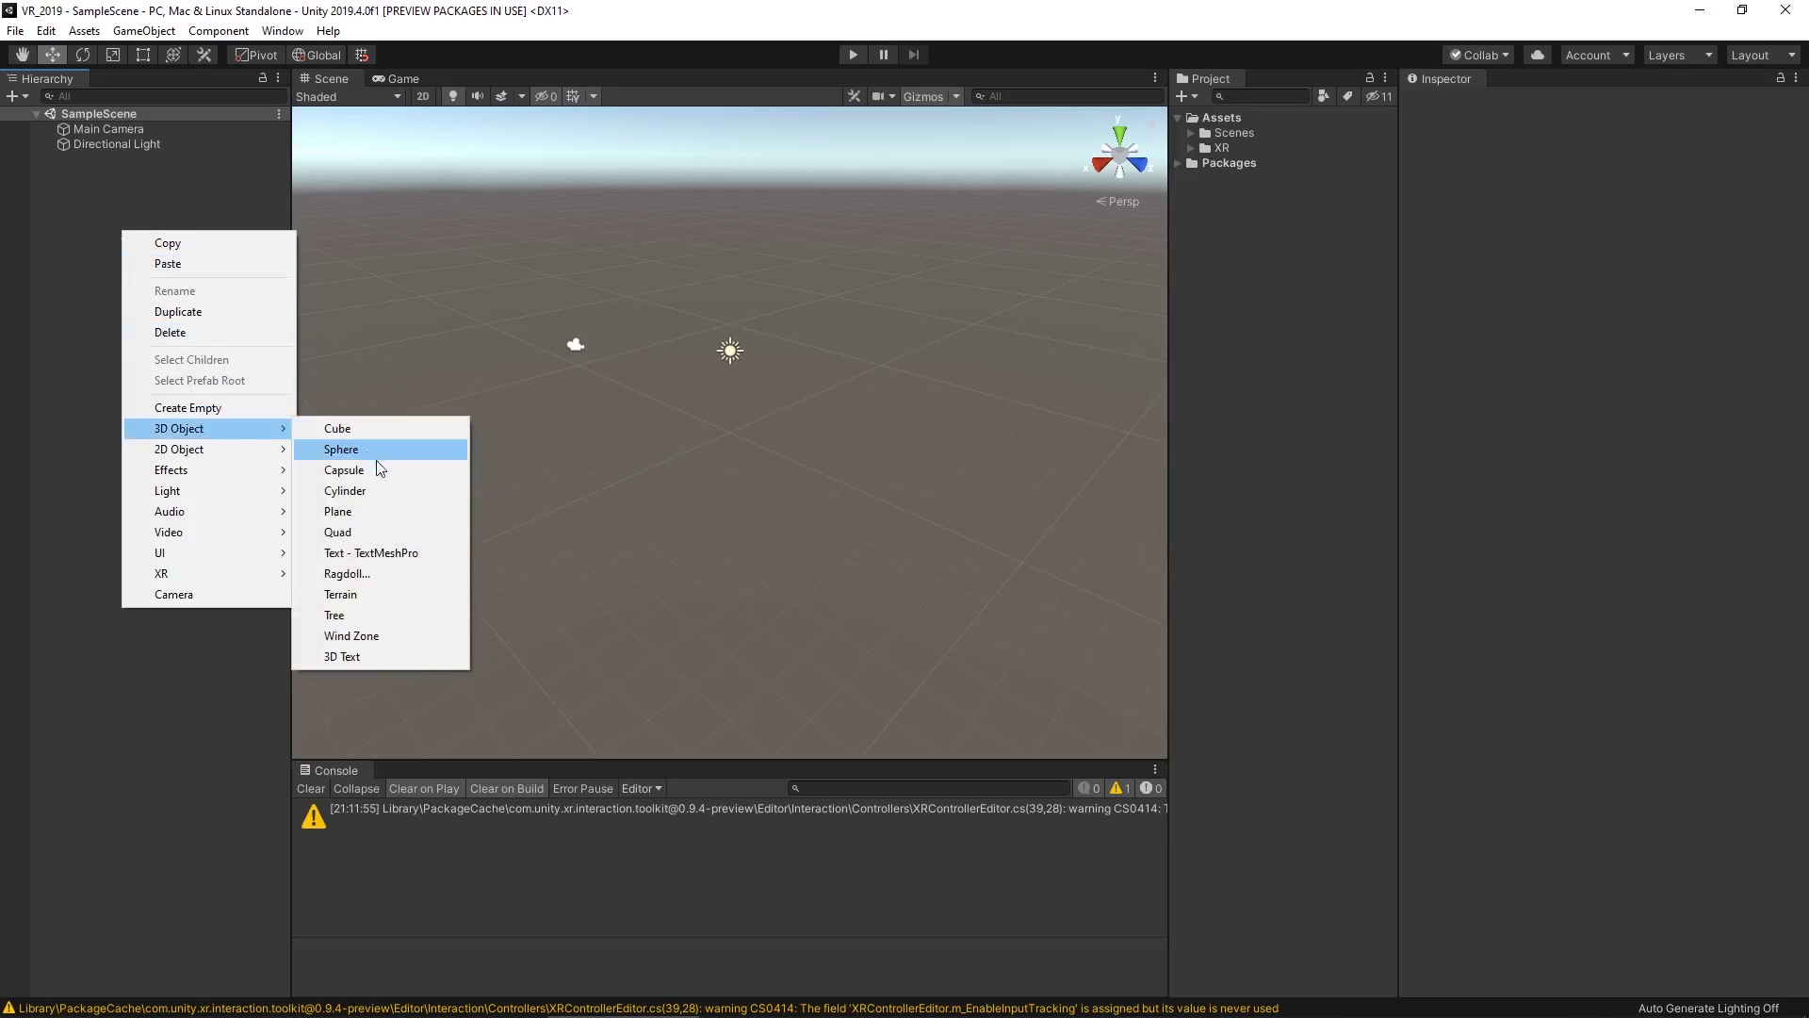
click(394, 513)
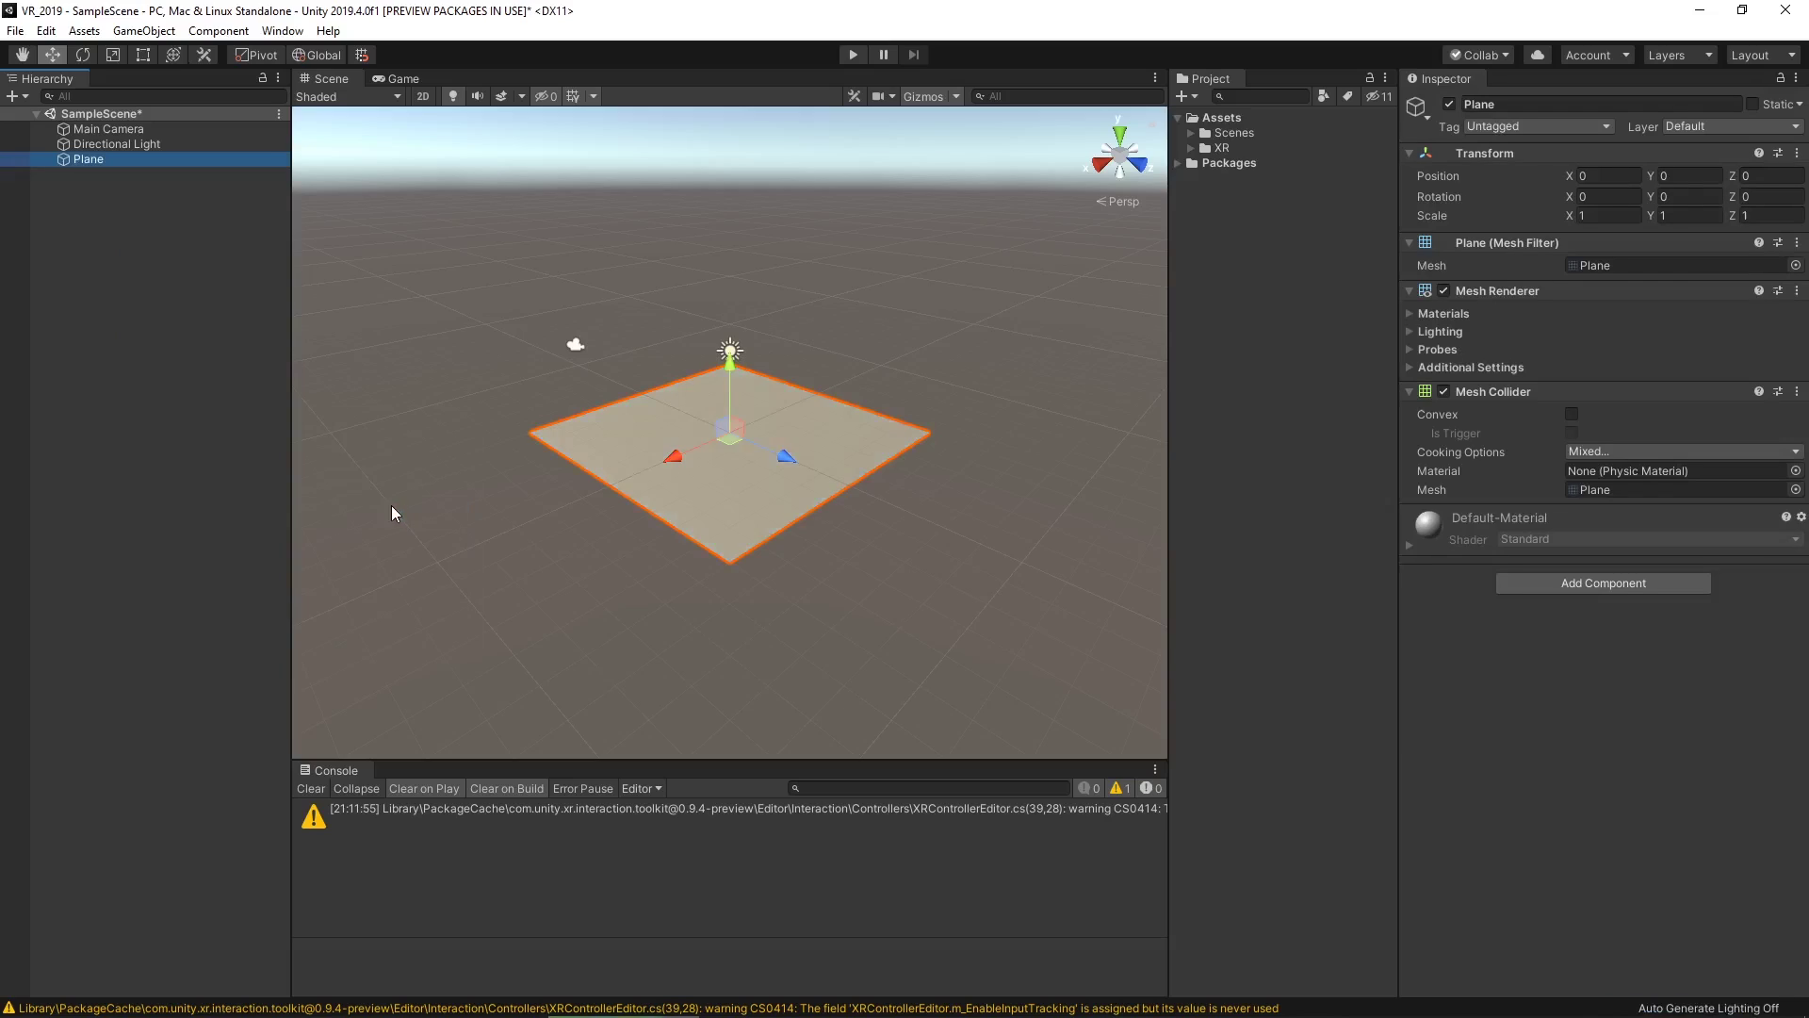
- Add a Room-Scale XR Rig, which brings an XR Interaction Manager and replaces Main Camera
right_click(116, 284)
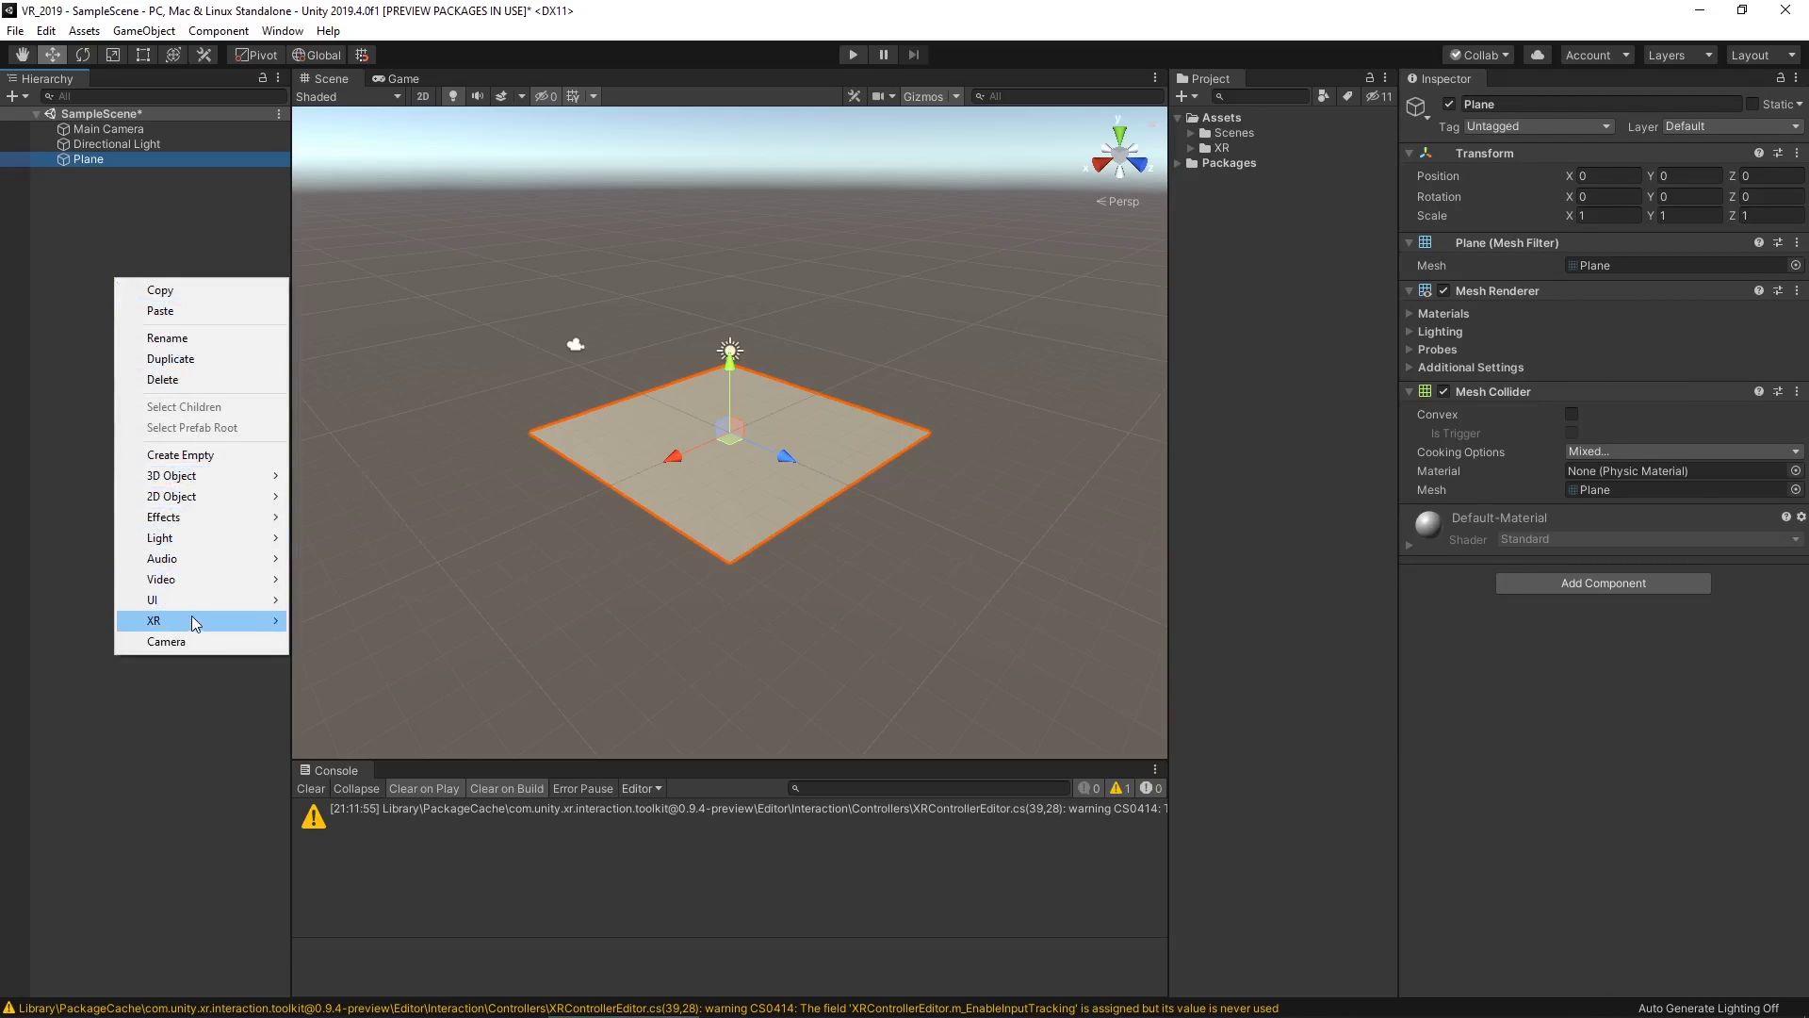
mouse_move(193, 621)
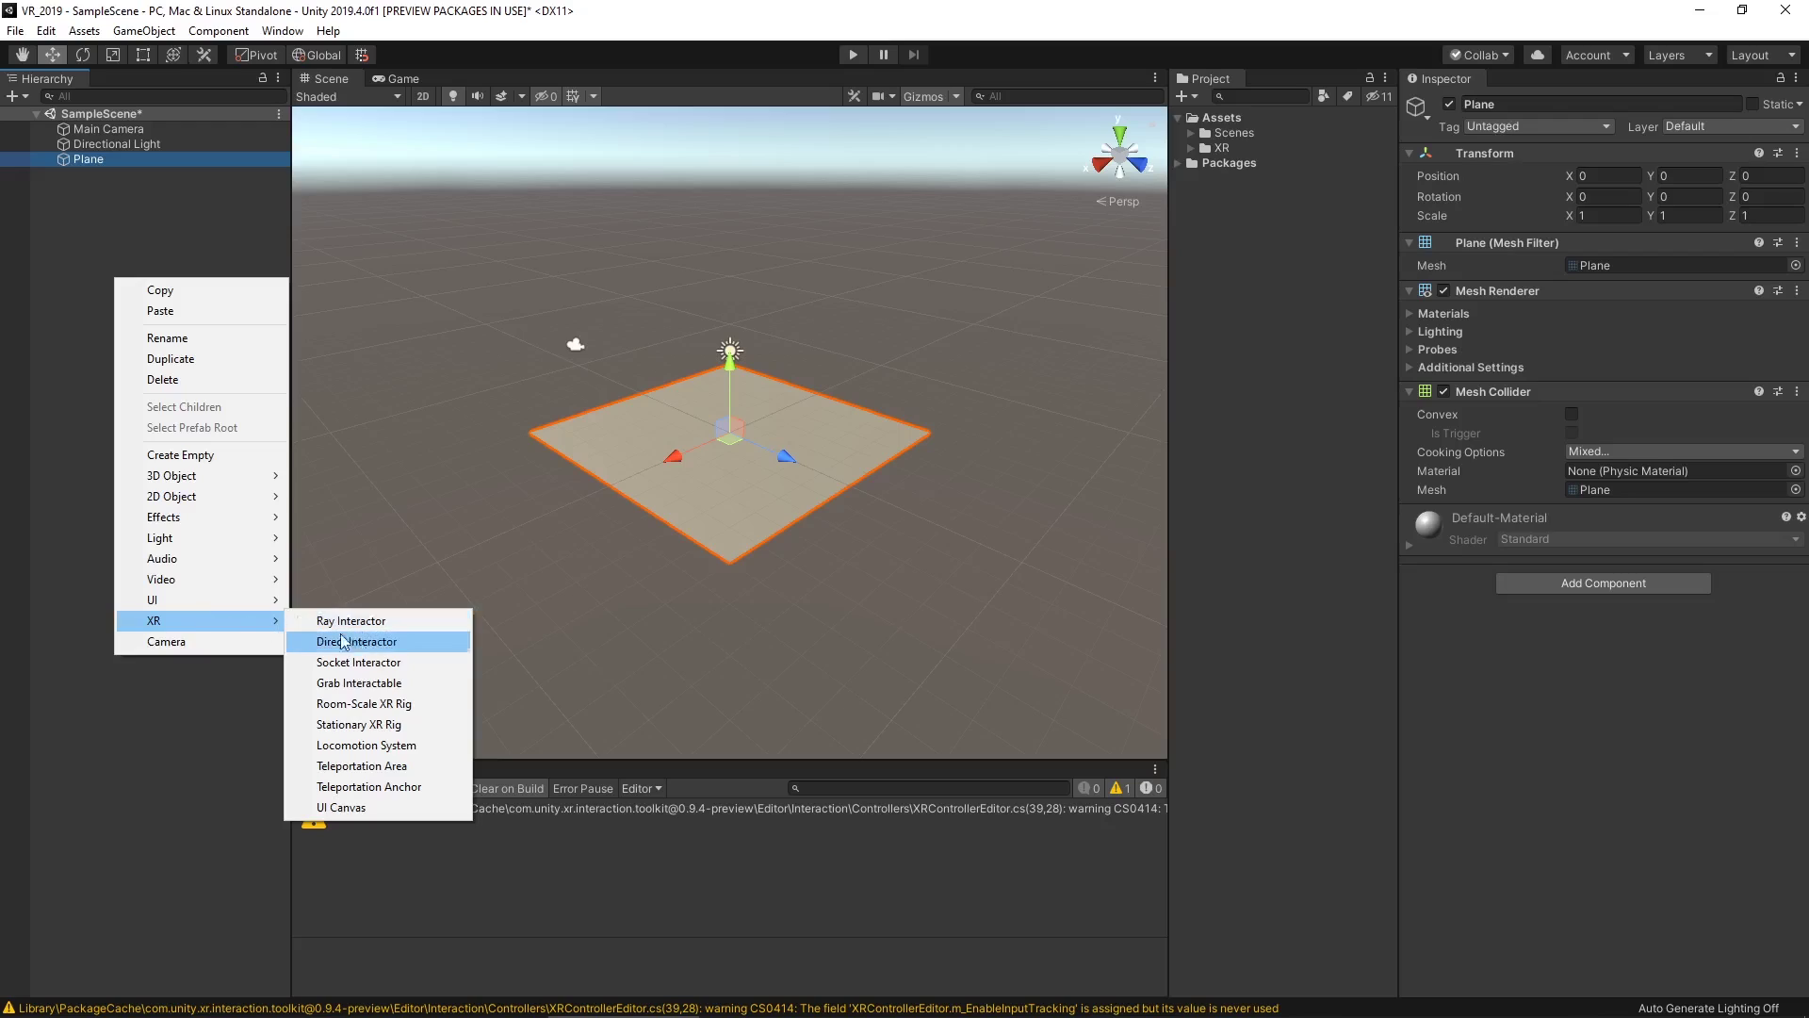
click(424, 706)
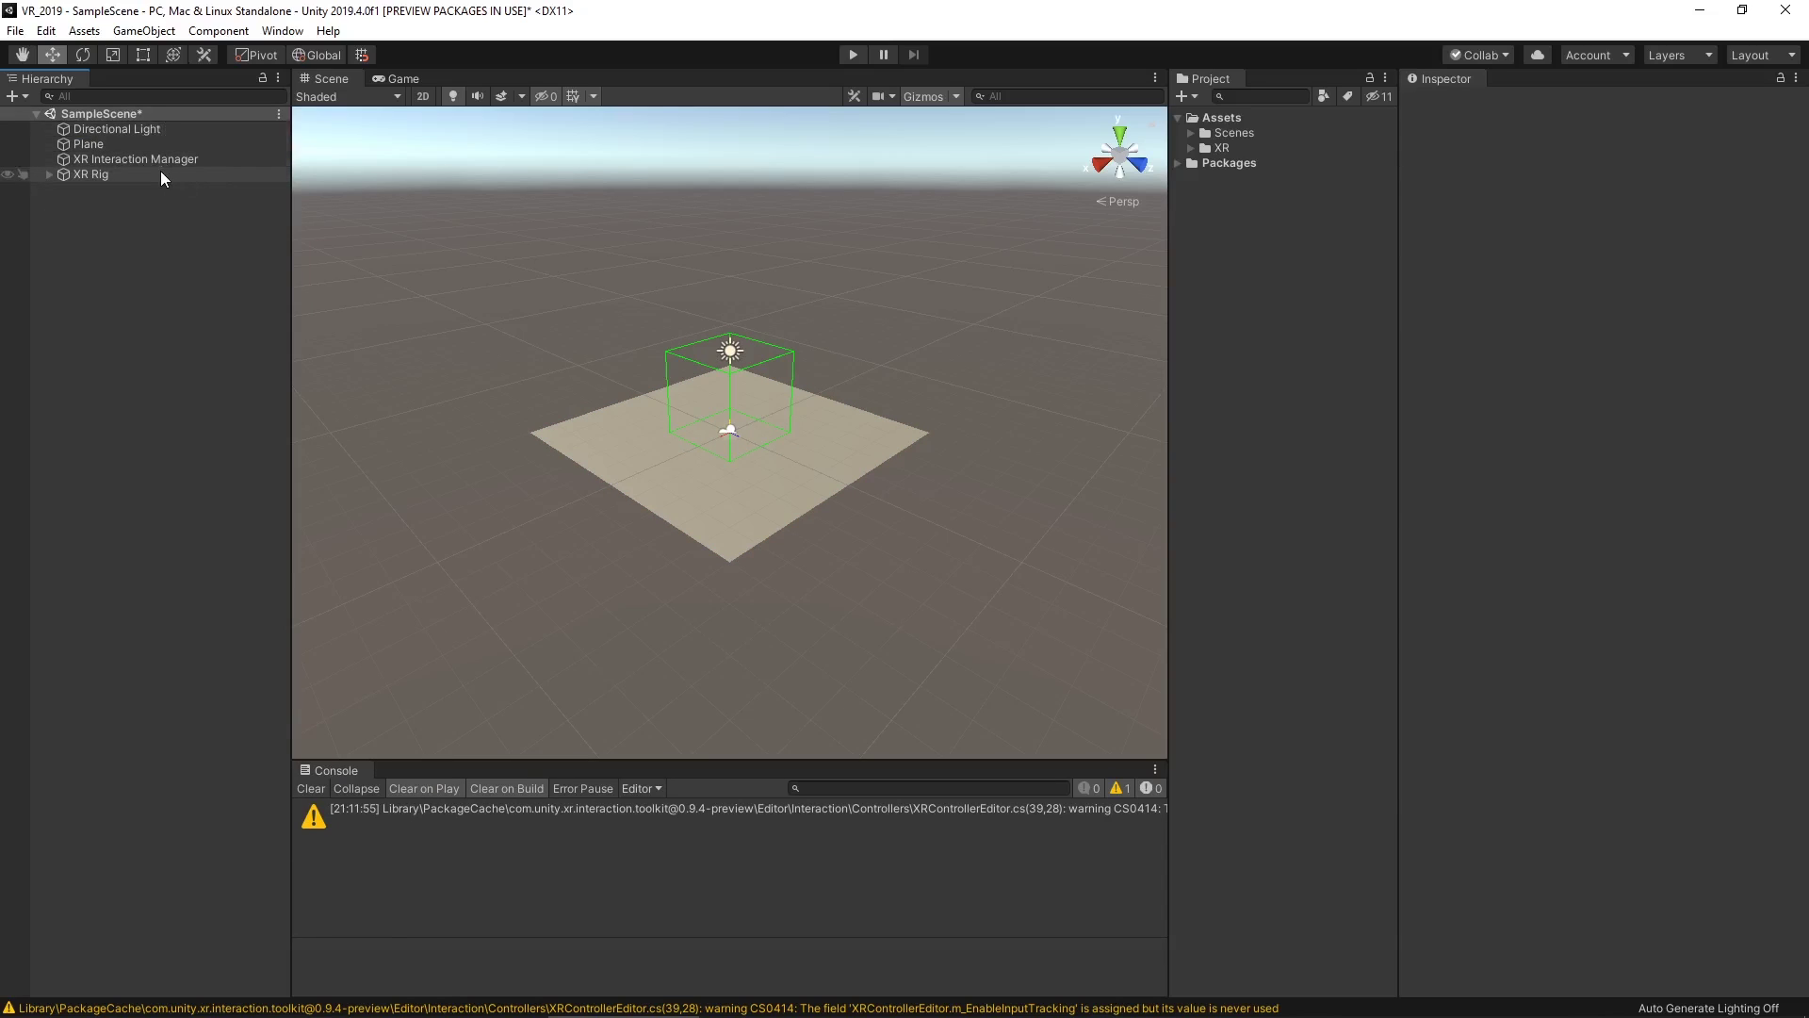
- Enter play mode to test the VR_2019 scene
click(850, 56)
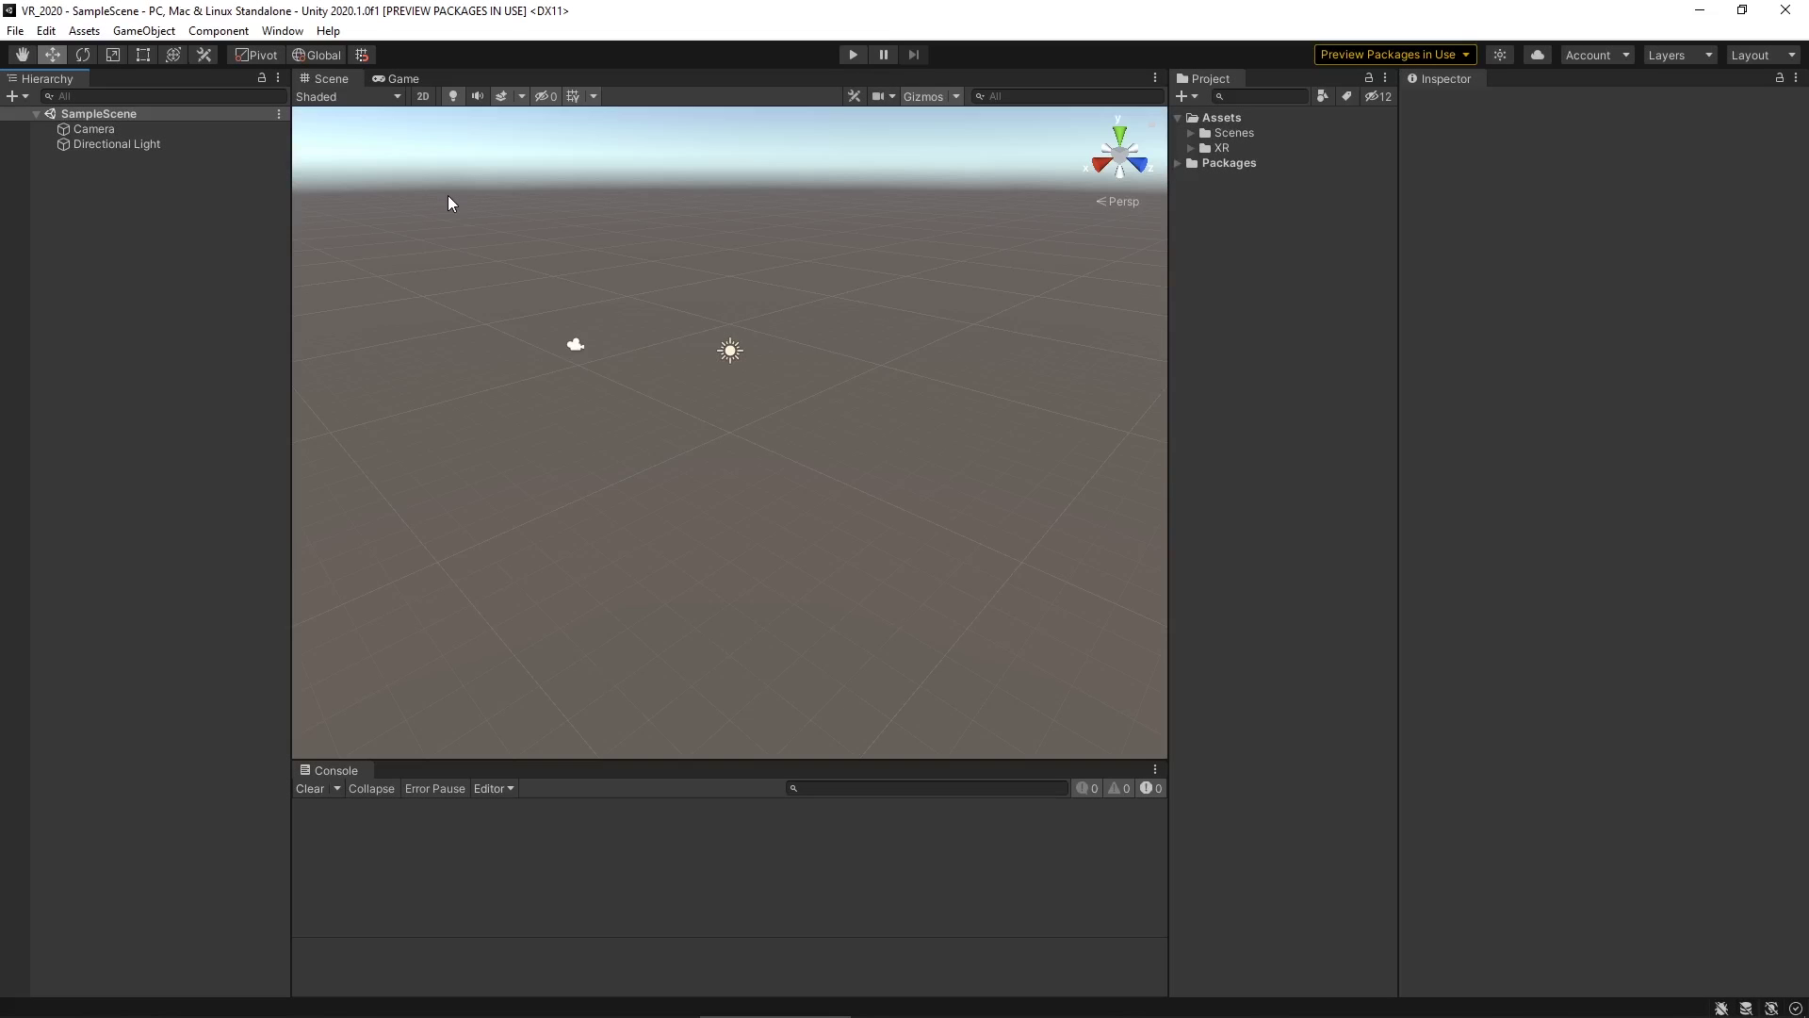
- In Project Settings > XR Plug-in Management, enable Oculus as the plug-in provider
click(48, 31)
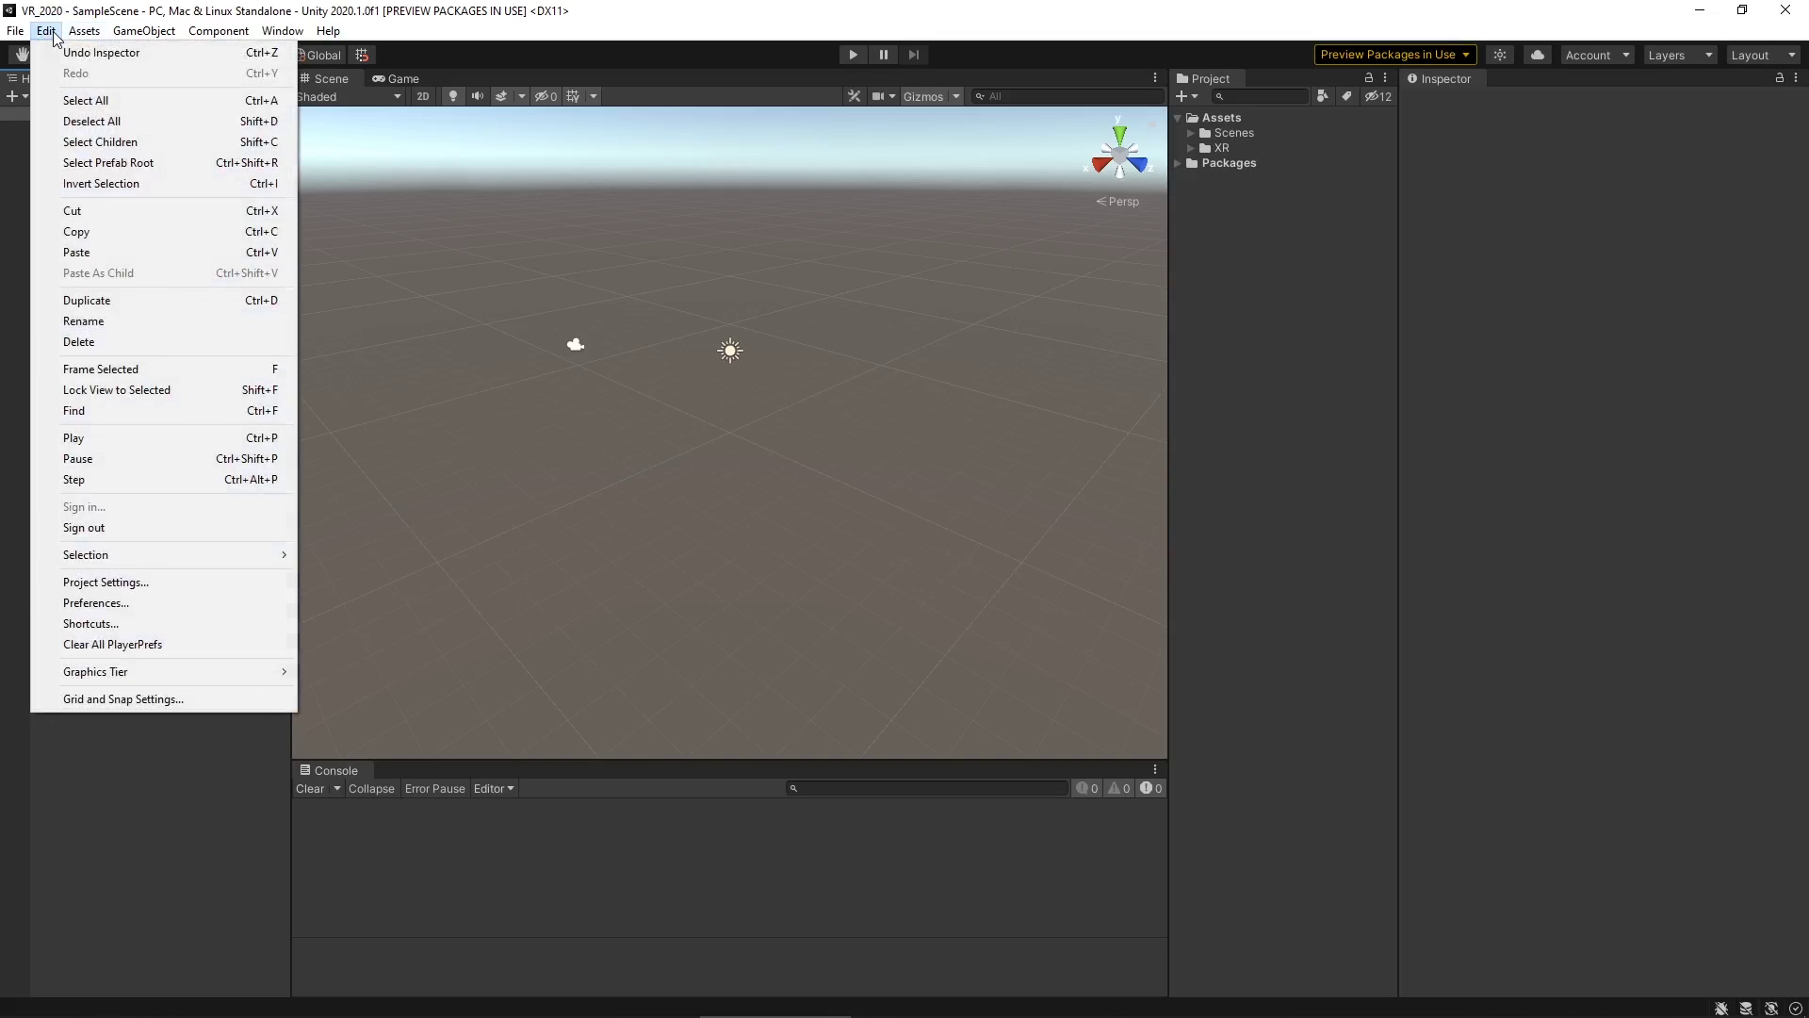
click(188, 581)
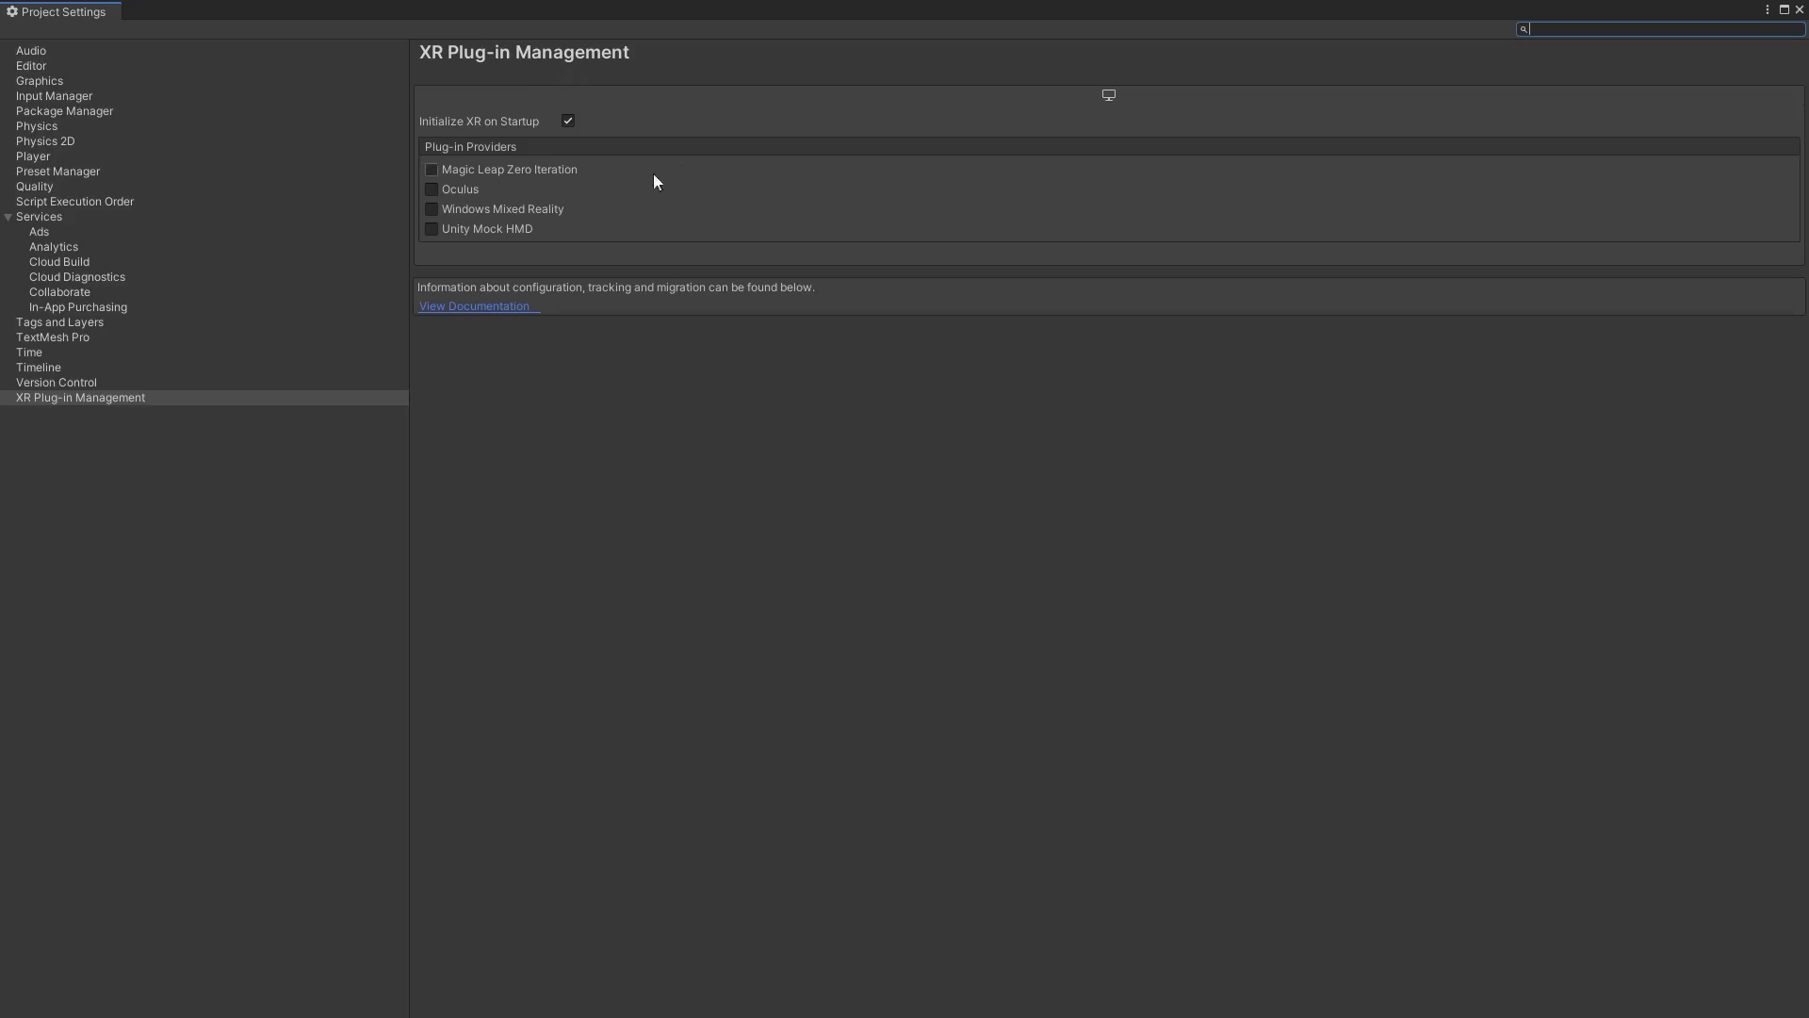
click(432, 189)
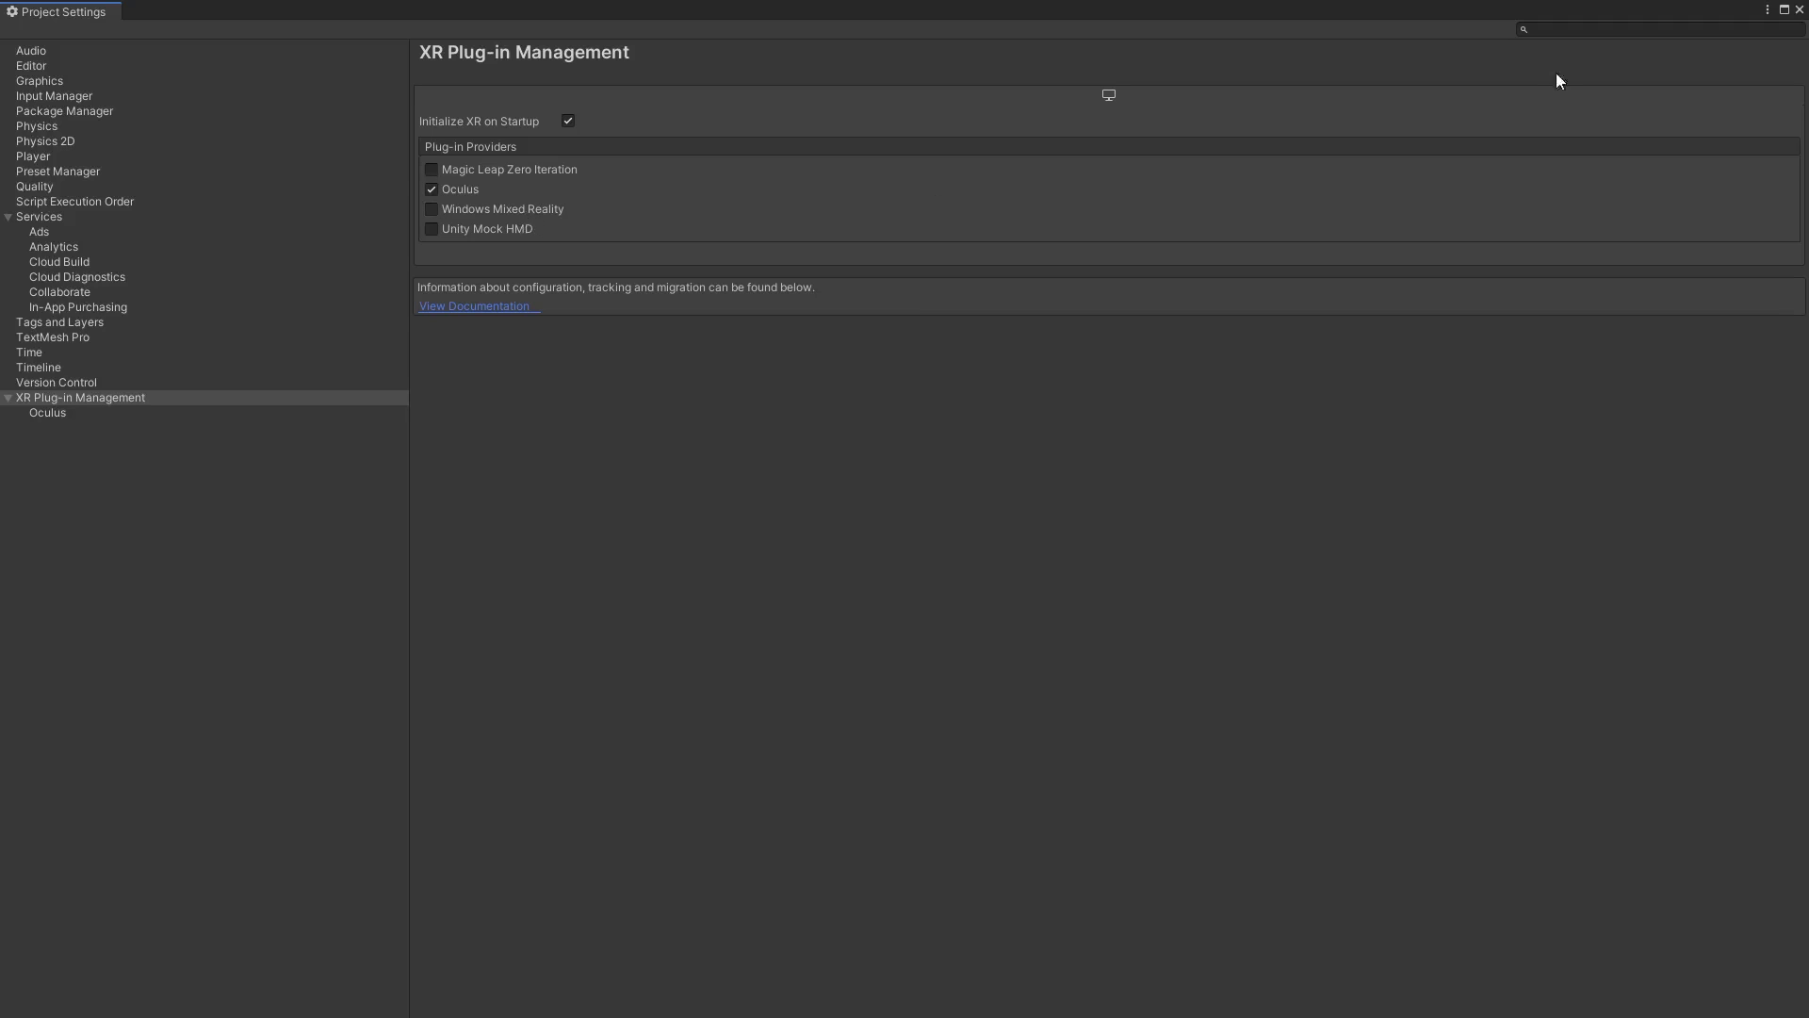
- Close Project Settings and bring up the Package Manager window
click(1799, 9)
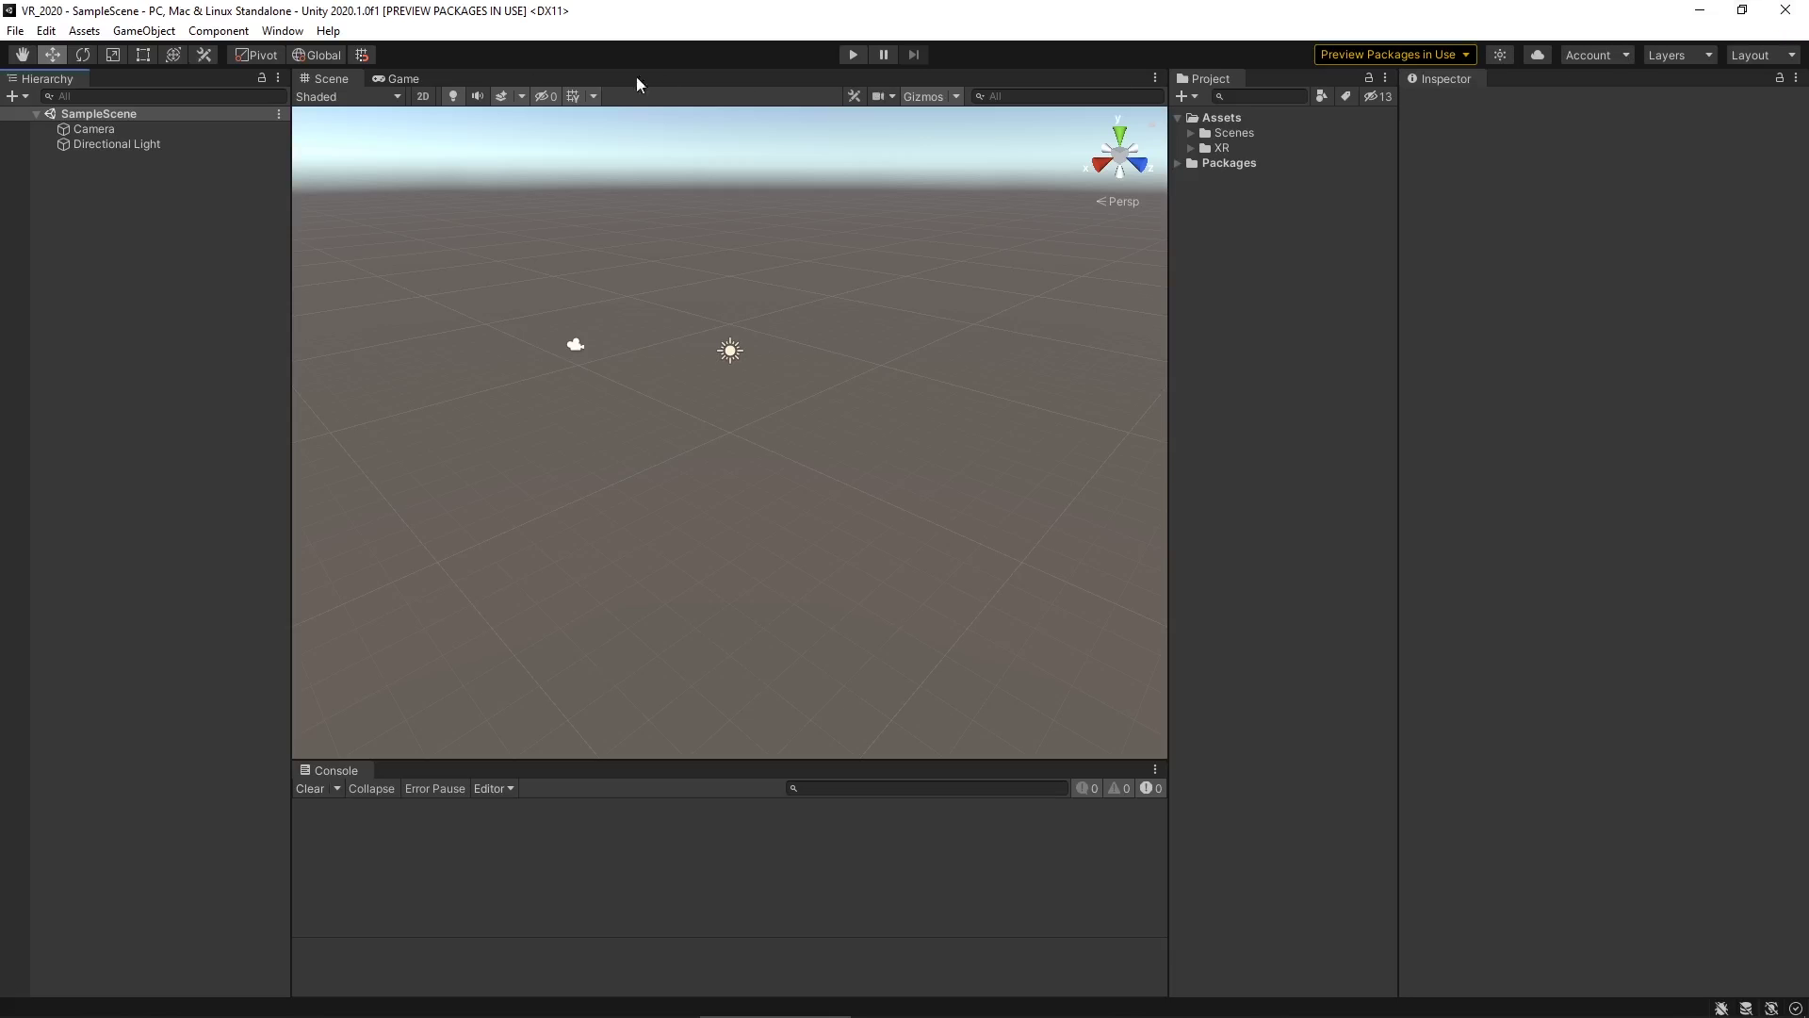
click(283, 30)
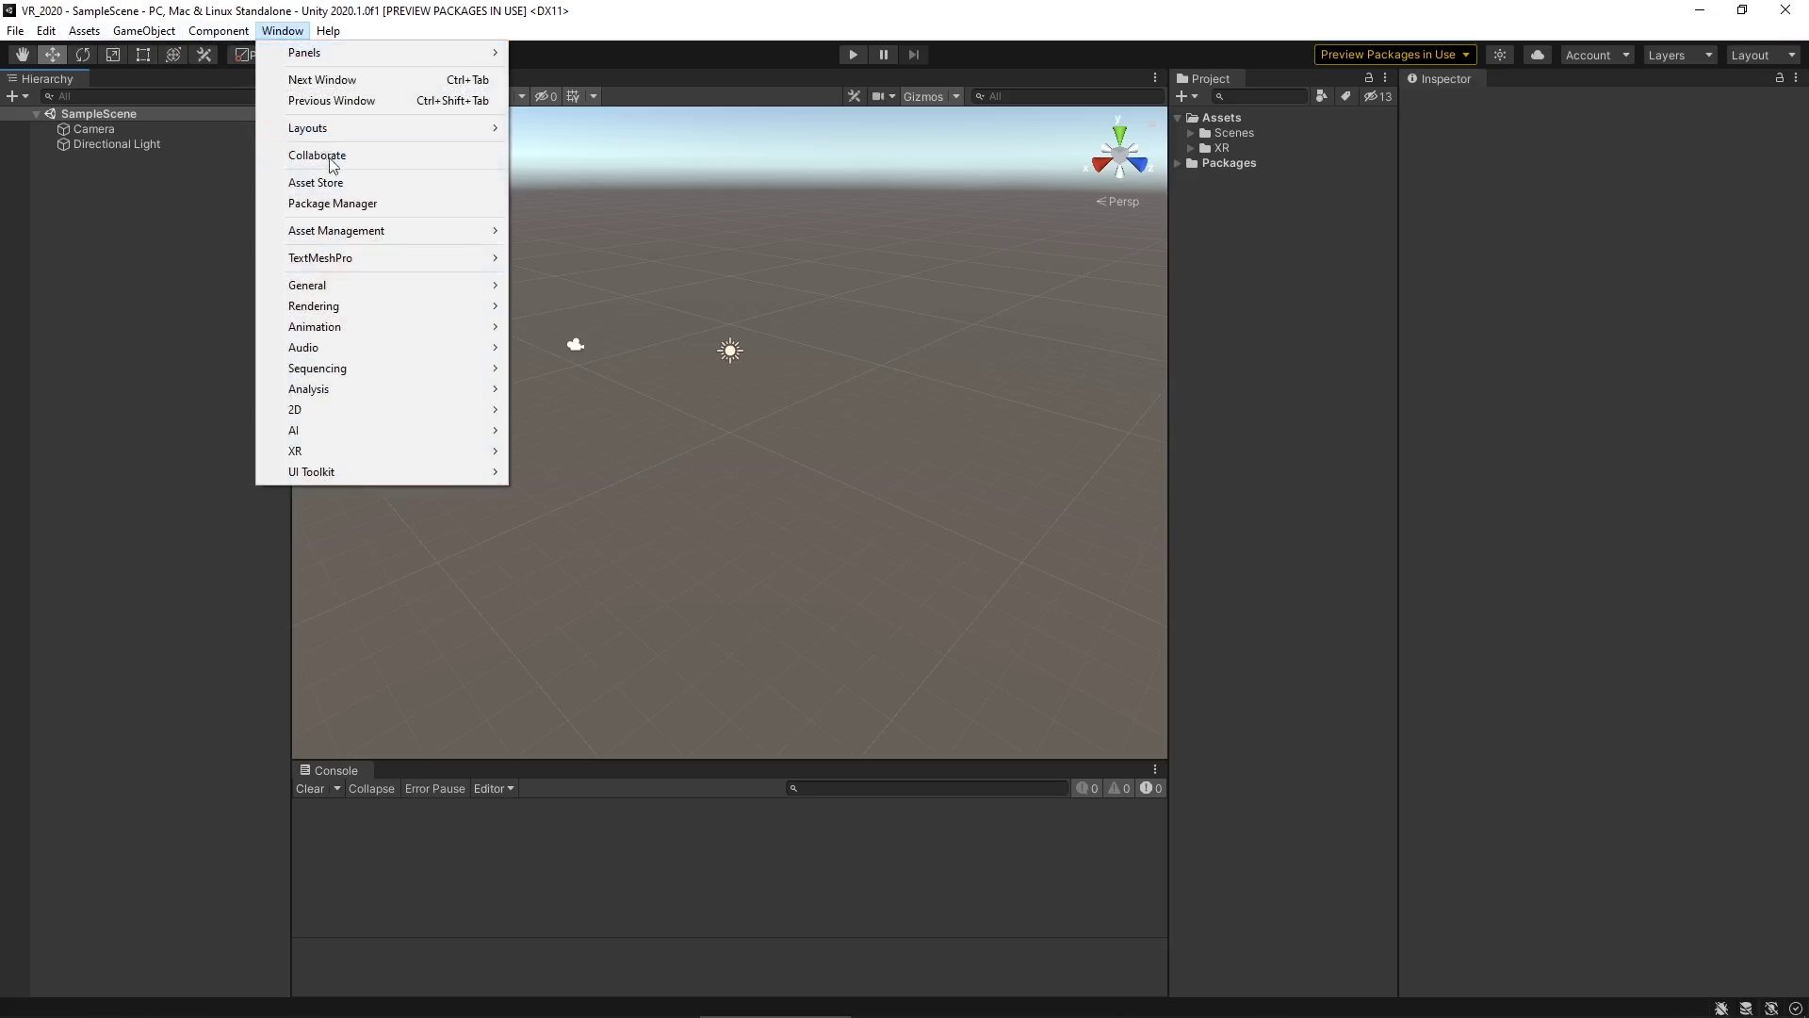
click(341, 200)
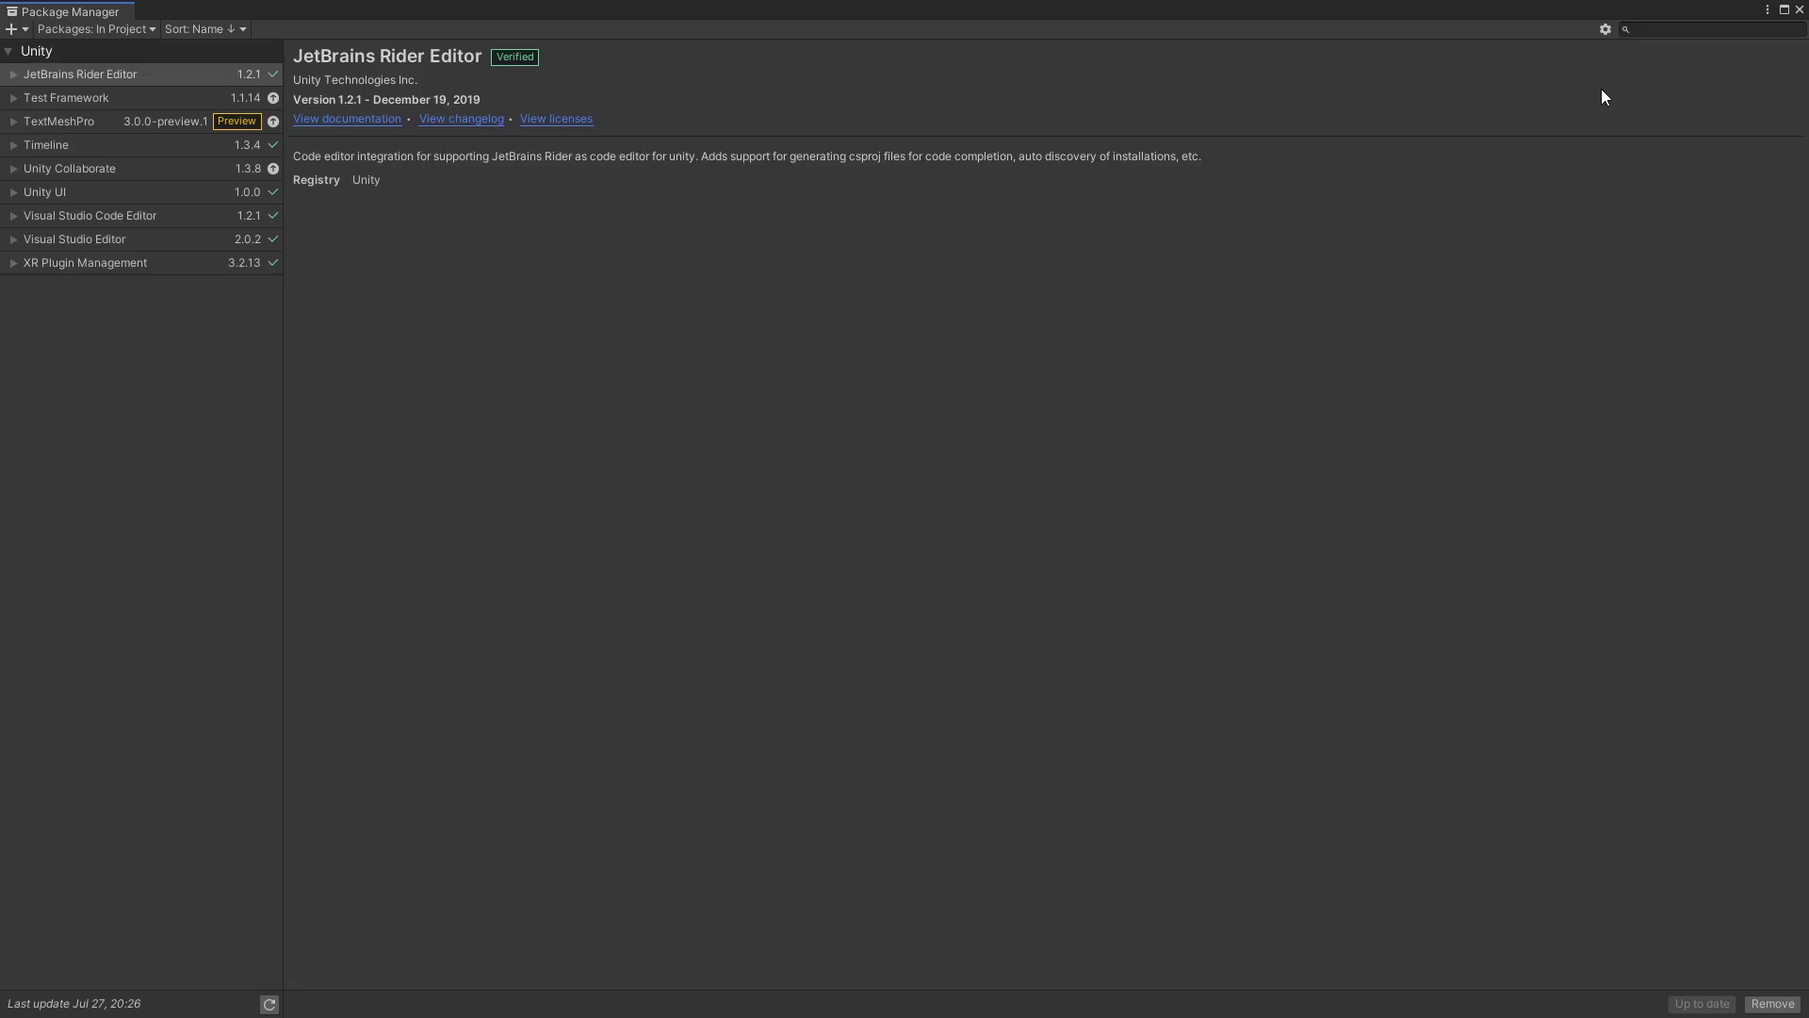
- Tick Enable Preview Packages in Advanced Project Settings, then close Project Settings
click(1605, 32)
click(1637, 54)
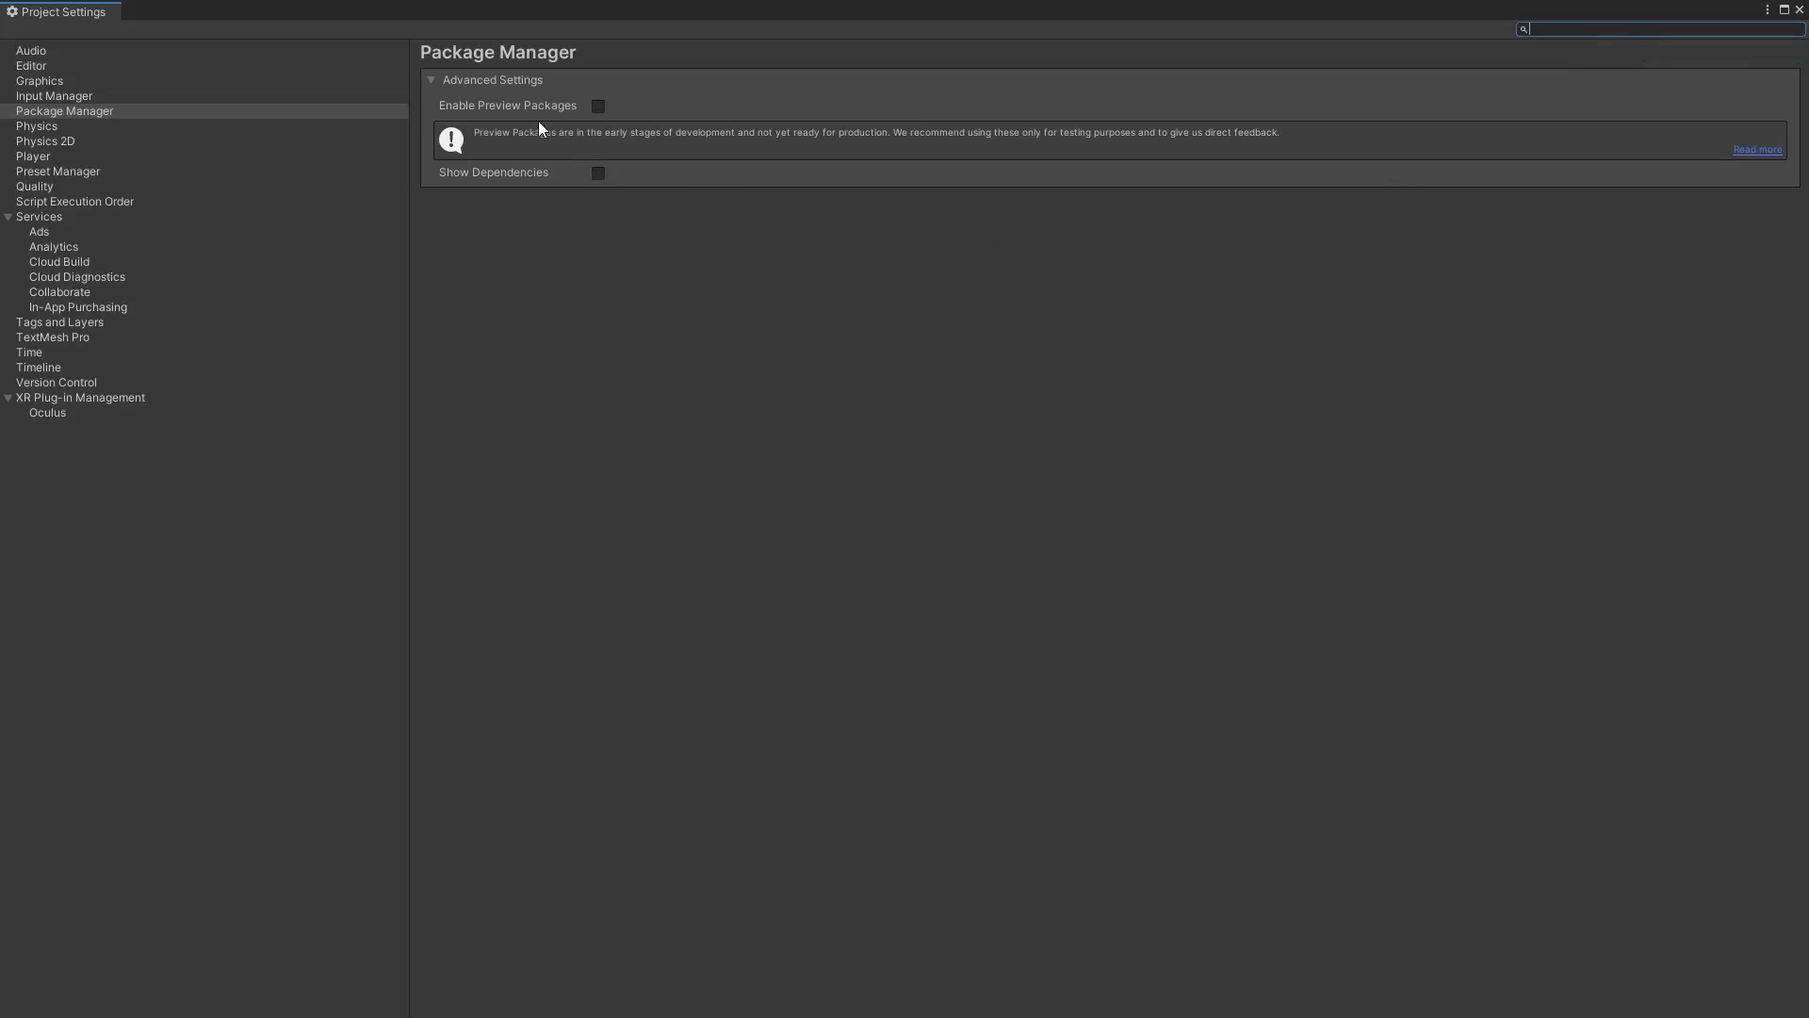
click(598, 107)
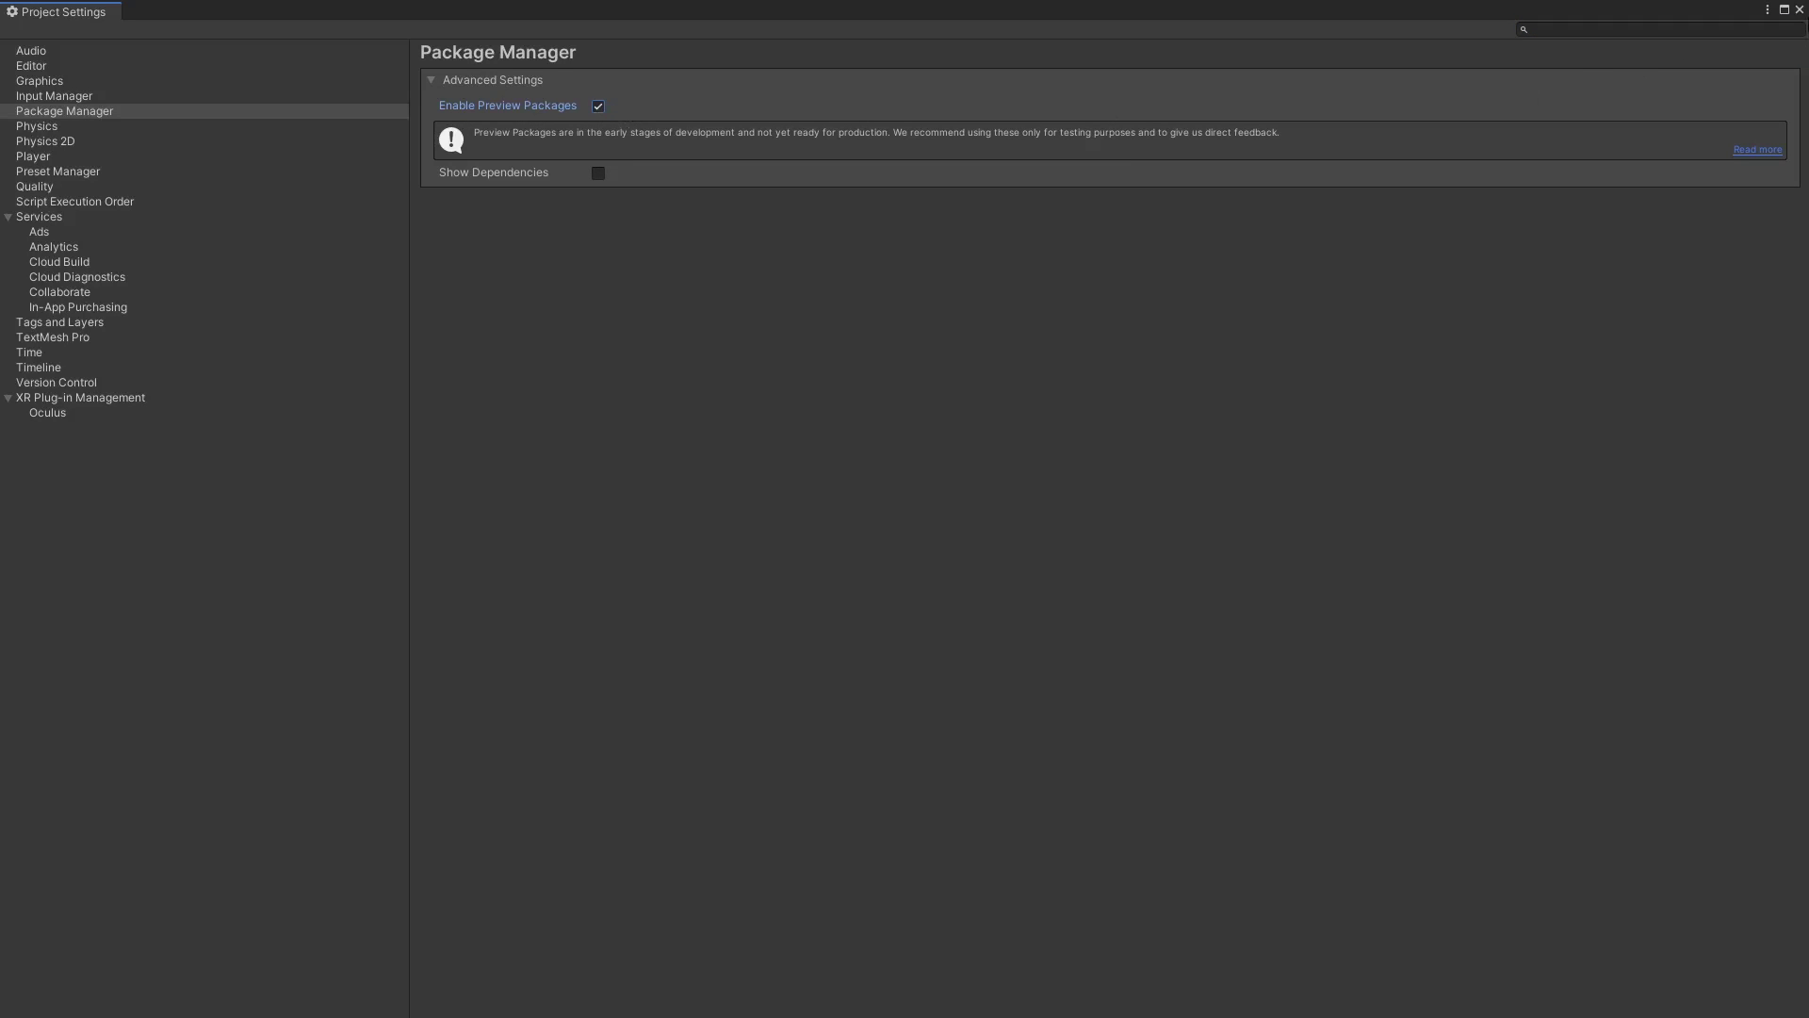
click(1798, 10)
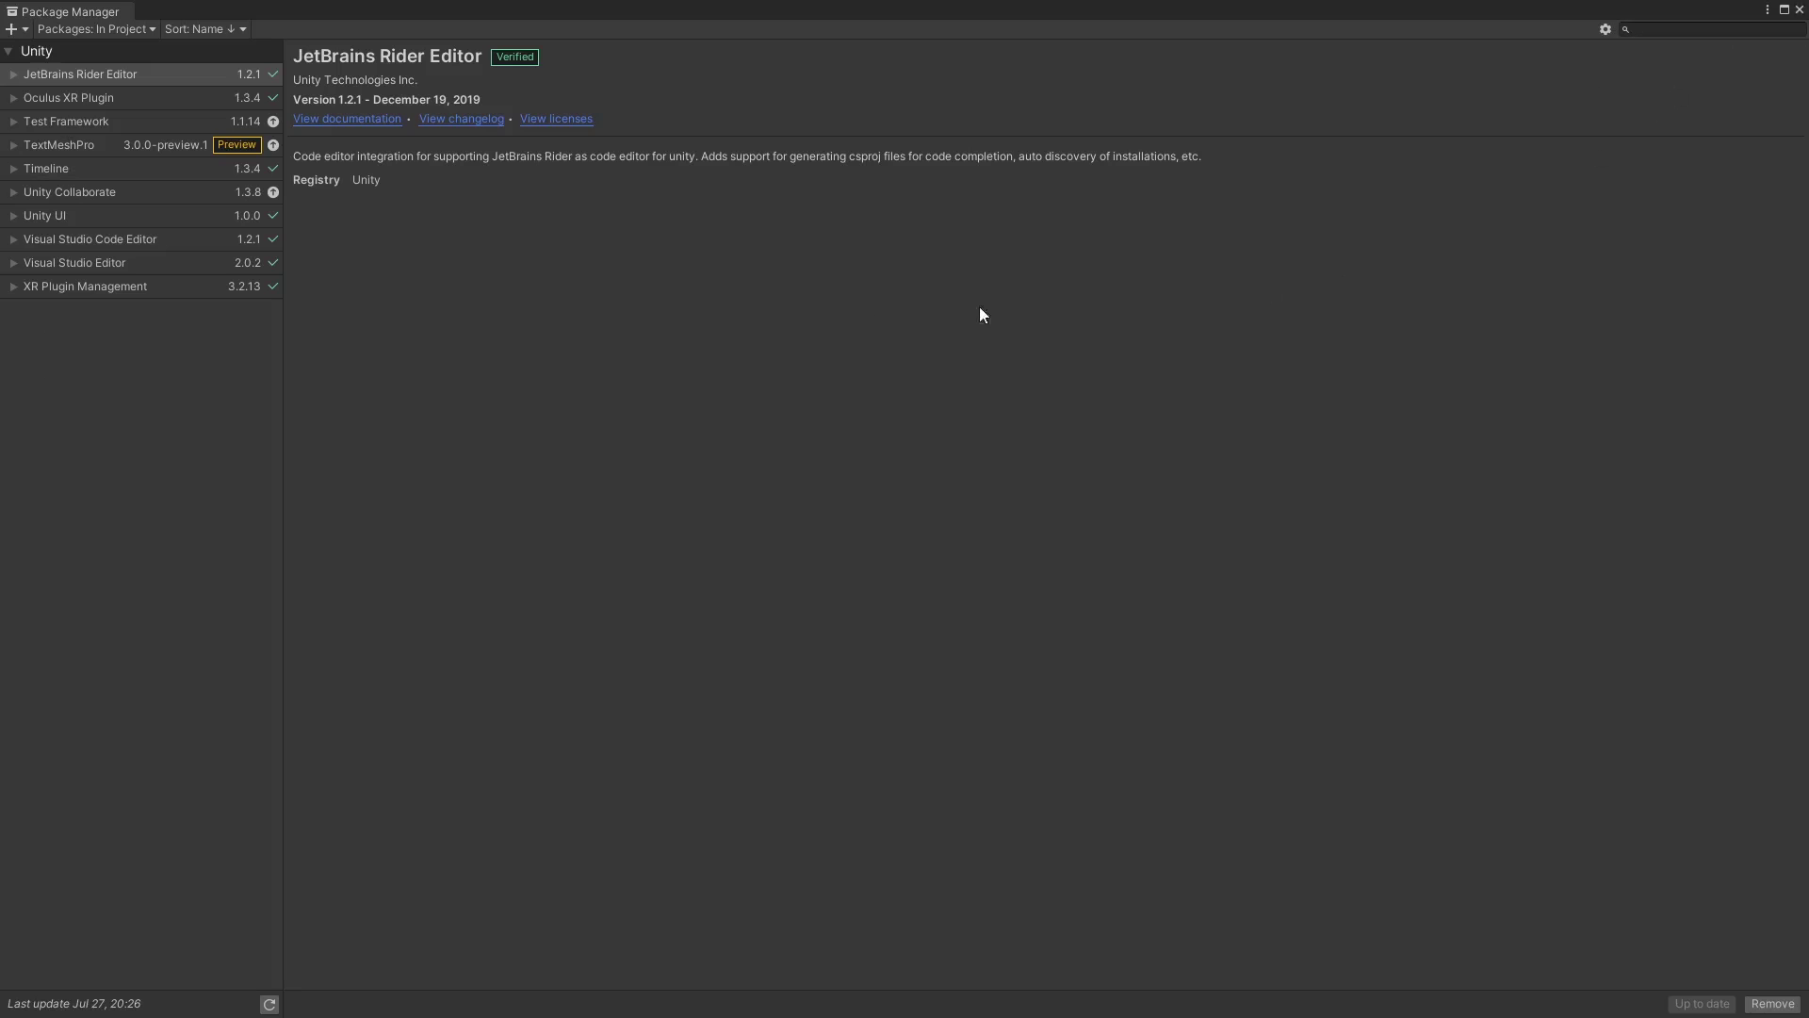
- List Unity Registry packages and install the XR Interaction Toolkit 0.9.4 preview
click(132, 31)
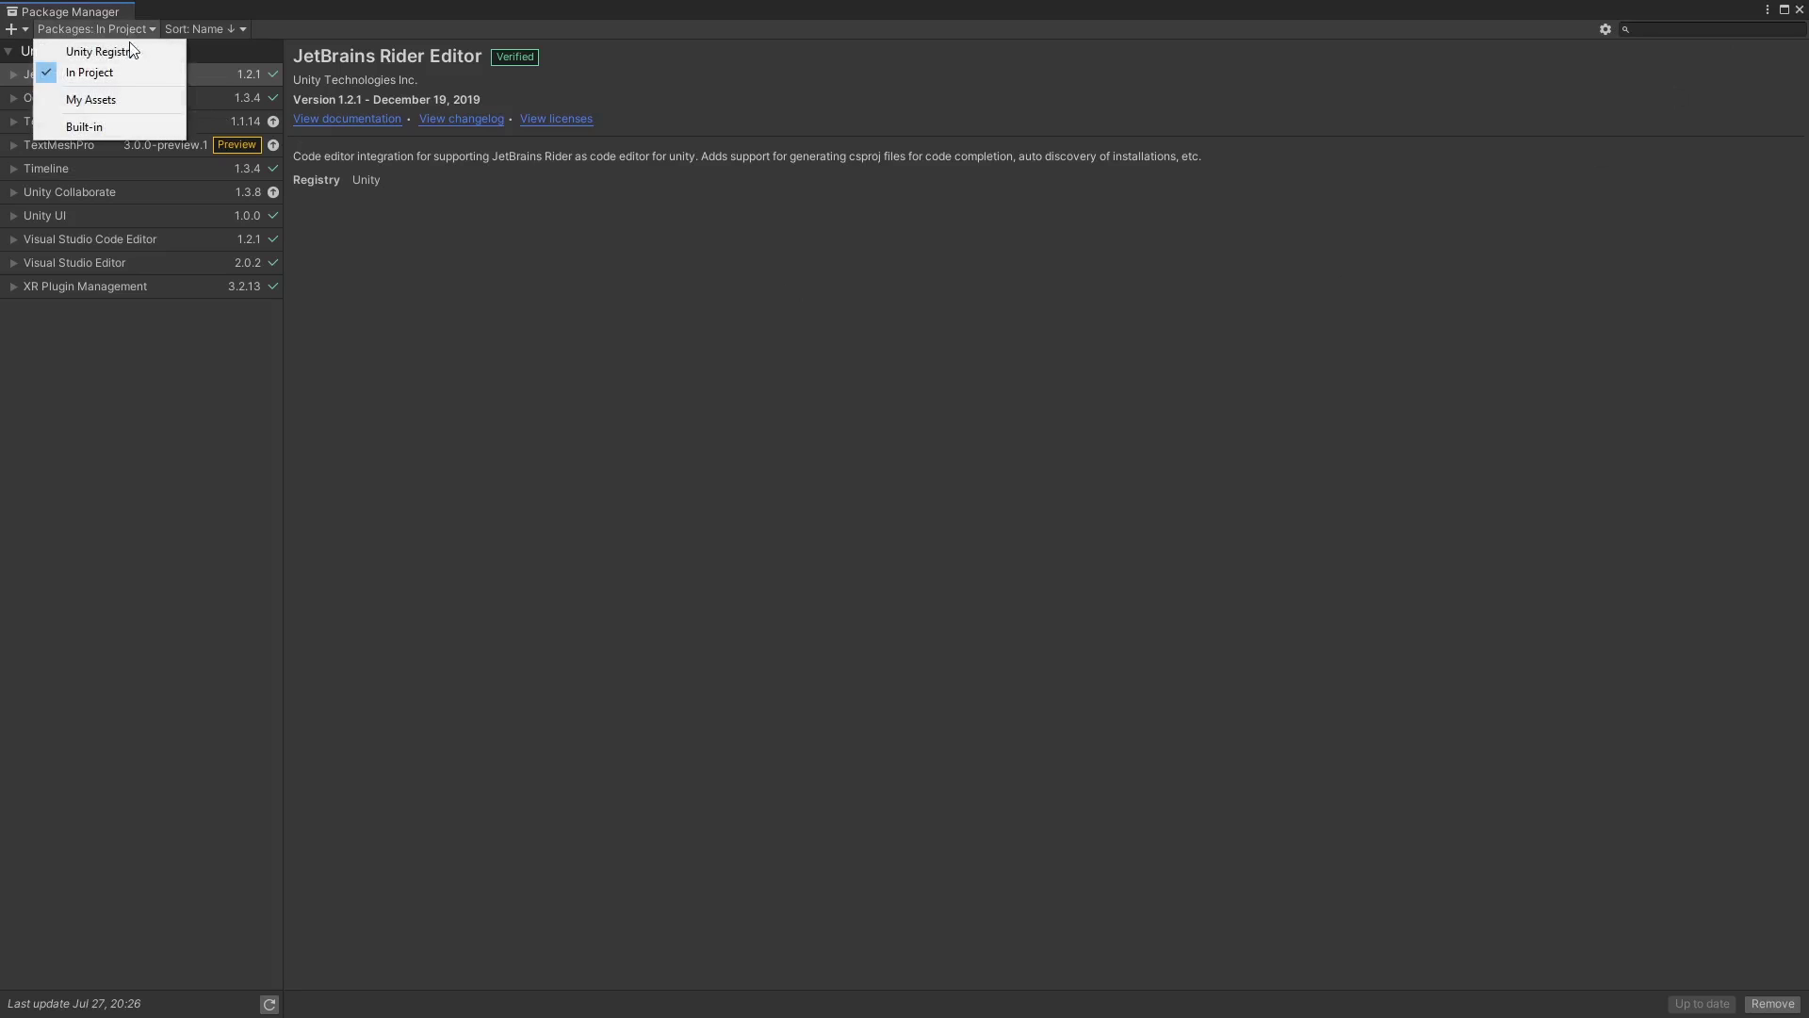
click(131, 56)
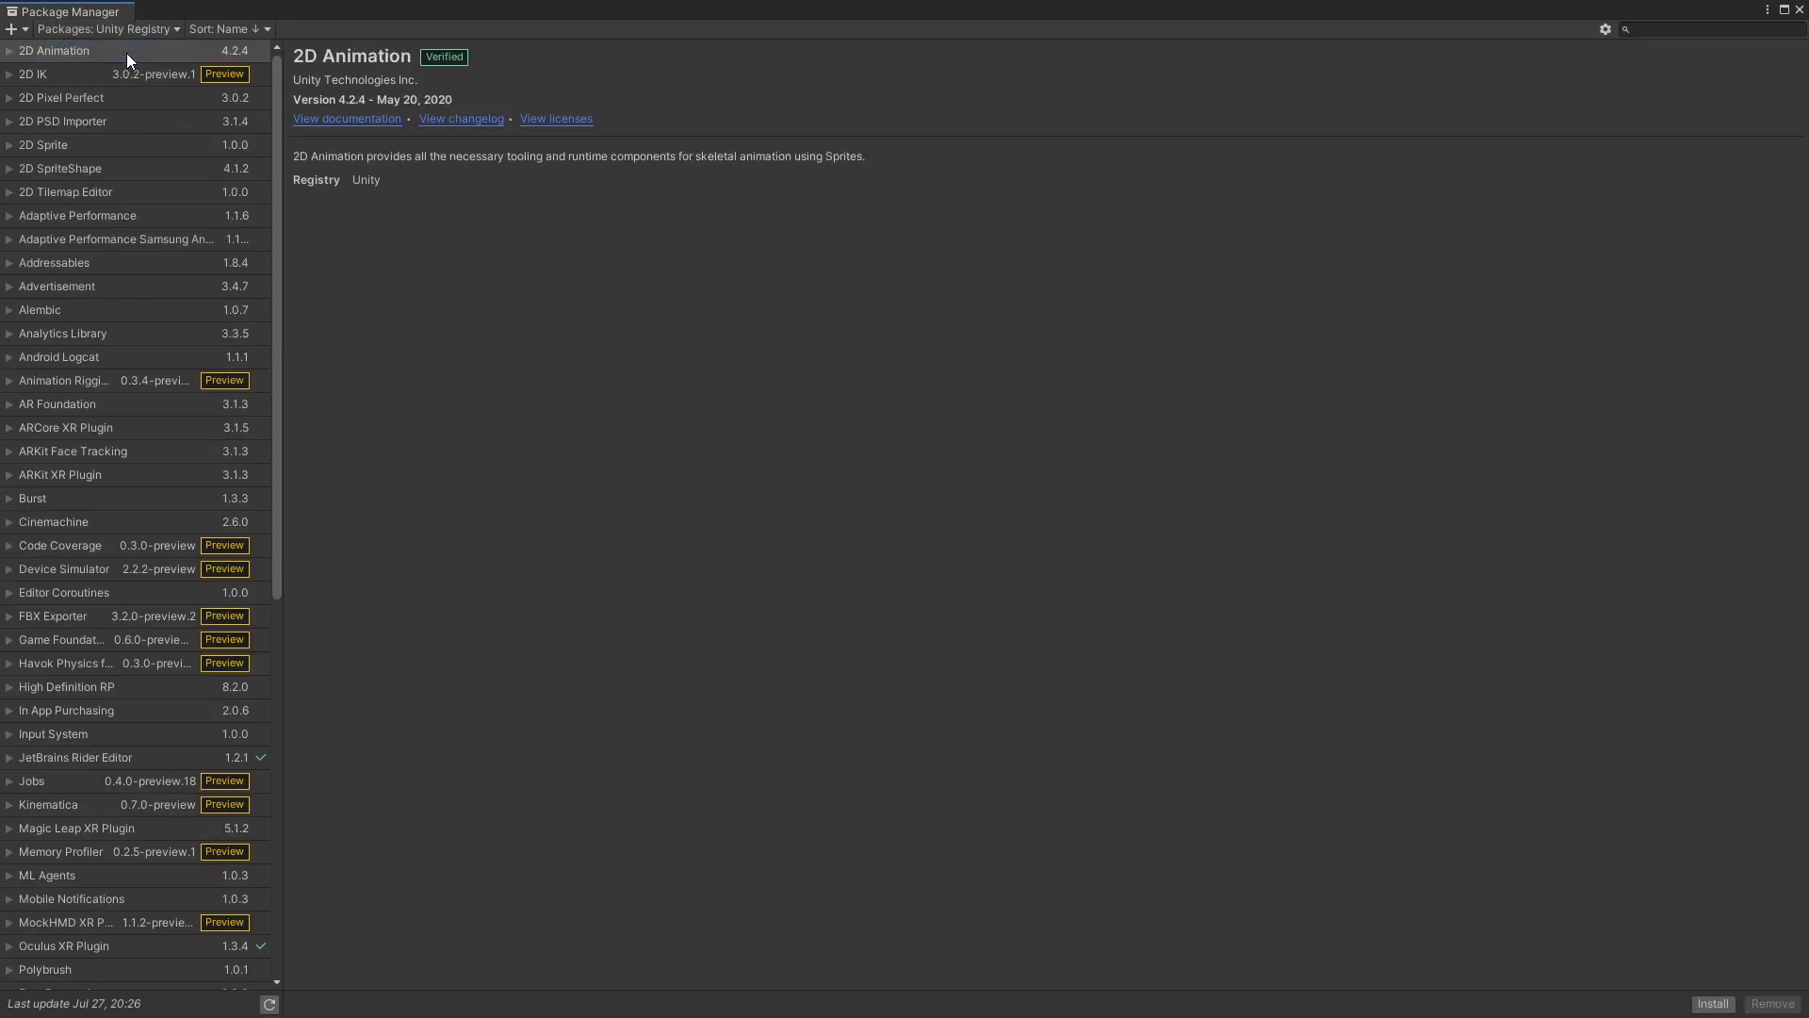
drag(274, 88, 222, 487)
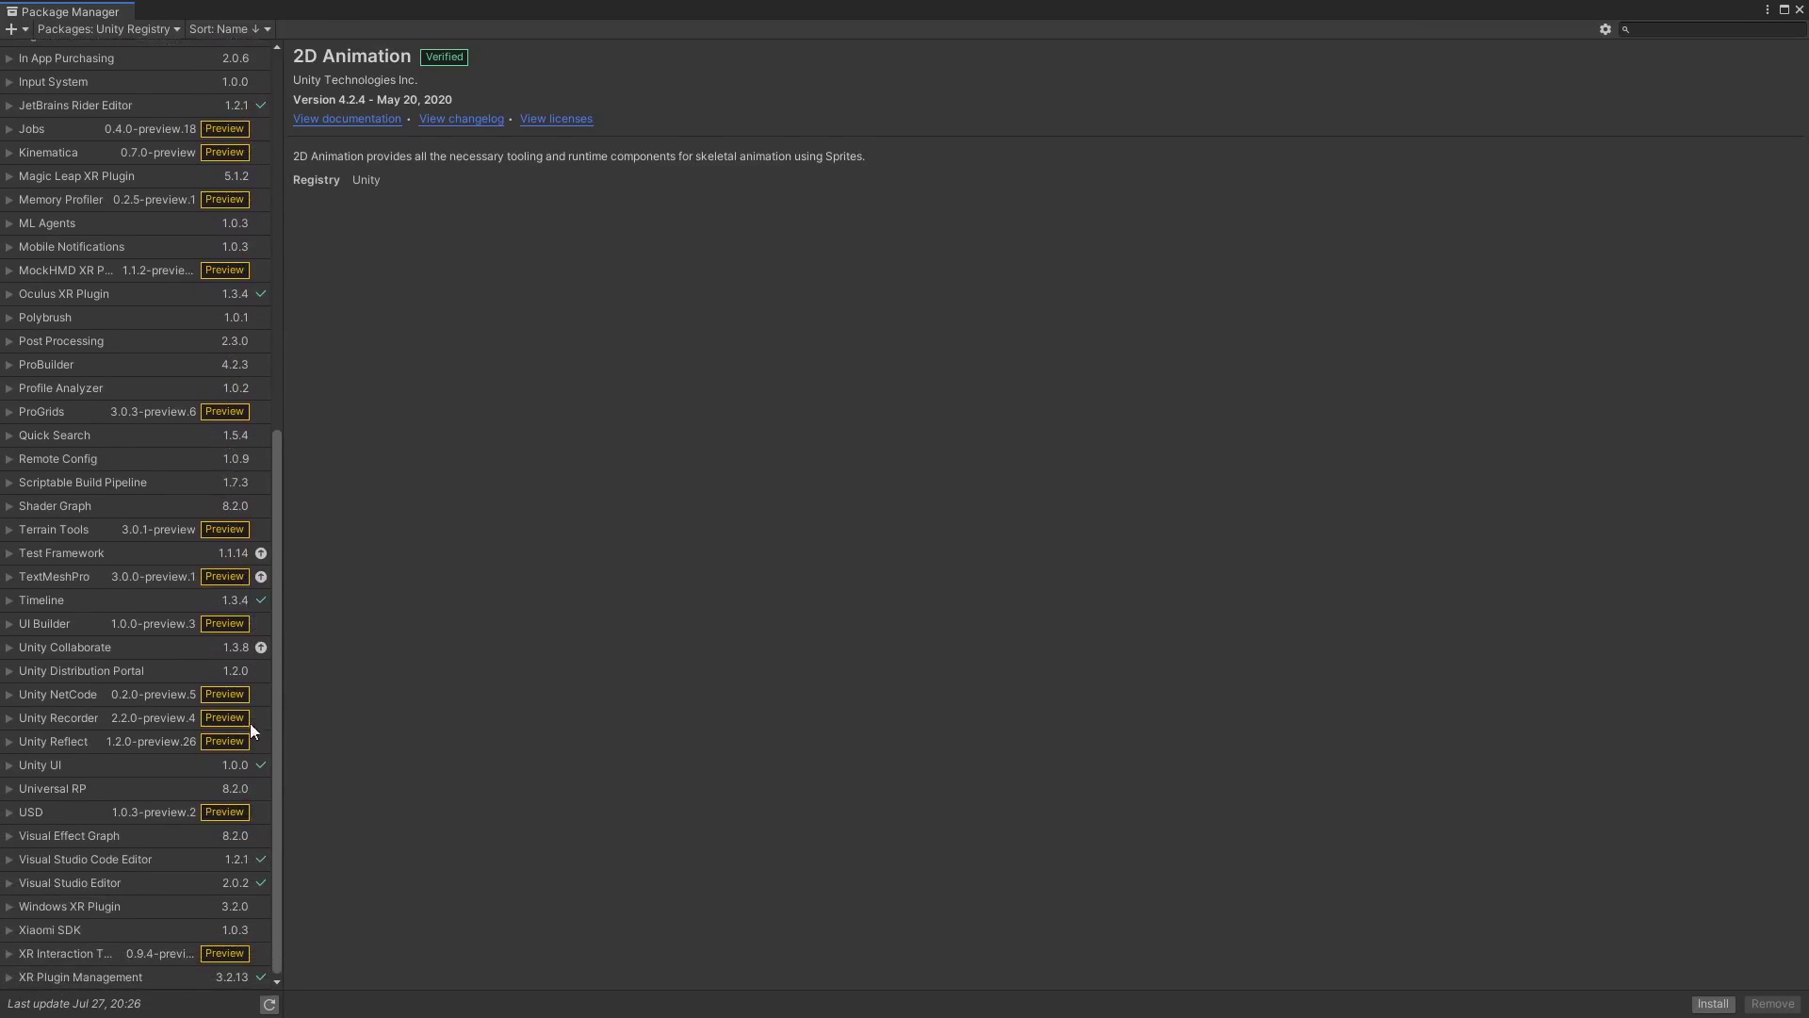
click(170, 952)
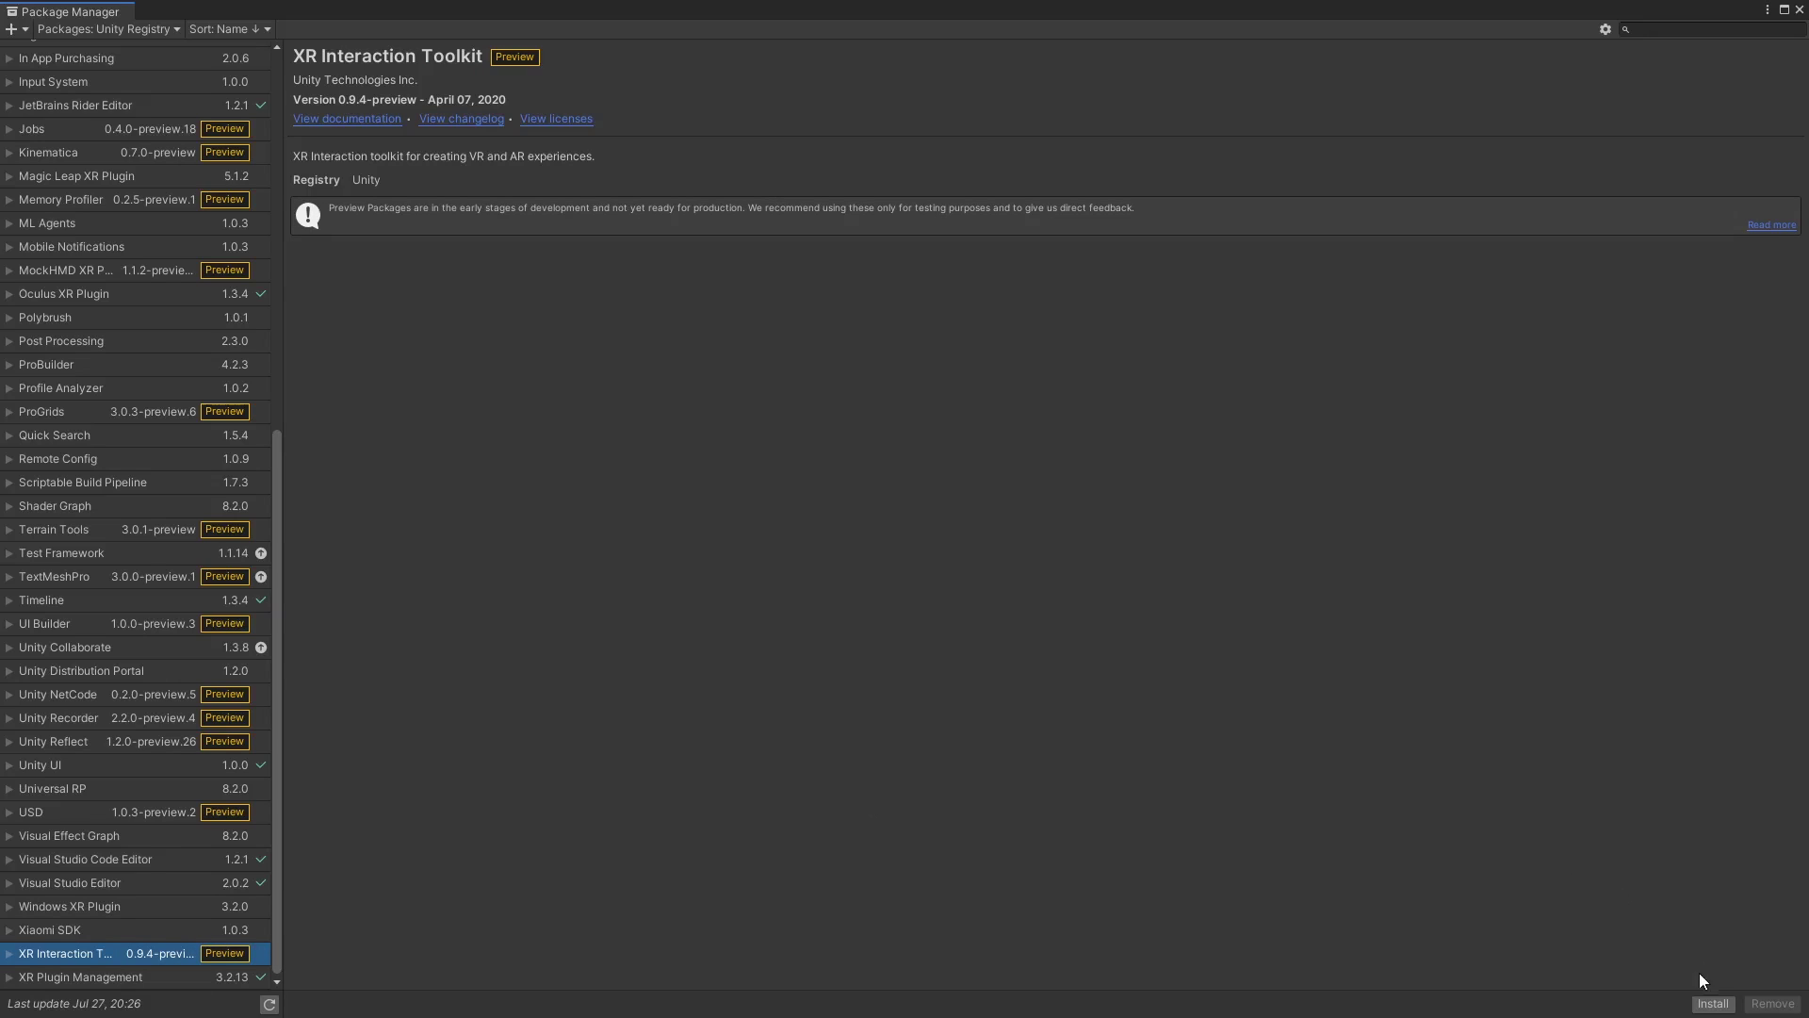
click(1711, 1002)
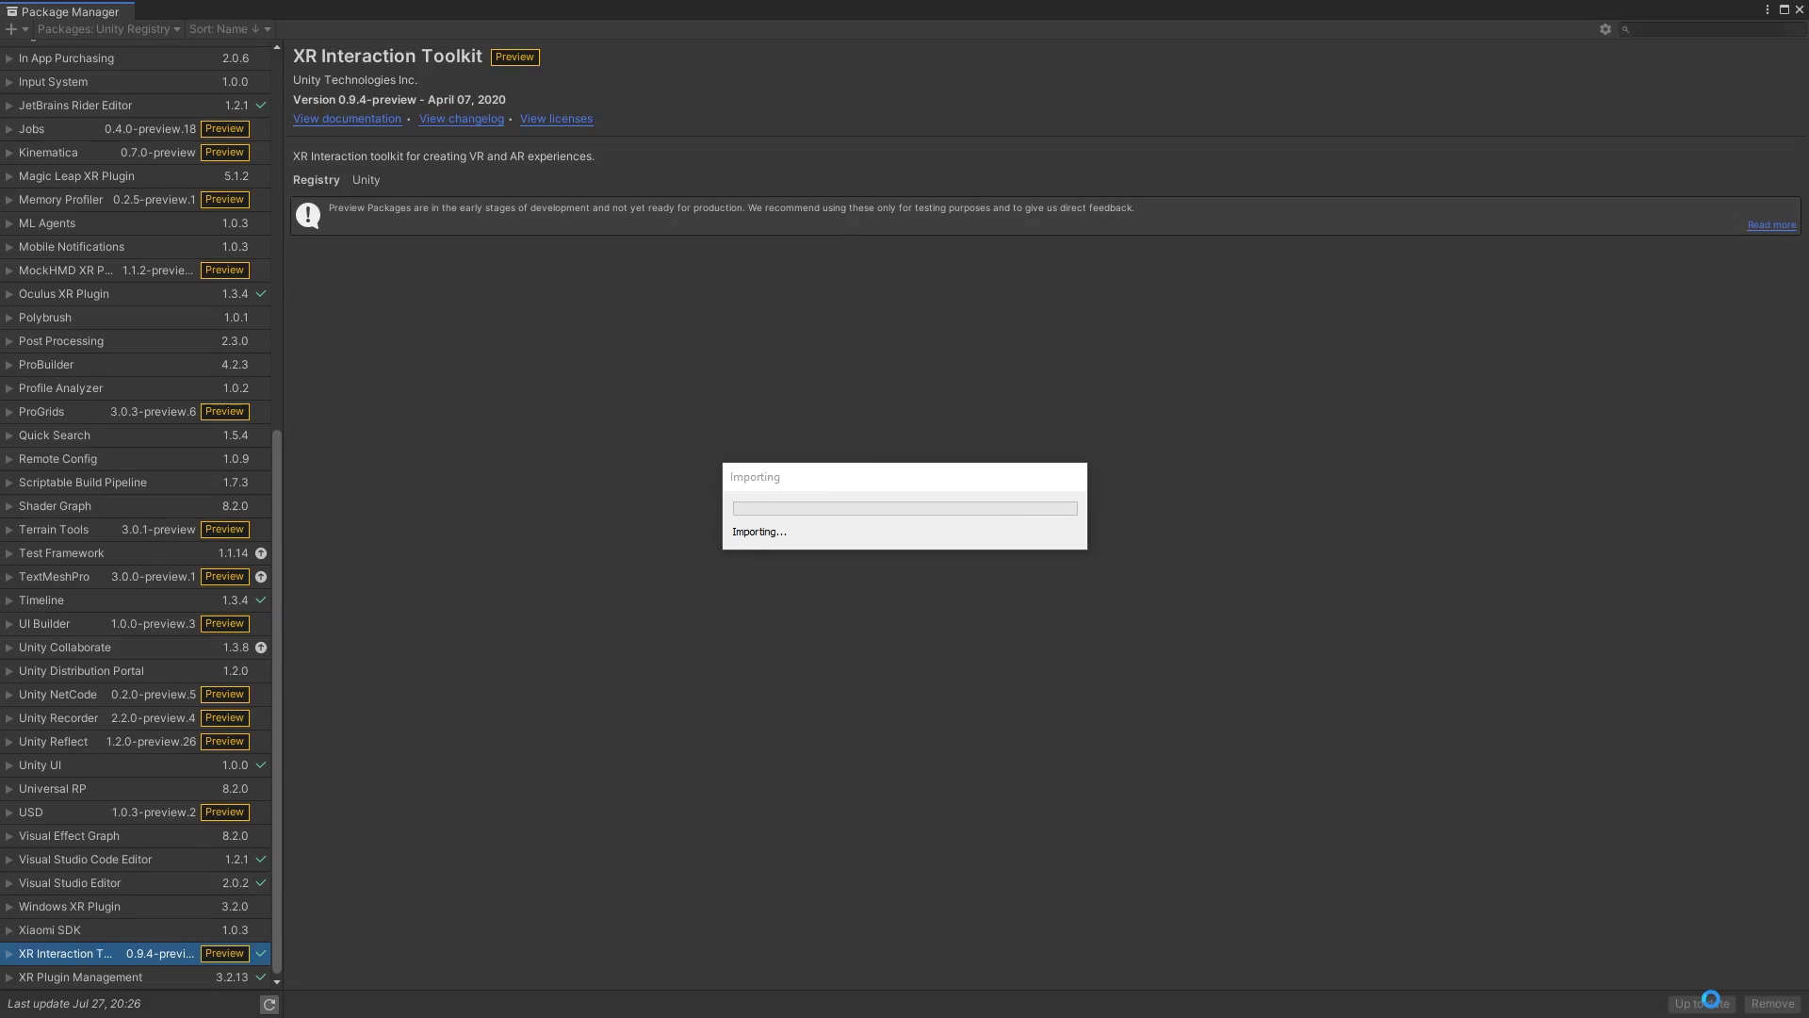
- Close the Package Manager and add a 3D Plane to the SampleScene hierarchy
click(1800, 11)
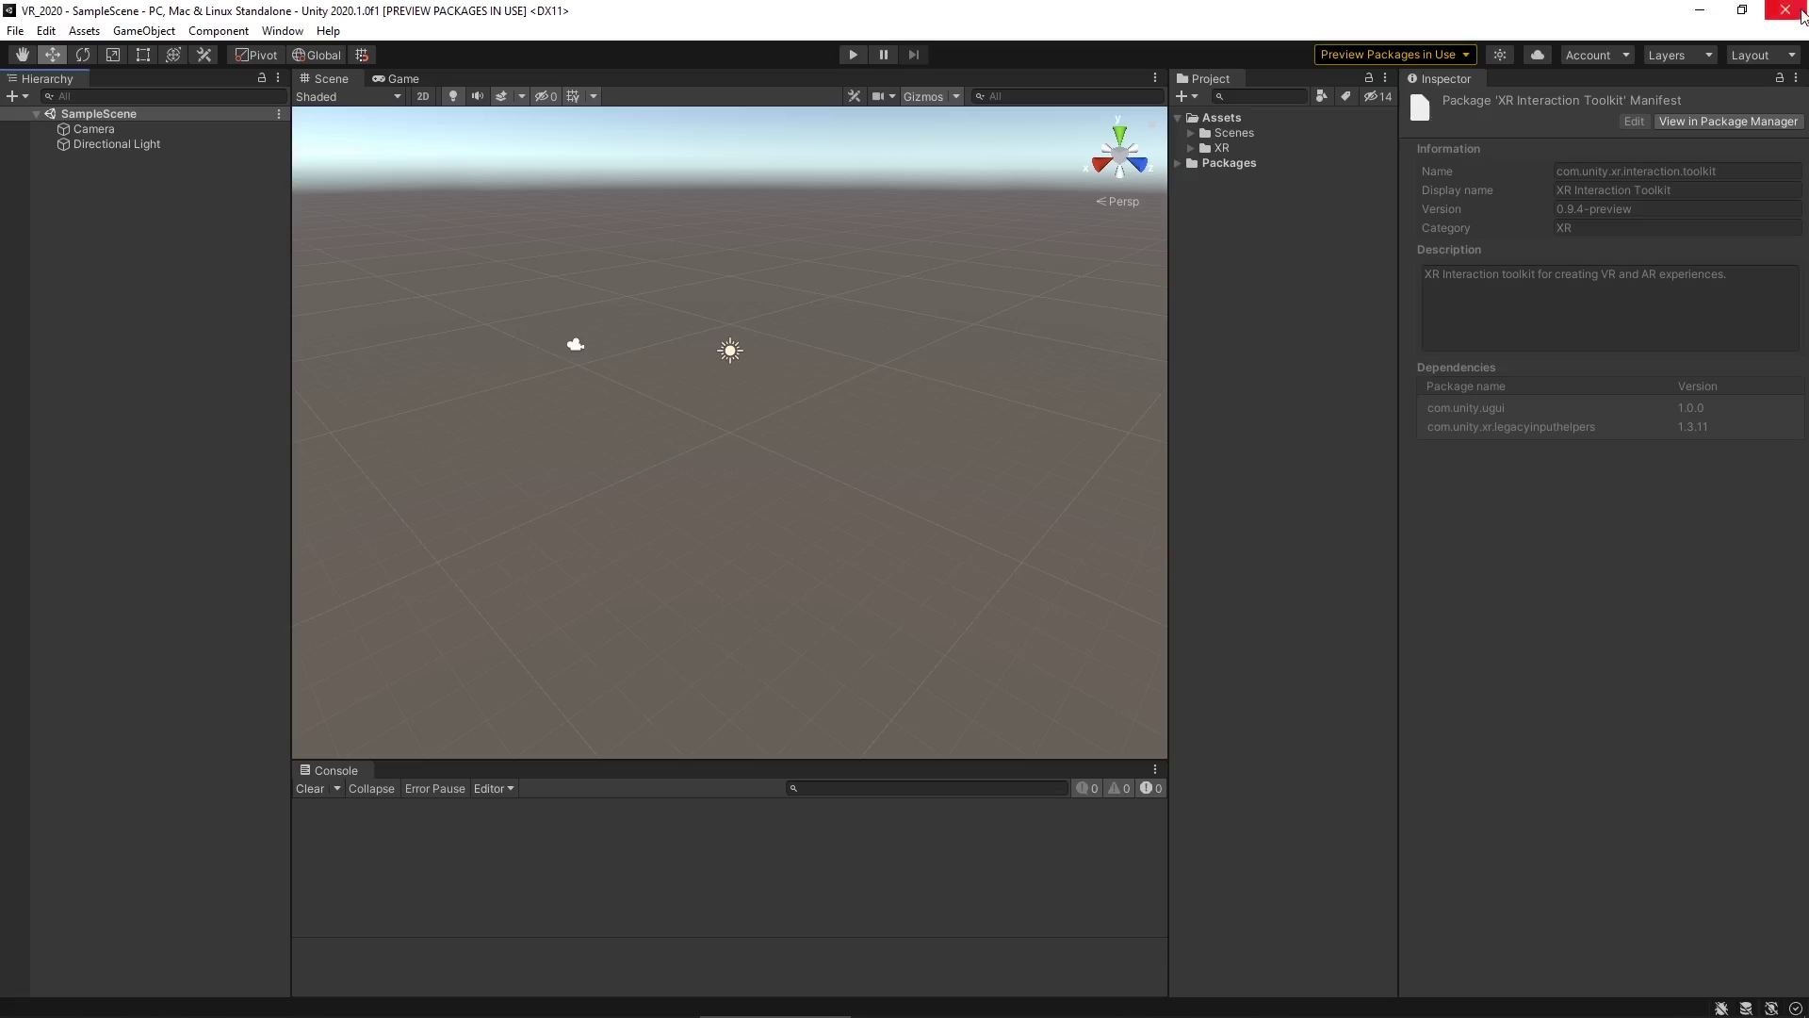
right_click(147, 234)
mouse_move(231, 454)
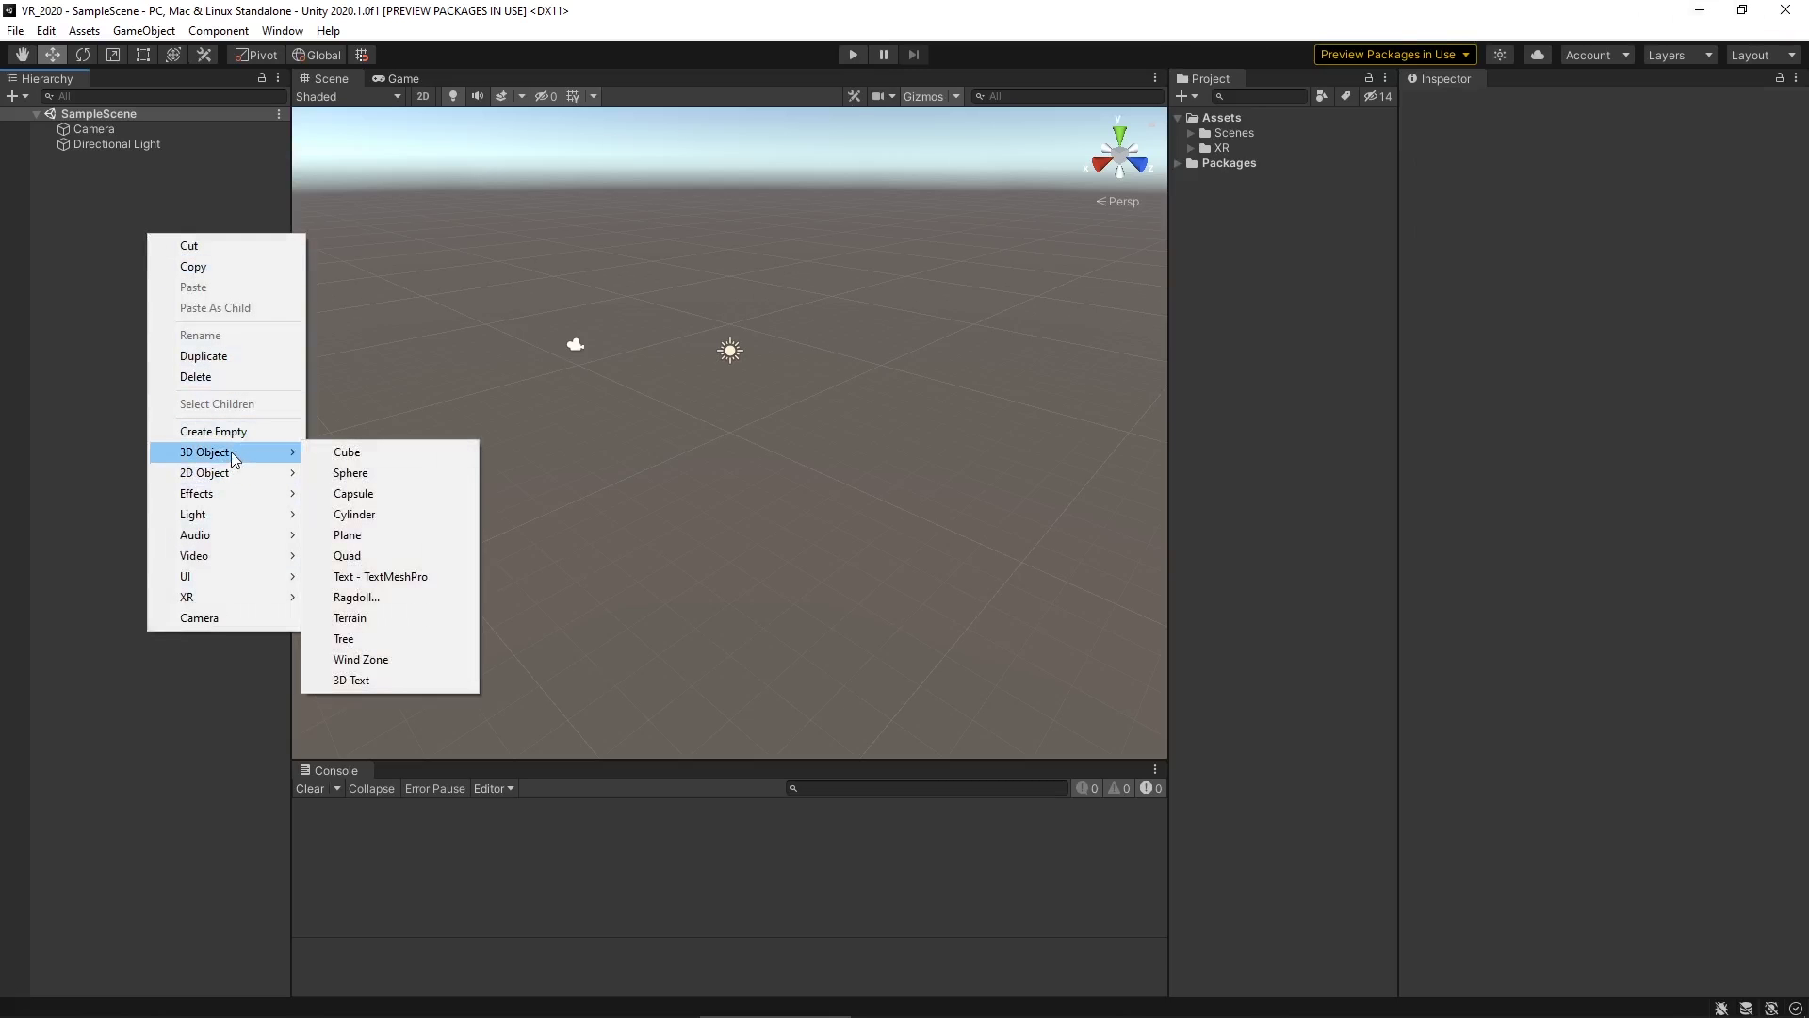
click(377, 537)
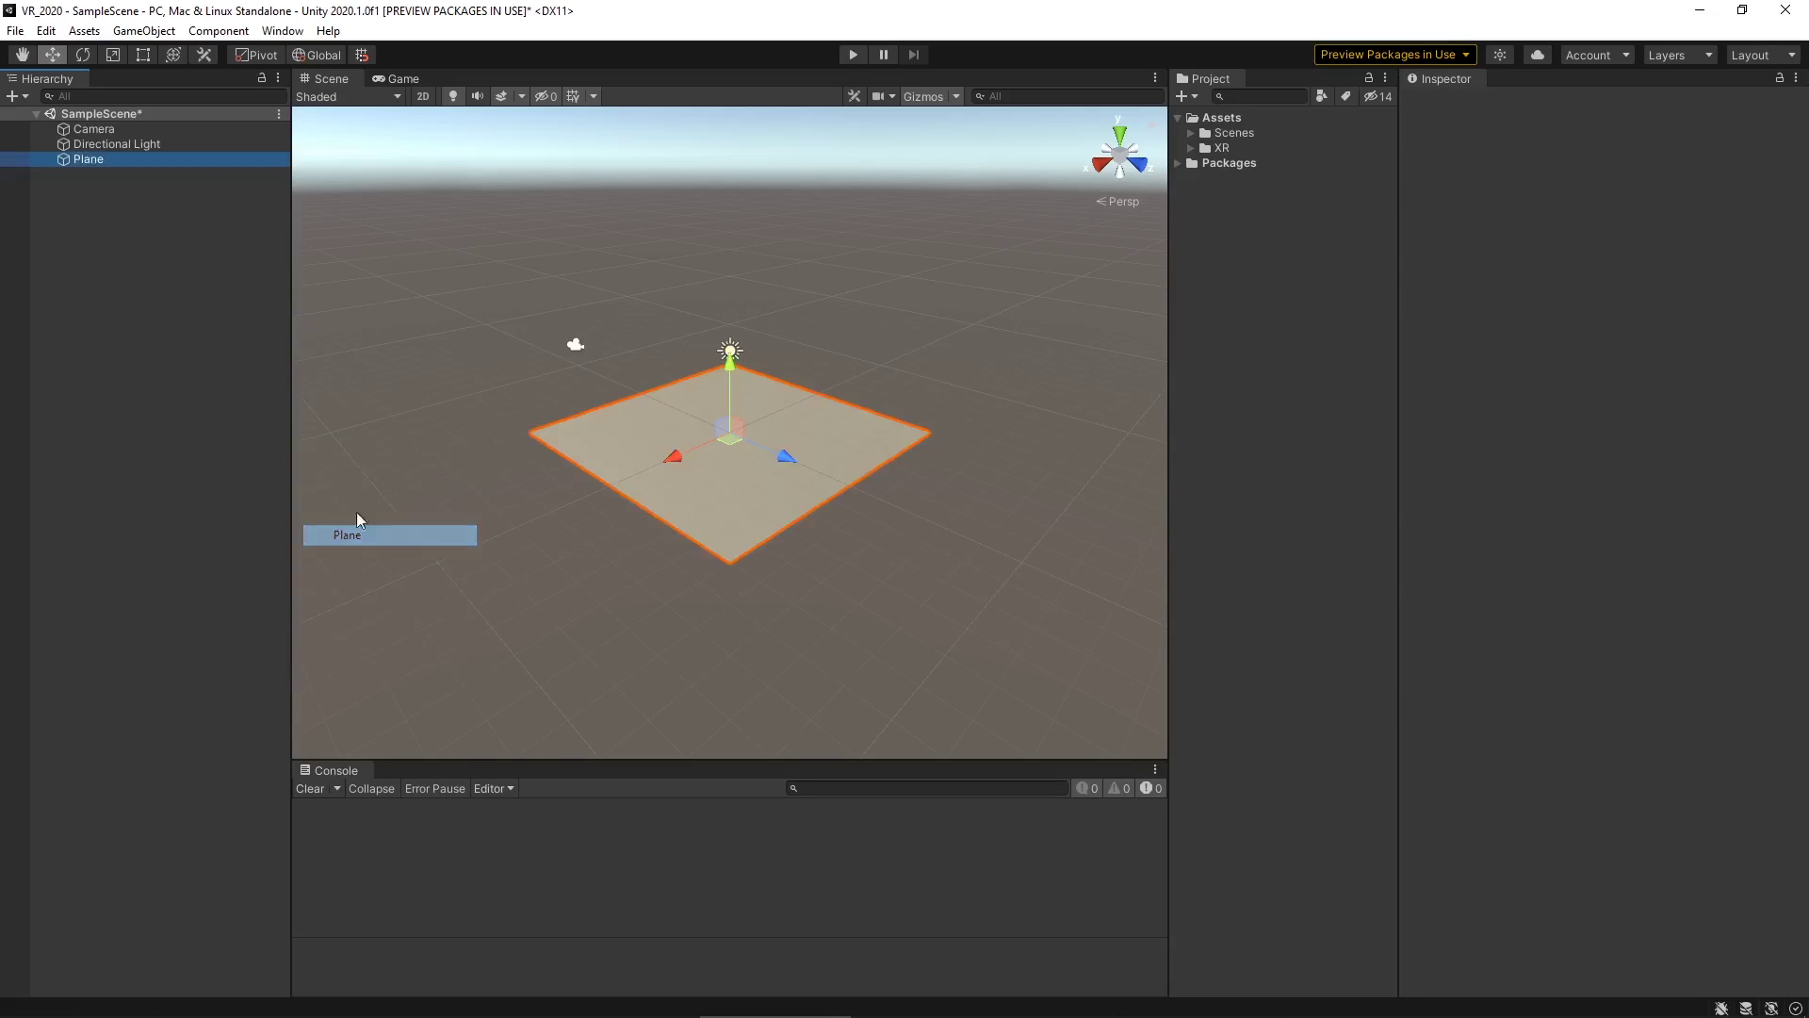
- Add a Room-Scale XR Rig to the scene through the Hierarchy's XR menu
right_click(103, 318)
mouse_move(202, 678)
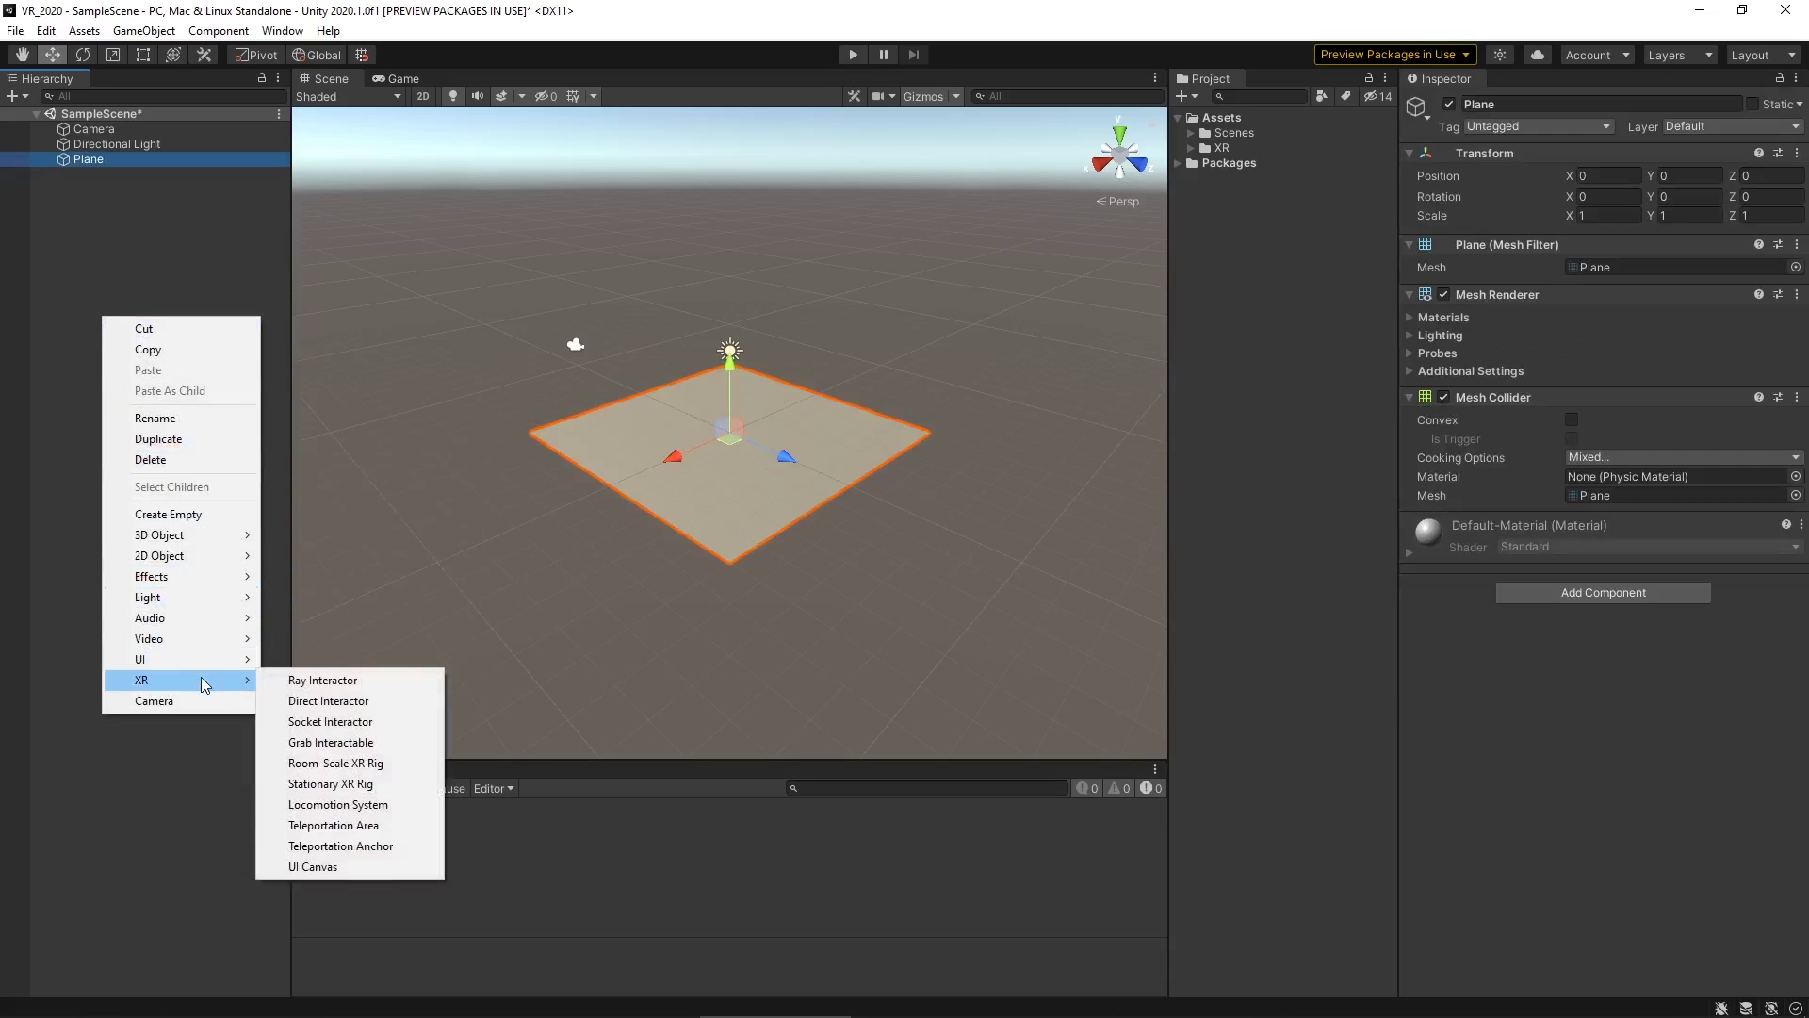
click(400, 766)
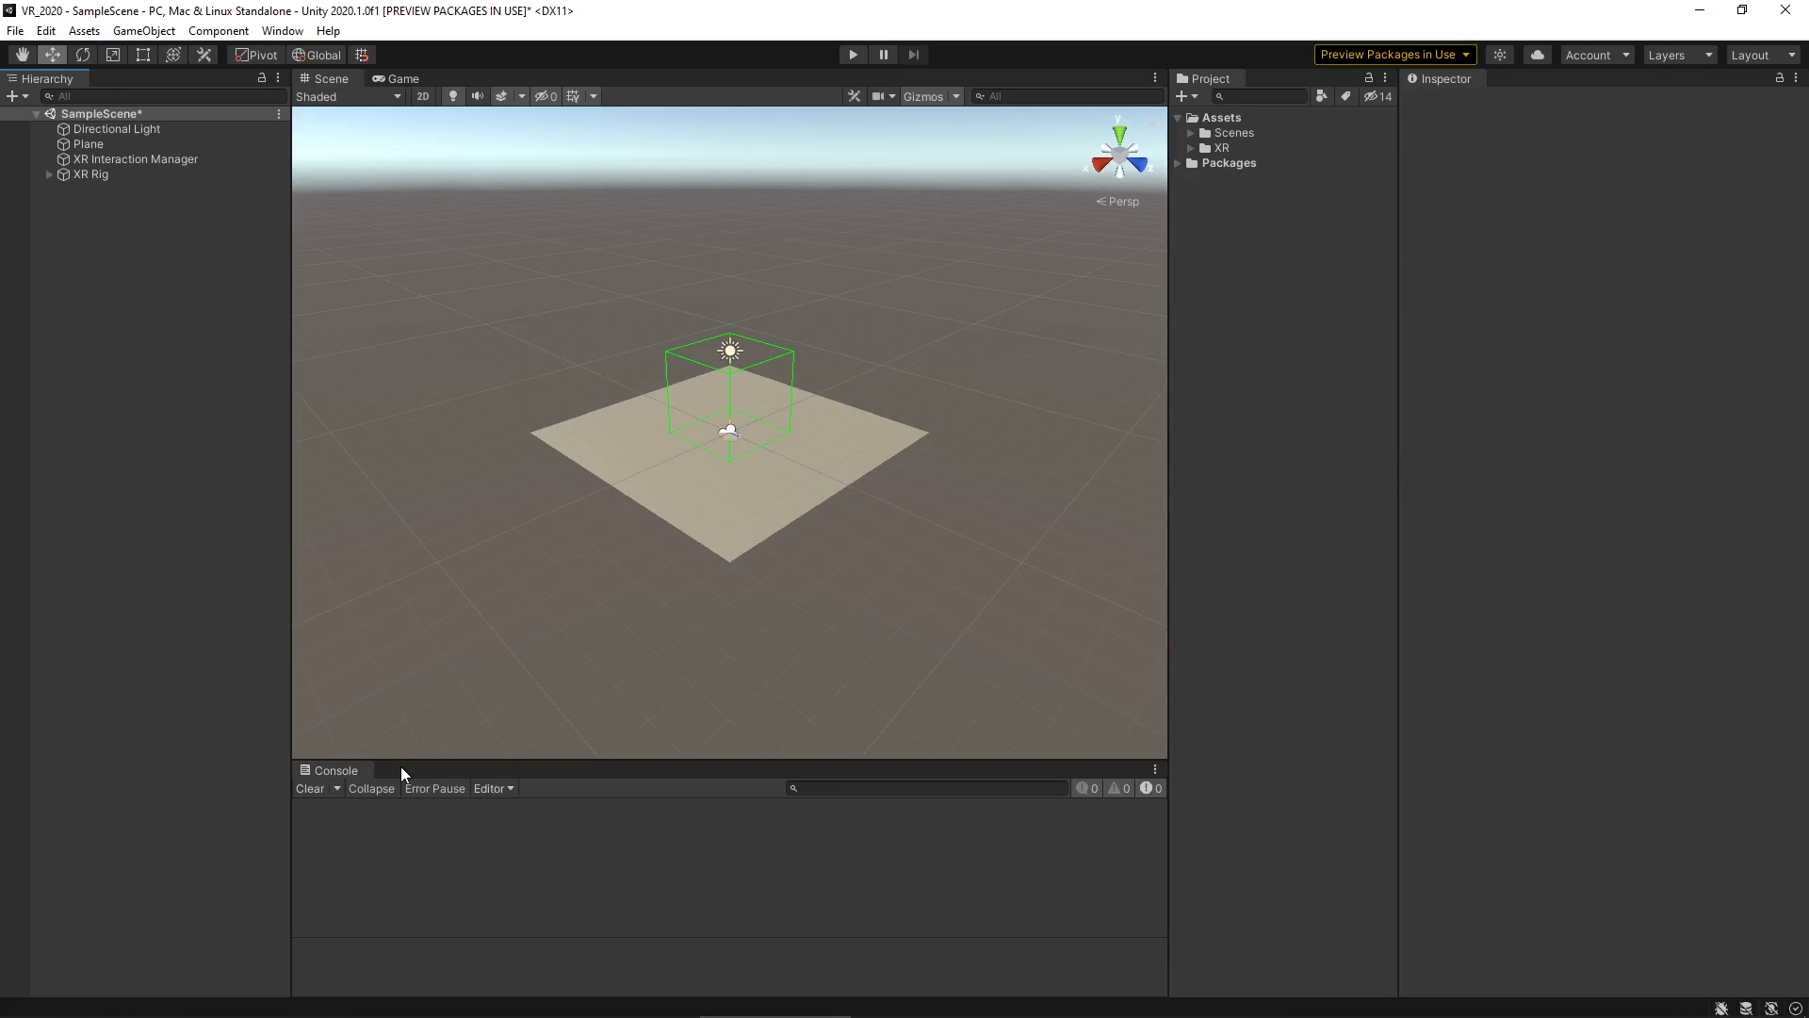